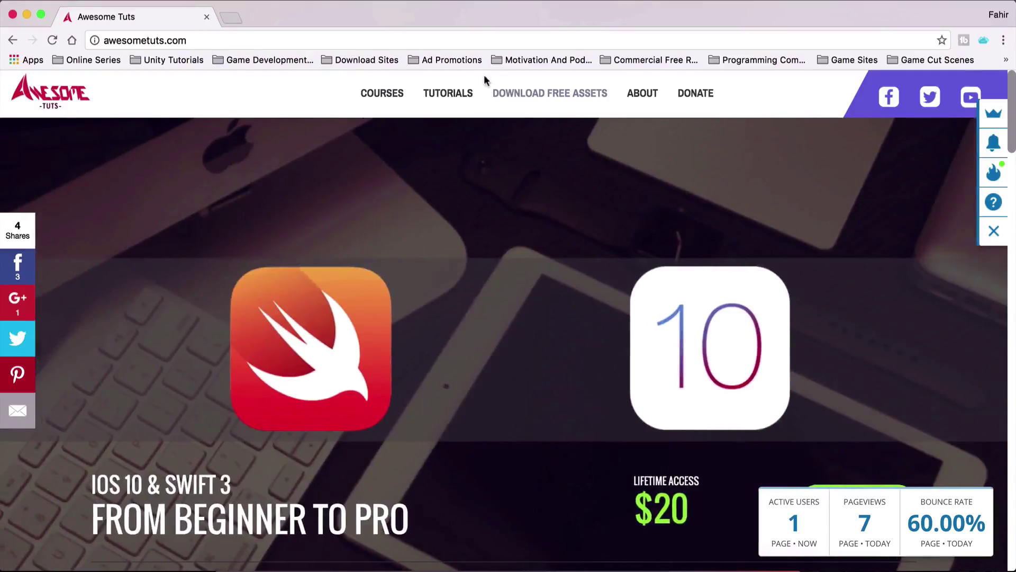
Step: Open awesometuts.com's Commercial Free Assets page, then switch to the Unity editor
{"action": "left_click", "coordinate": [509, 96]}
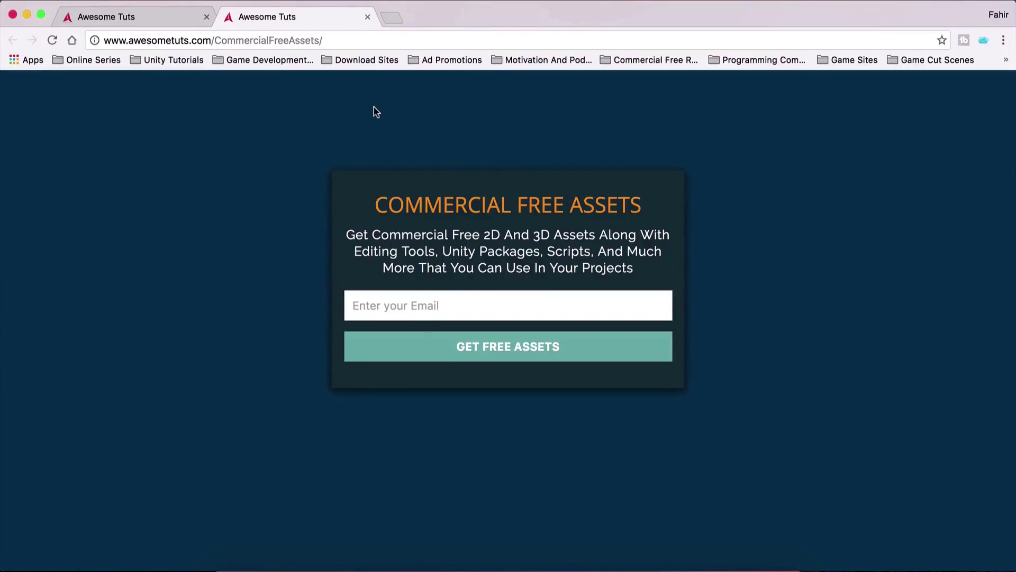
{"action": "left_click", "coordinate": [432, 554]}
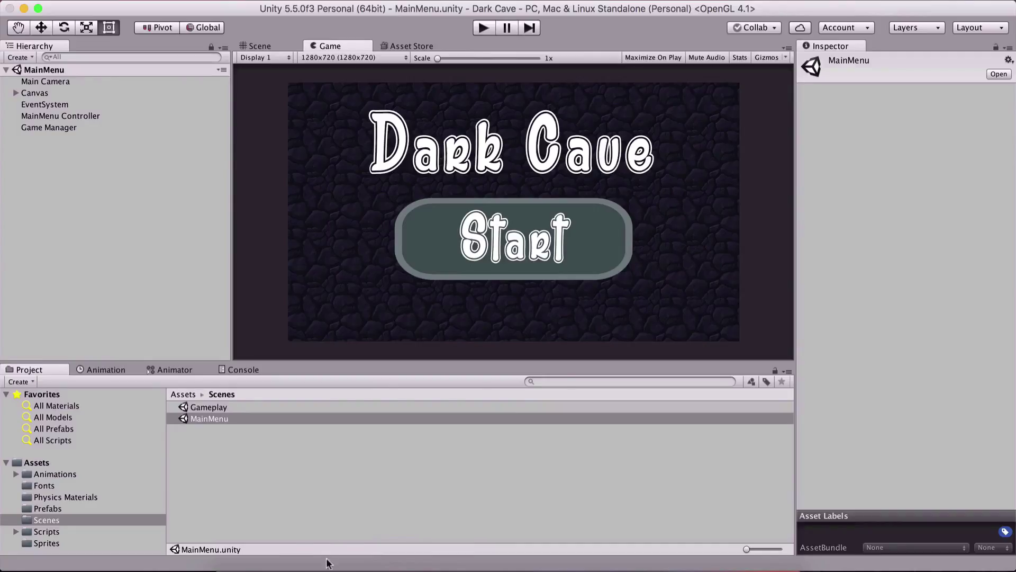
Step: Play-test the Gameplay scene, walking the player left and right, then stop
{"action": "left_click", "coordinate": [342, 560]}
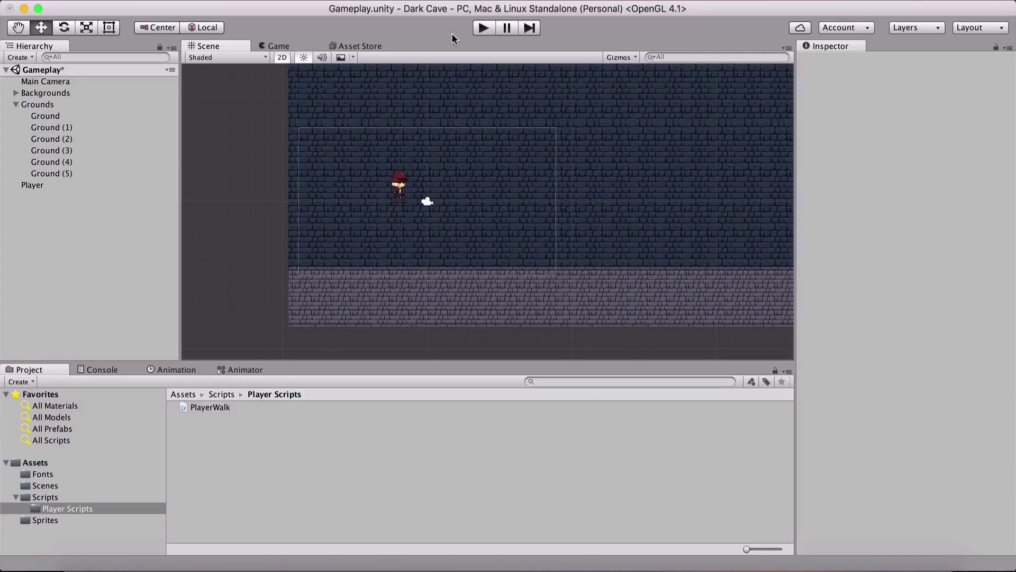
{"action": "left_click", "coordinate": [483, 27]}
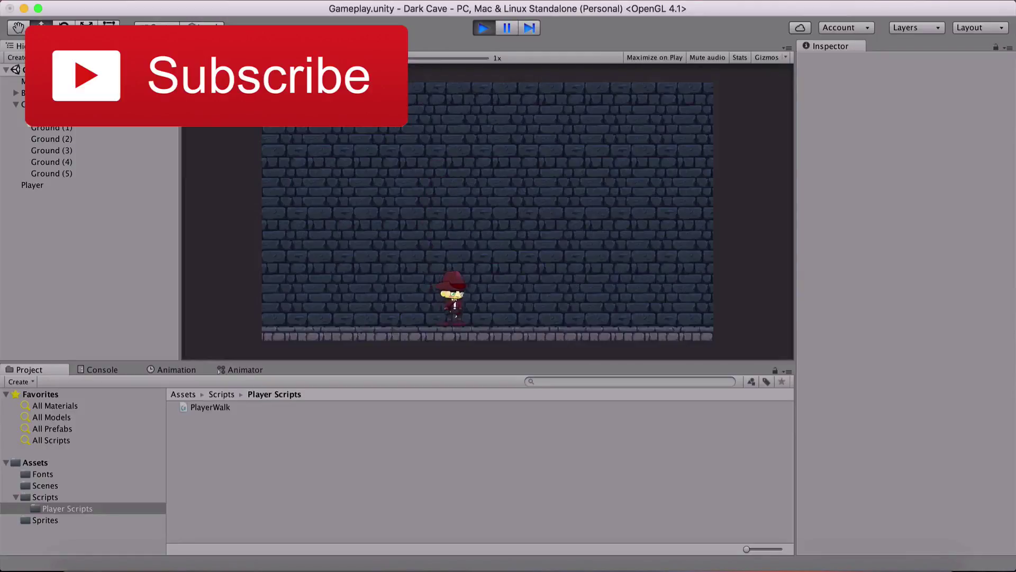
{"action": "key", "text": "Left"}
{"action": "key", "text": "Right"}
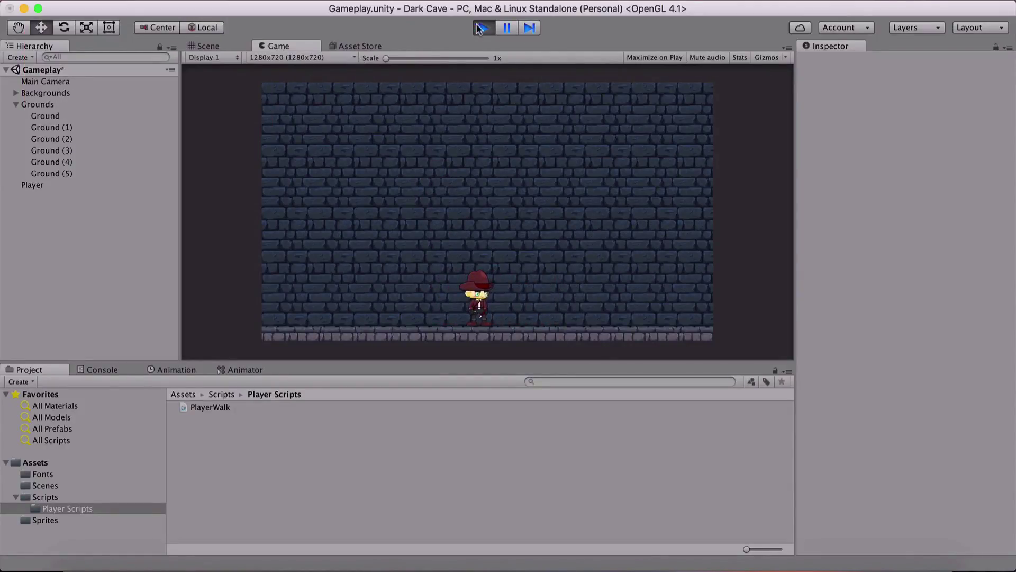
{"action": "left_click", "coordinate": [484, 28]}
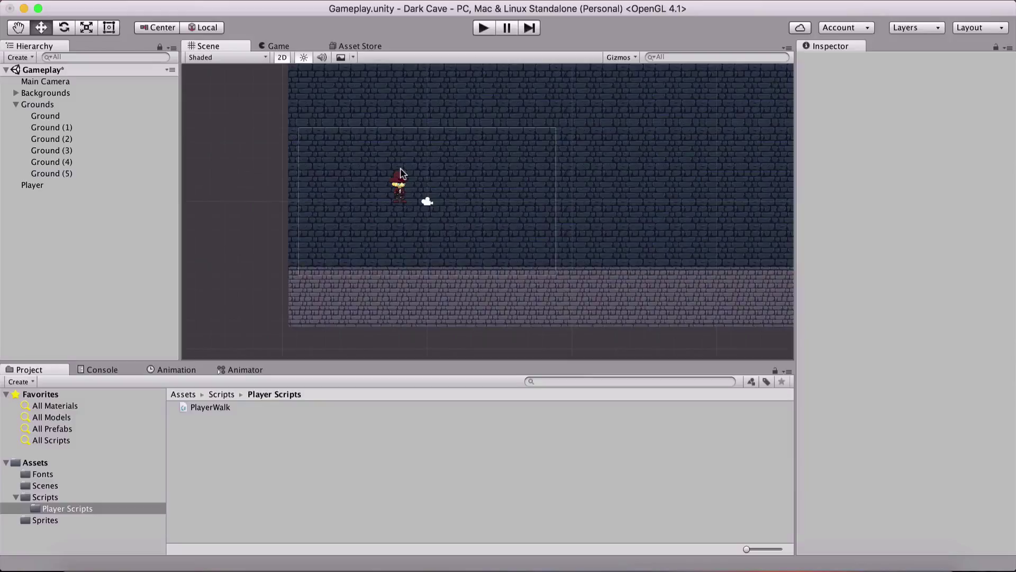
Step: Run the game again, steering the player left, right and left, then stop playback
{"action": "left_click", "coordinate": [480, 30]}
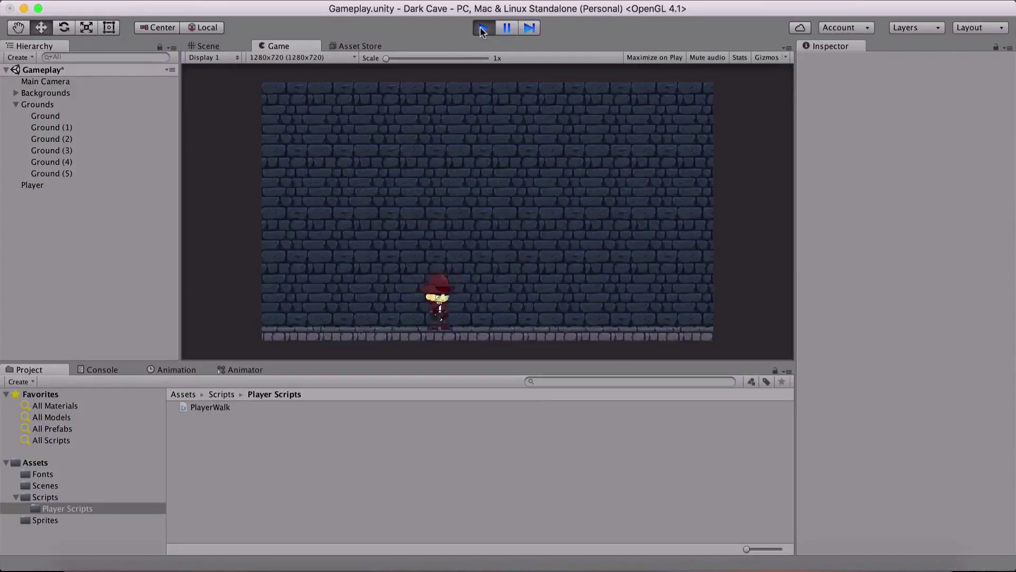
{"action": "key", "text": "Left"}
{"action": "key", "text": "Right"}
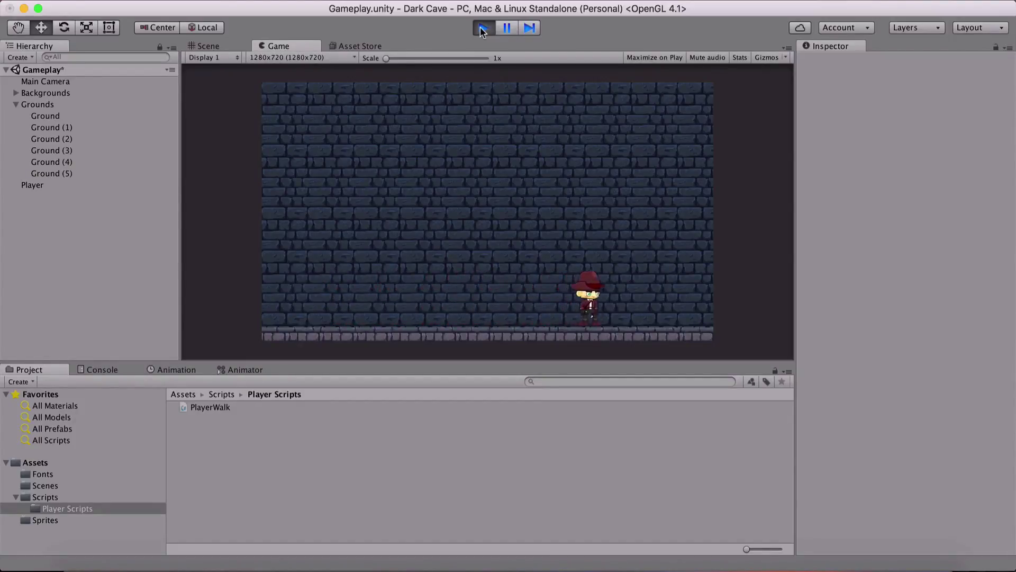
{"action": "key", "text": "Left"}
{"action": "key", "text": "Left"}
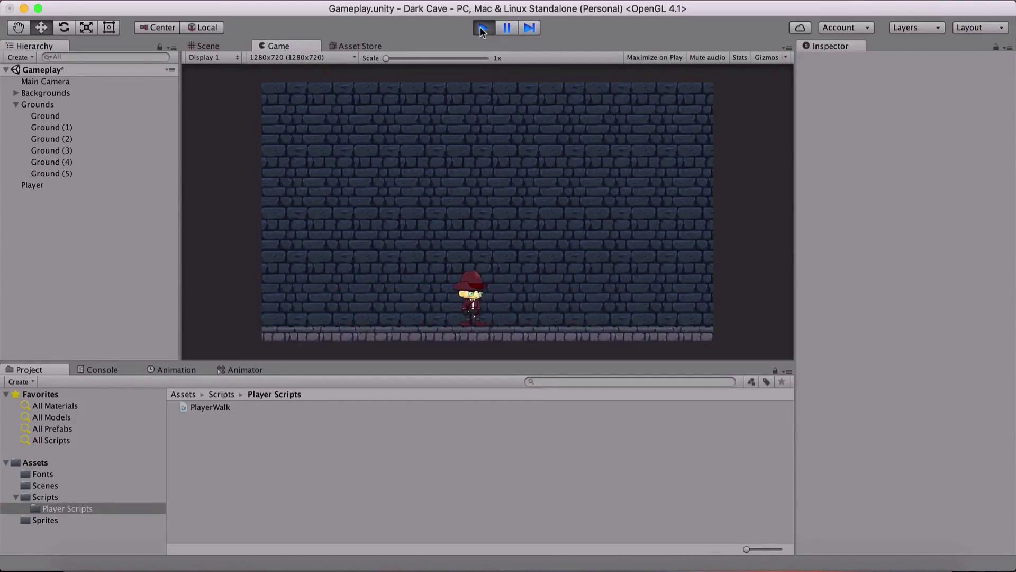
{"action": "left_click", "coordinate": [483, 29]}
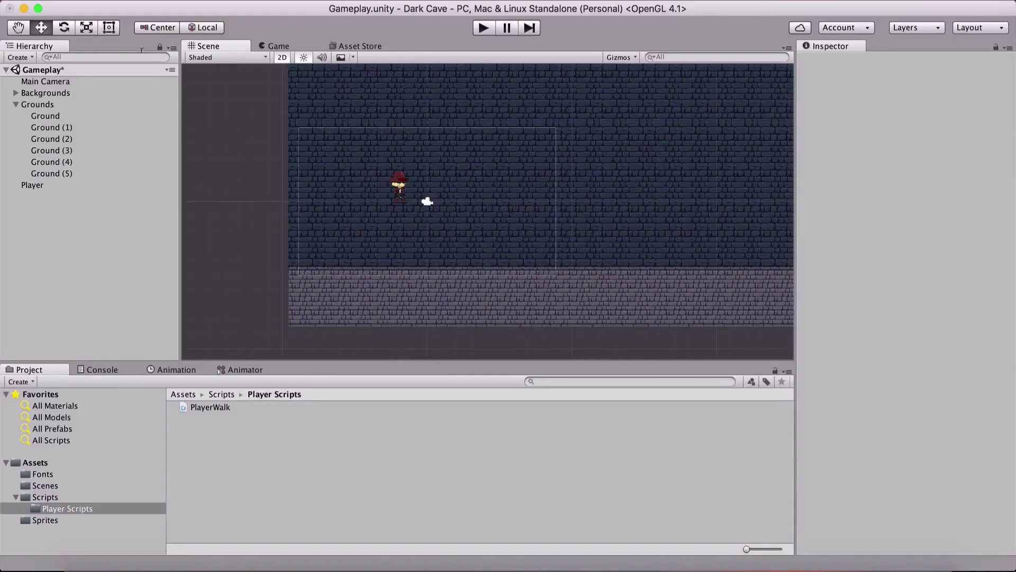
{"action": "left_click", "coordinate": [39, 186]}
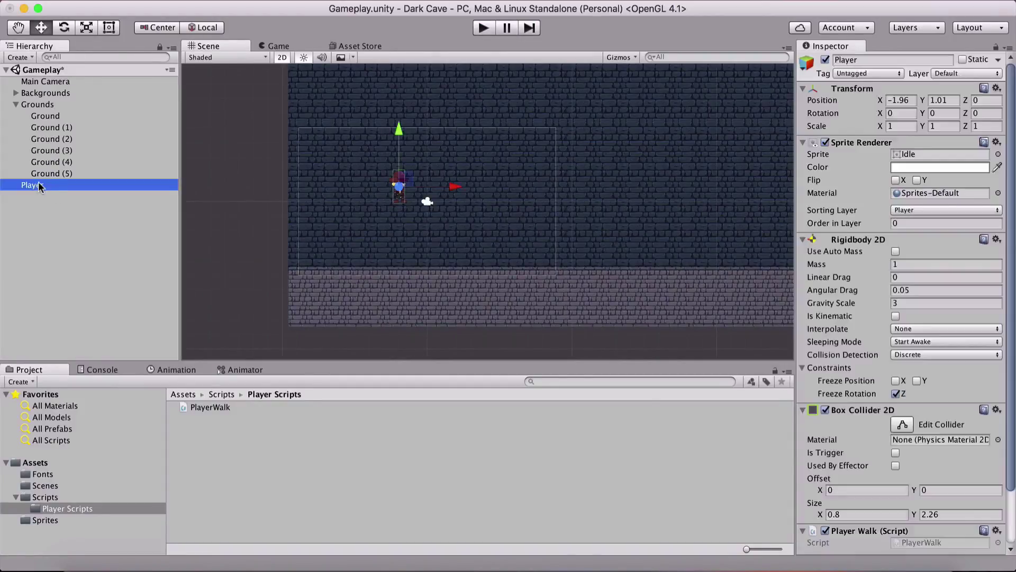
{"action": "left_click", "coordinate": [171, 370]}
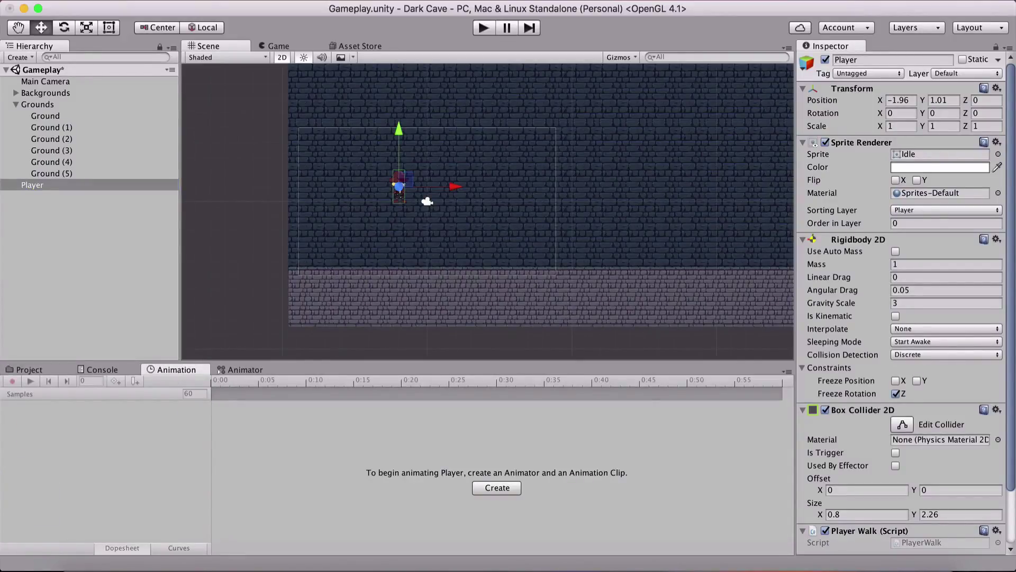
{"action": "left_click", "coordinate": [330, 0]}
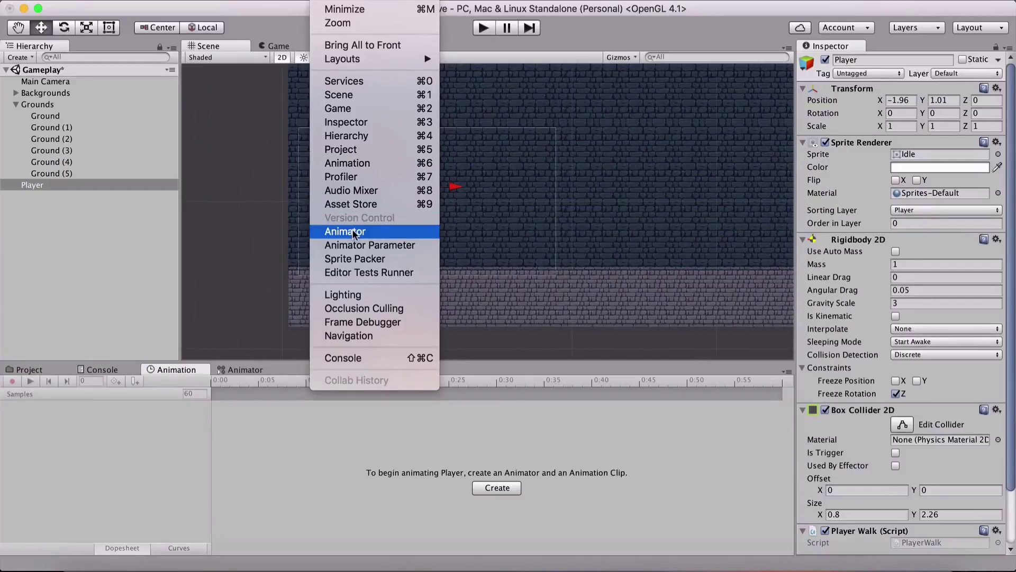
{"action": "left_click", "coordinate": [355, 162]}
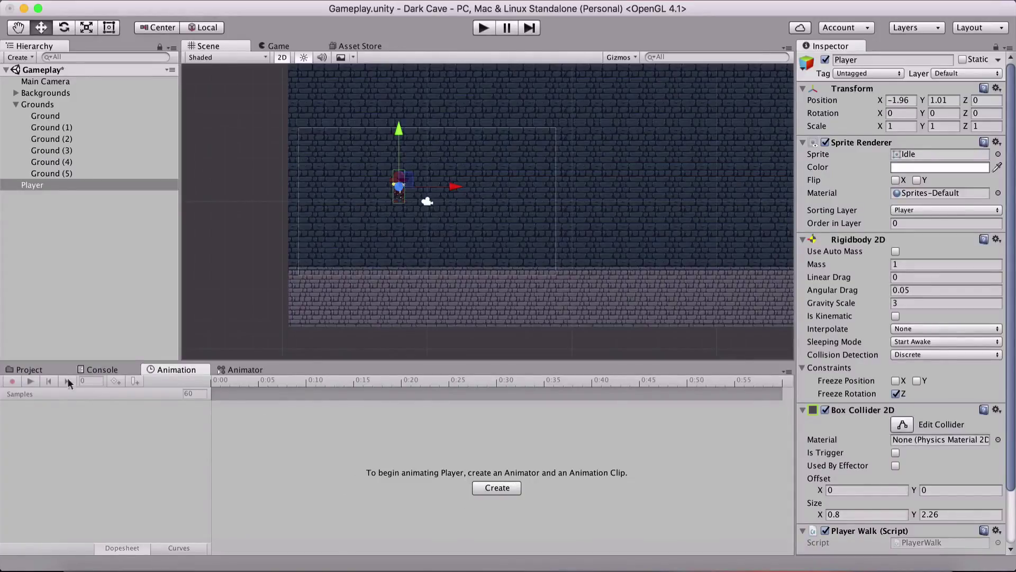
{"action": "left_click", "coordinate": [29, 367]}
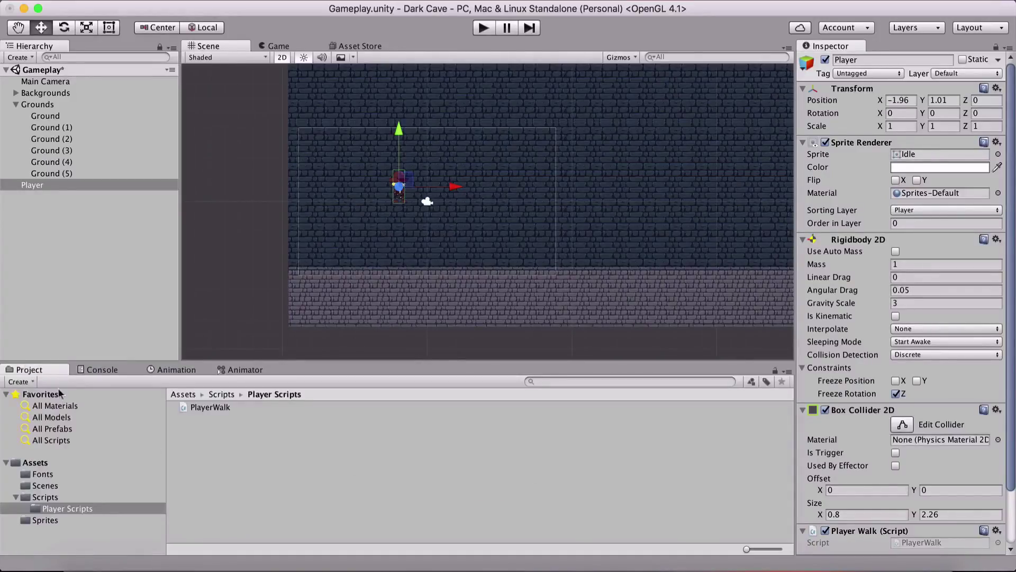
Step: Create a folder named Animations in the Assets root
{"action": "left_click", "coordinate": [183, 394]}
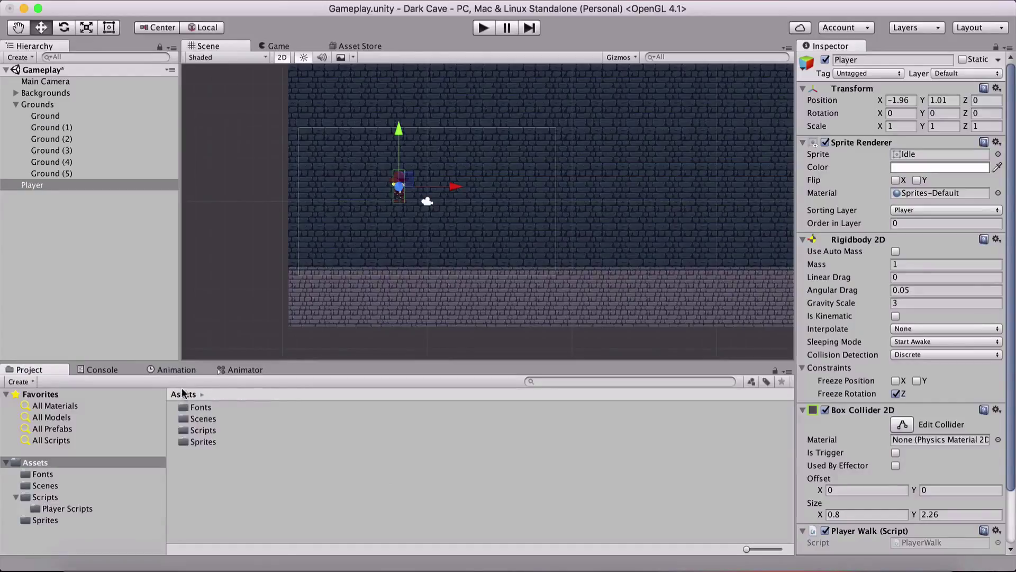
{"action": "right_click", "coordinate": [220, 492]}
{"action": "mouse_move", "coordinate": [296, 313]}
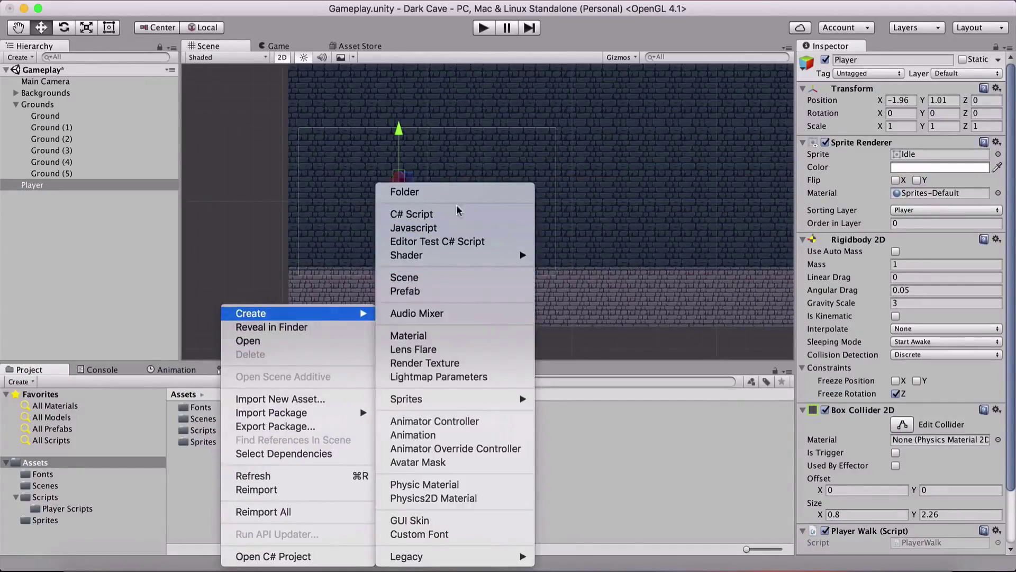
{"action": "left_click", "coordinate": [459, 192]}
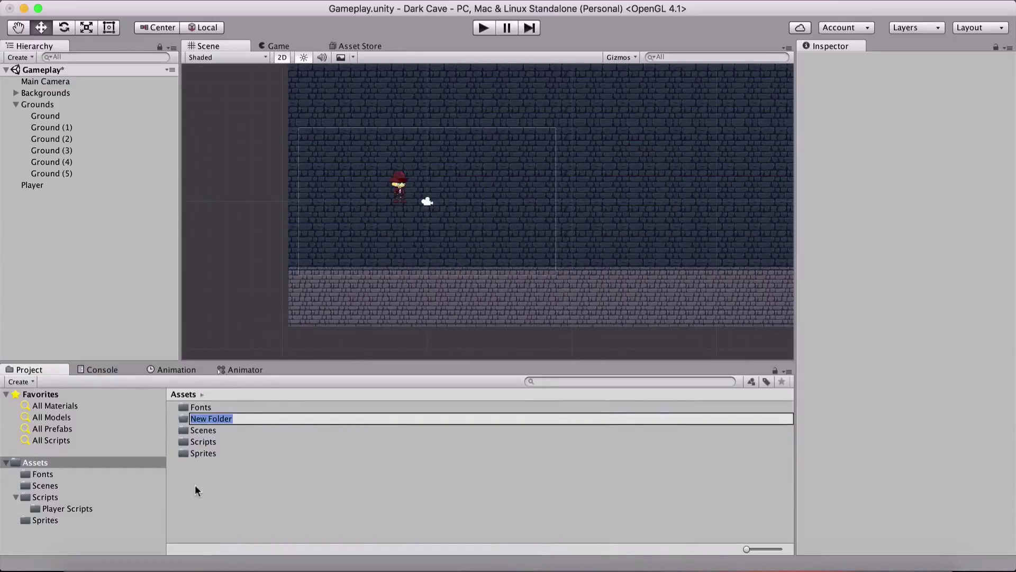
{"action": "type", "text": "Animations"}
{"action": "key", "text": "Return"}
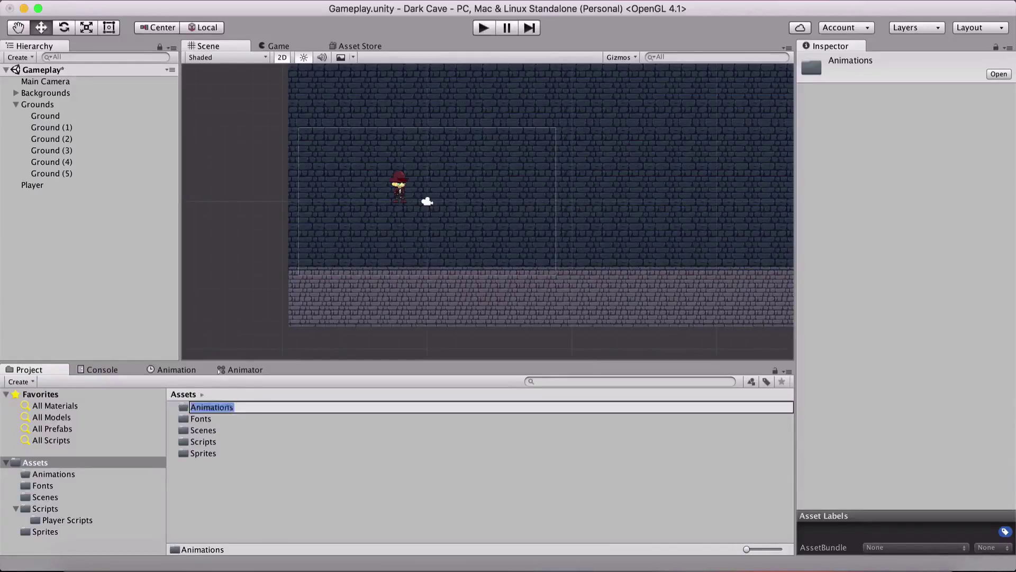
Step: Inside Animations, create a subfolder named Player Animations
{"action": "double_click", "coordinate": [211, 406]}
{"action": "right_click", "coordinate": [233, 428]}
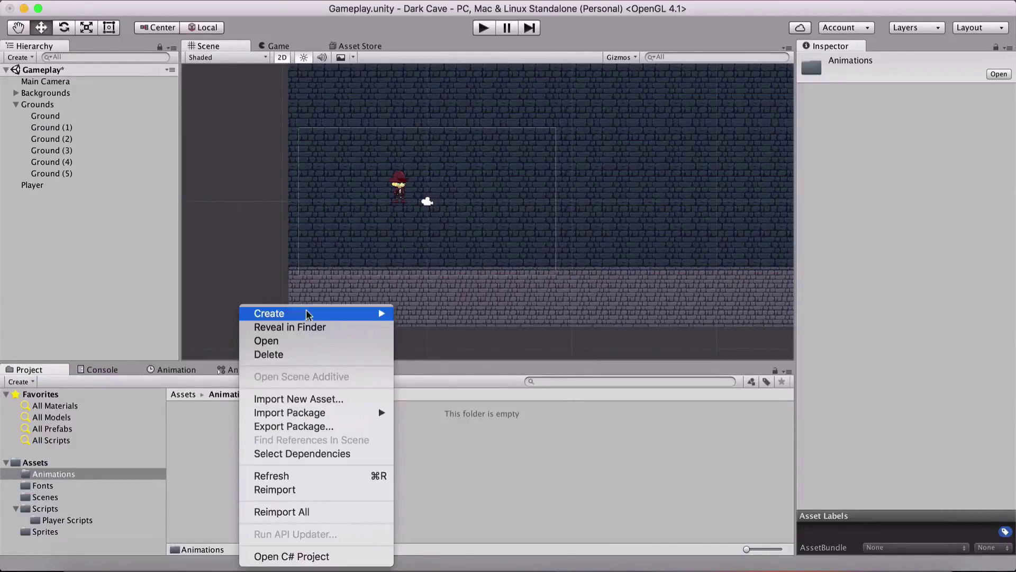
{"action": "mouse_move", "coordinate": [324, 313]}
{"action": "left_click", "coordinate": [458, 192]}
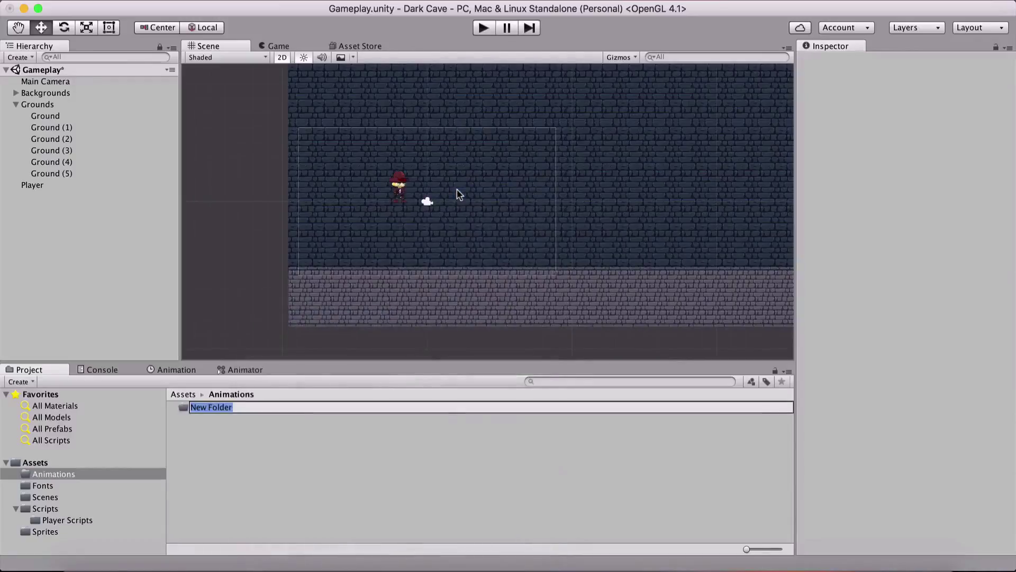
{"action": "type", "text": "Player Animations"}
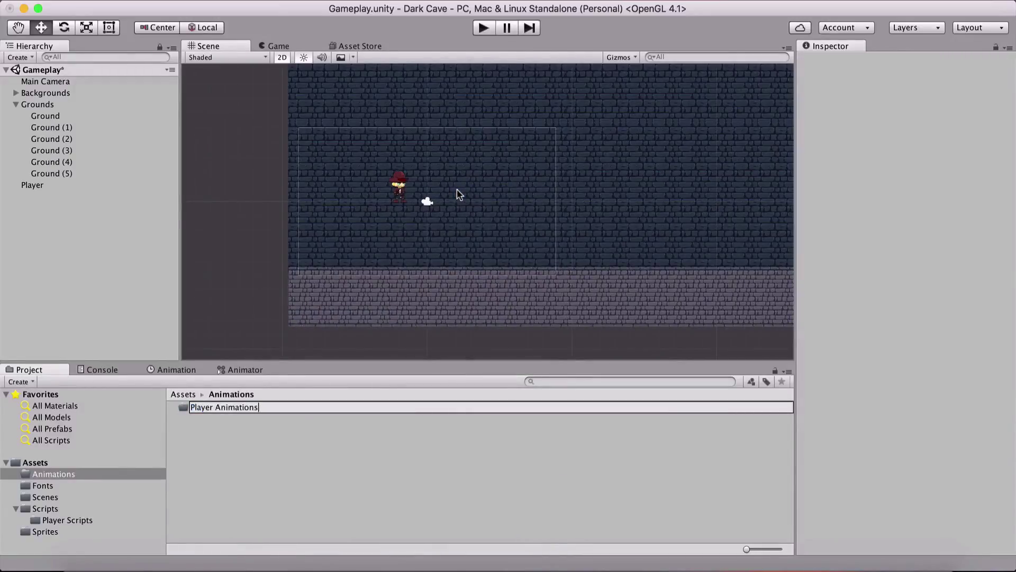
{"action": "key", "text": "Return"}
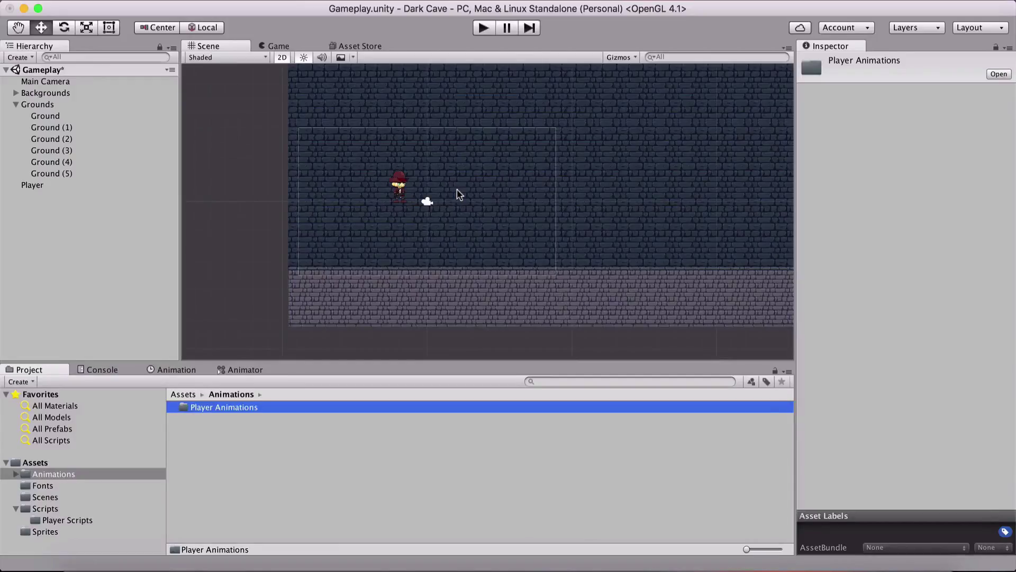
Step: Return to Assets, select the Player object and open its Animation window
{"action": "left_click", "coordinate": [184, 394]}
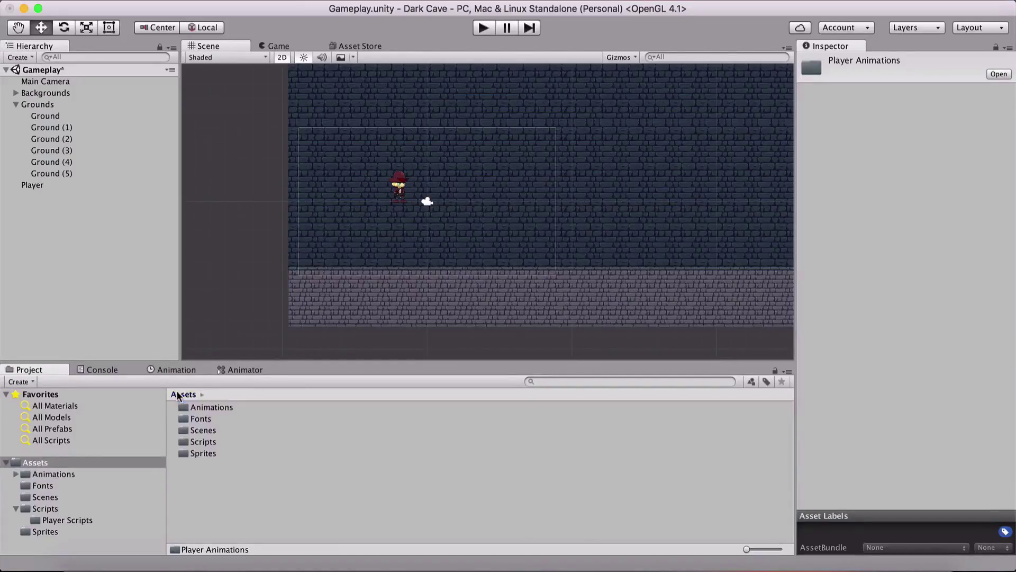
{"action": "left_click", "coordinate": [36, 186]}
{"action": "left_click", "coordinate": [175, 369]}
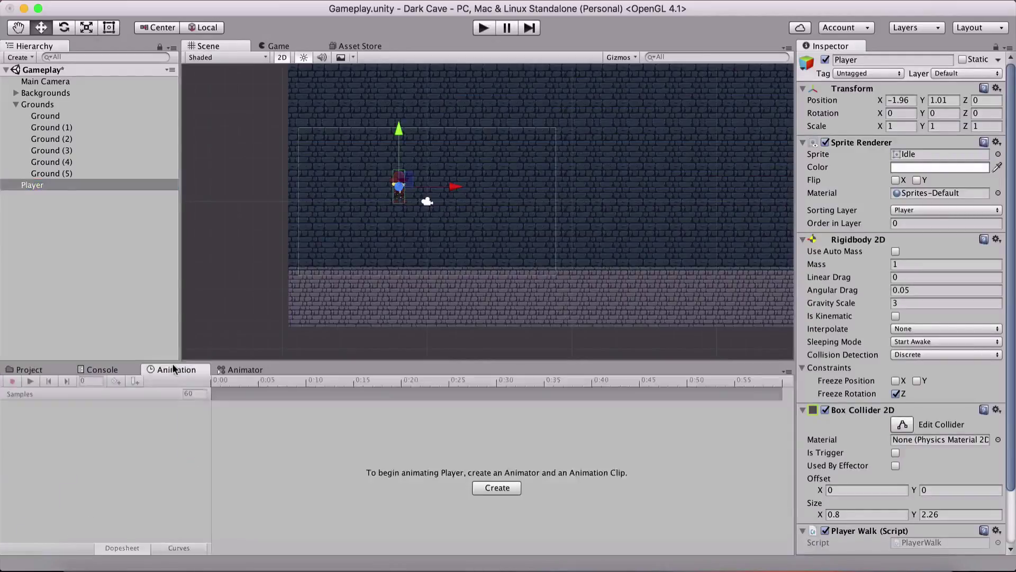
Step: Create a new animation clip named Idle in the Player Animations folder
{"action": "left_click", "coordinate": [493, 488]}
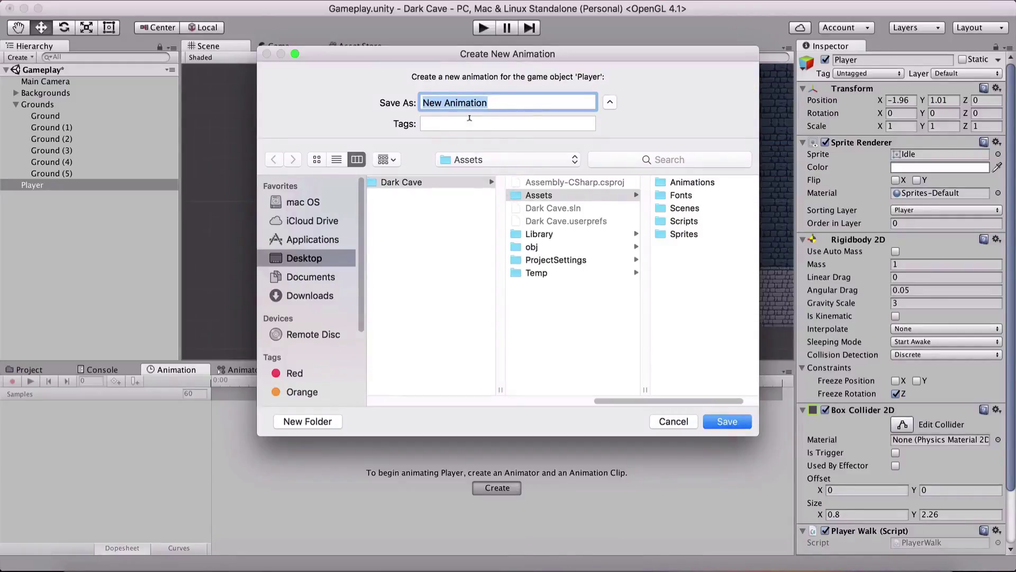
{"action": "left_click", "coordinate": [688, 182]}
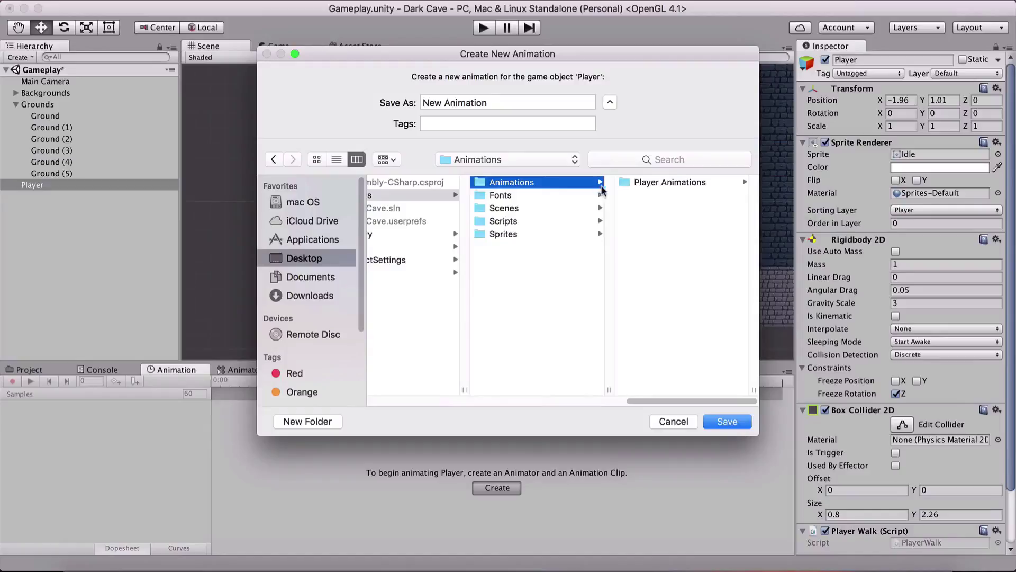
{"action": "left_click", "coordinate": [698, 182]}
{"action": "key", "text": "Tab"}
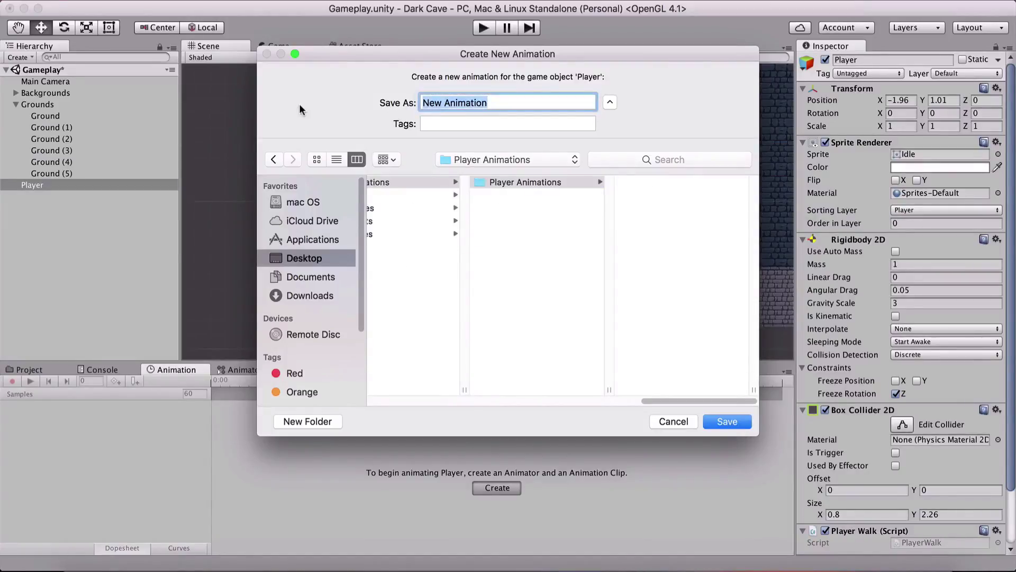
{"action": "key", "text": "BackSpace"}
{"action": "type", "text": "Idle"}
{"action": "key", "text": "Return"}
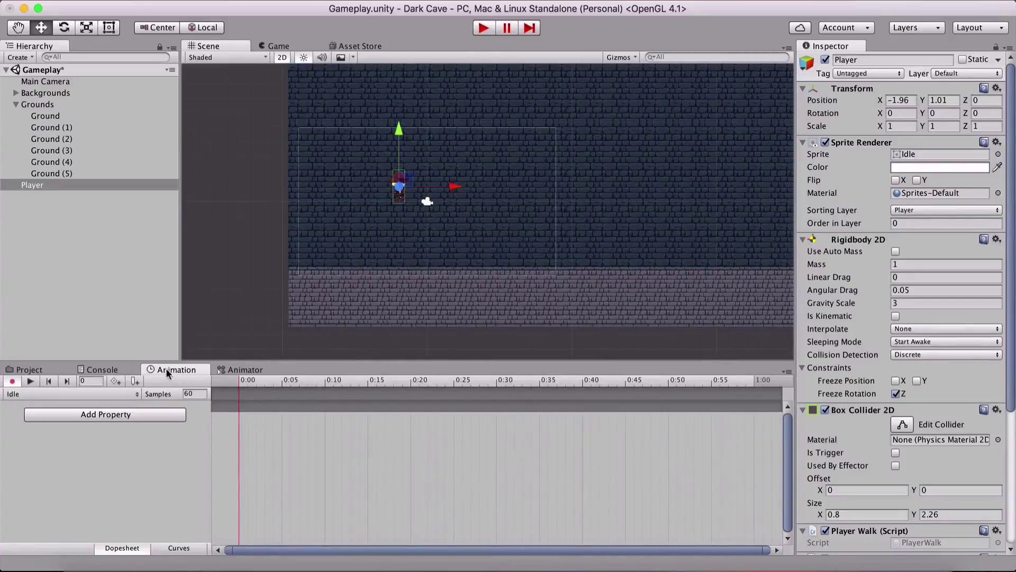
Step: Dock the Animation window, key the Idle sprite into the Idle clip, and save the scene
{"action": "left_click_drag", "start_coordinate": [167, 373], "coordinate": [325, 119]}
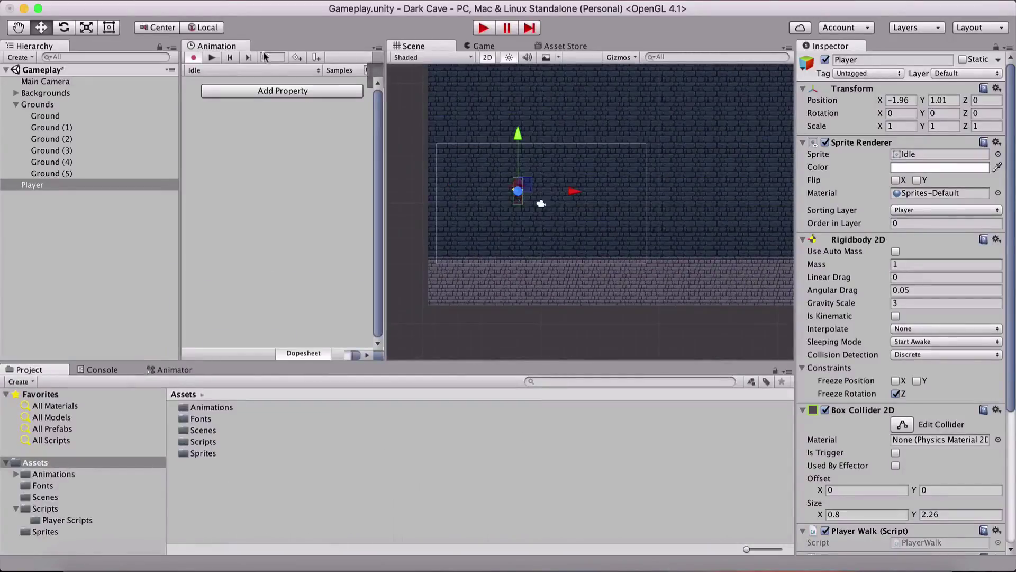
{"action": "left_click_drag", "start_coordinate": [217, 47], "coordinate": [421, 53]}
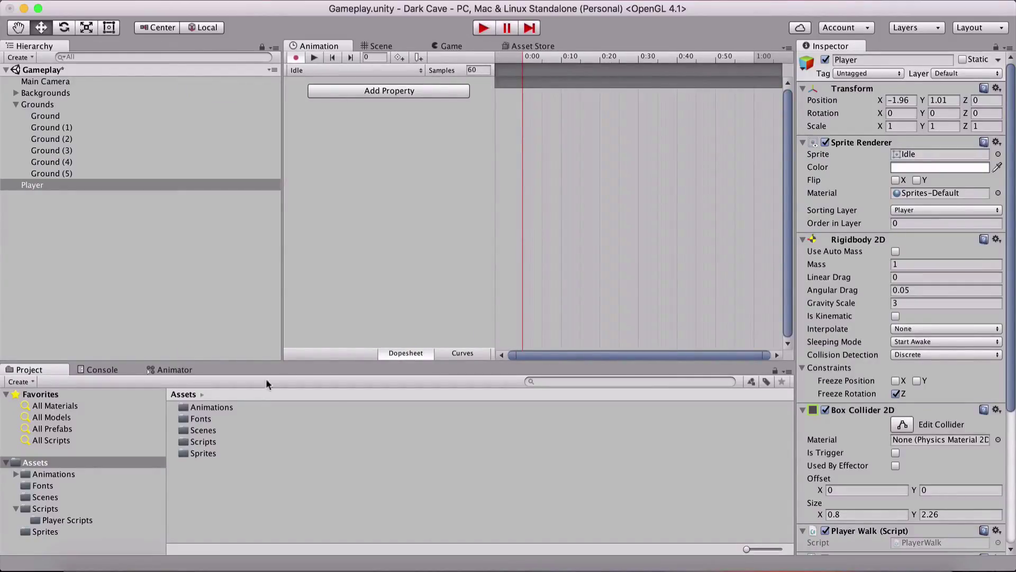
{"action": "double_click", "coordinate": [210, 453]}
{"action": "left_click_drag", "start_coordinate": [205, 465], "coordinate": [508, 108]}
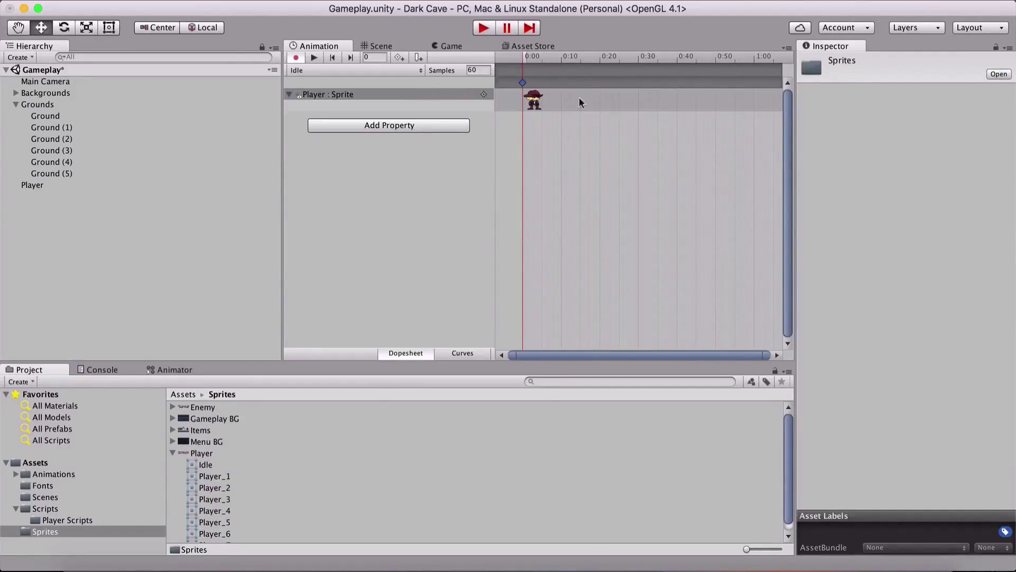
{"action": "key", "text": "super+s"}
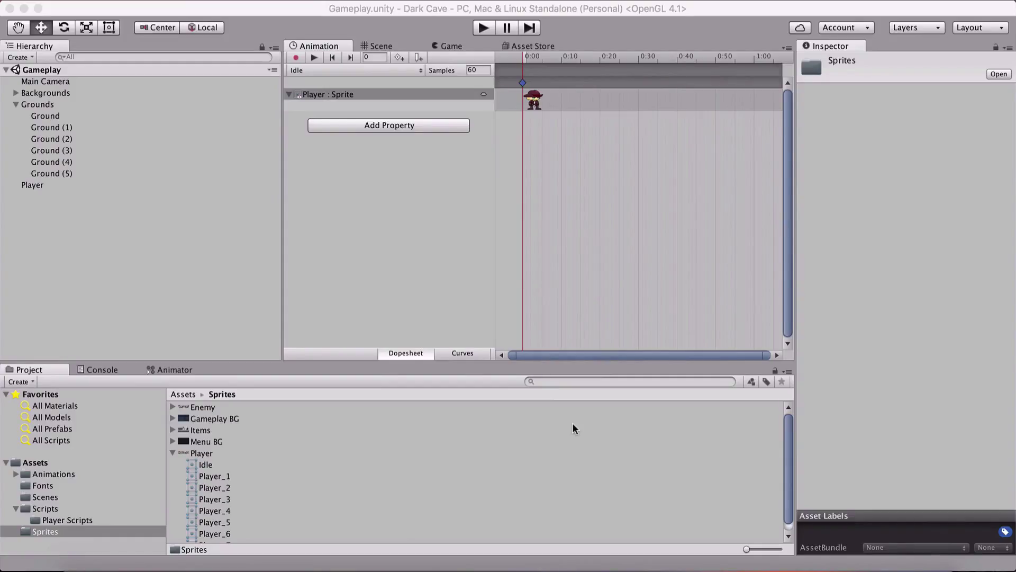
Step: Create a second animation clip for the Player named Walk
{"action": "left_click", "coordinate": [358, 177]}
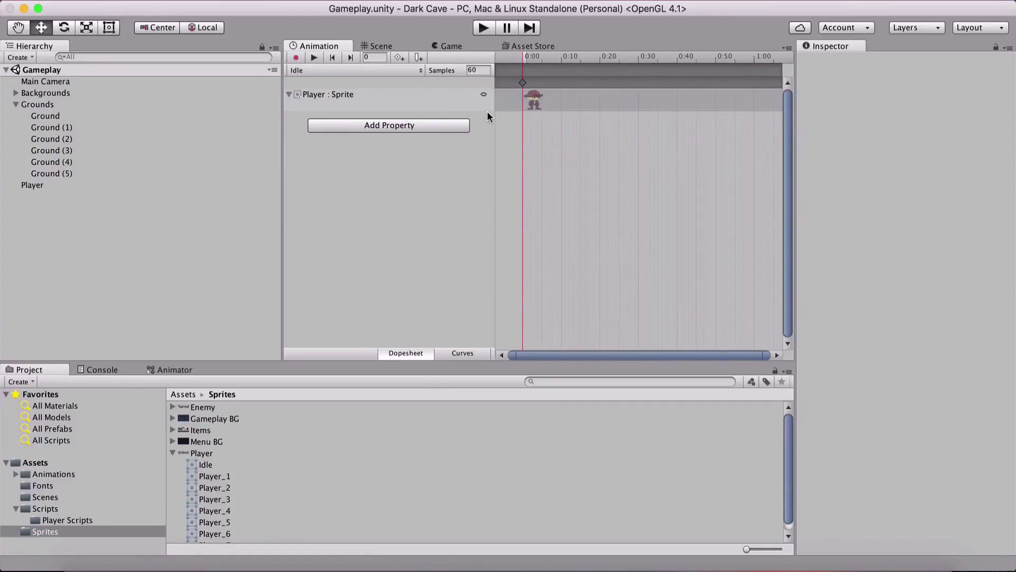
{"action": "left_click", "coordinate": [448, 70]}
{"action": "left_click", "coordinate": [364, 214]}
{"action": "left_click", "coordinate": [313, 72]}
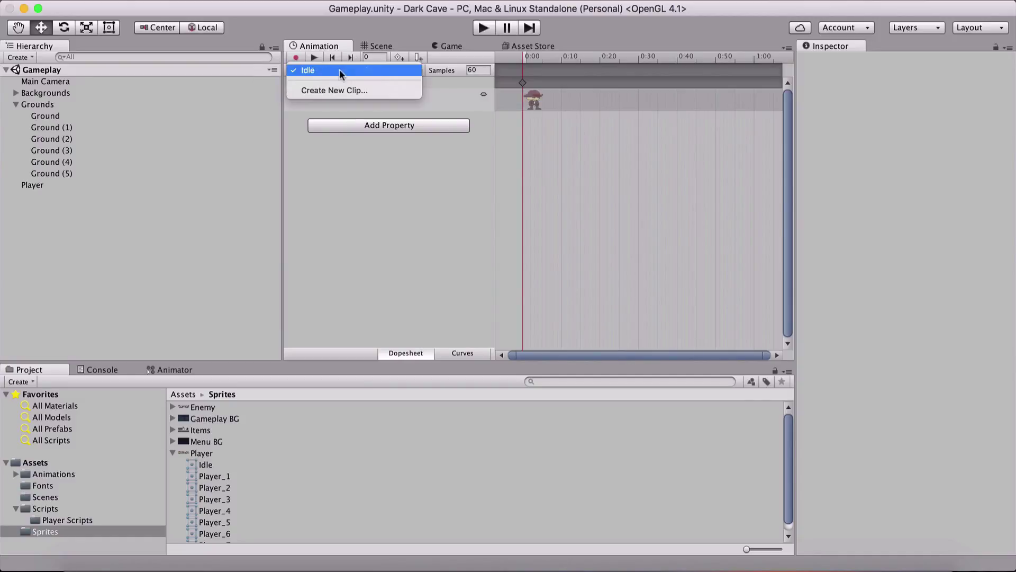
{"action": "left_click", "coordinate": [466, 74]}
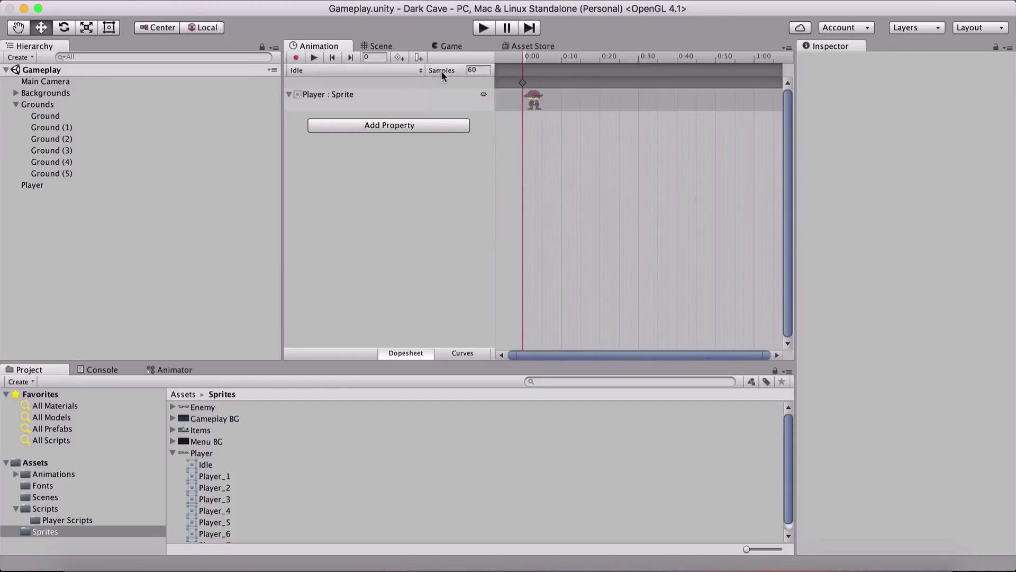
{"action": "left_click", "coordinate": [407, 71]}
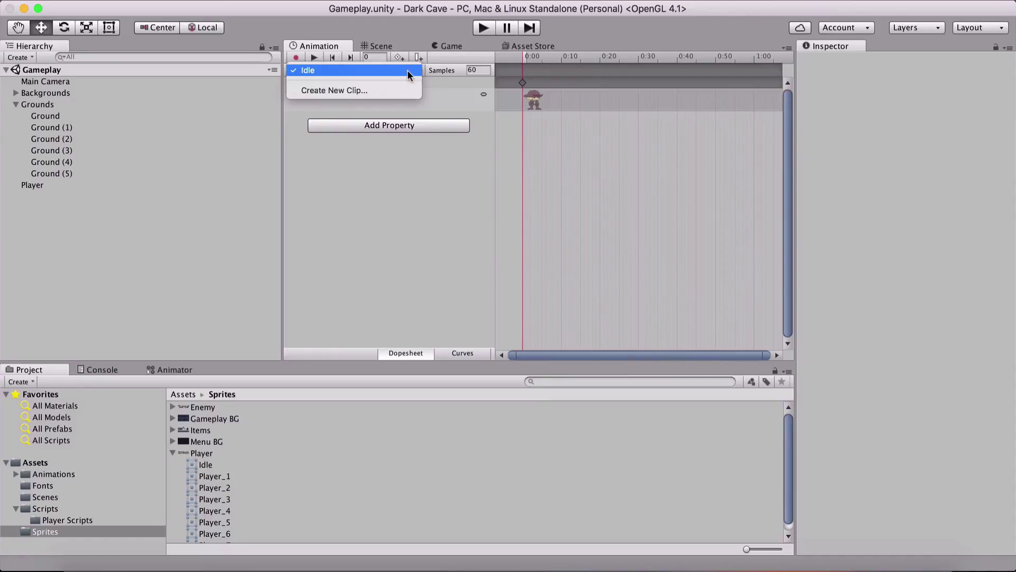
{"action": "left_click", "coordinate": [322, 91]}
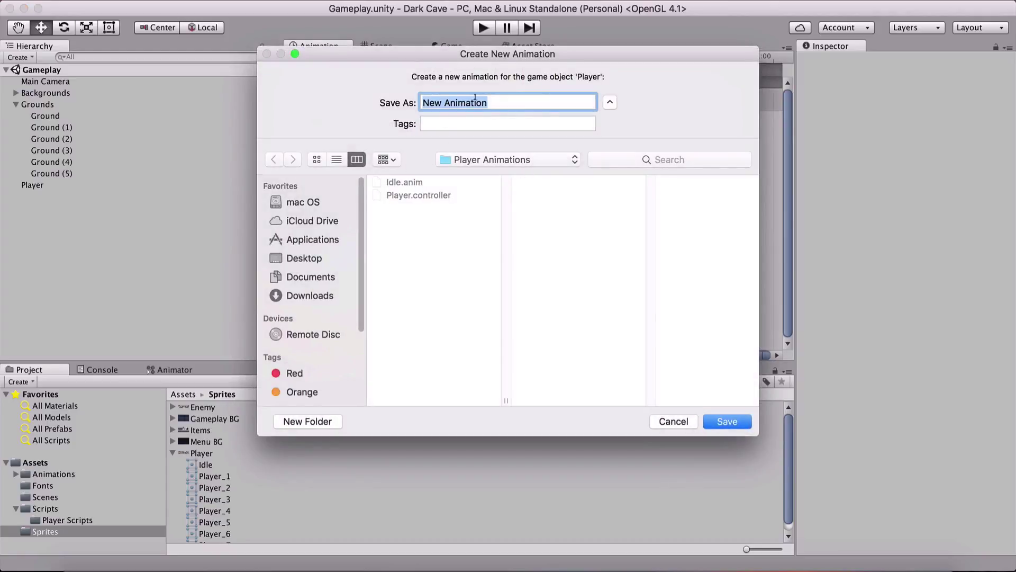
{"action": "type", "text": "Walk"}
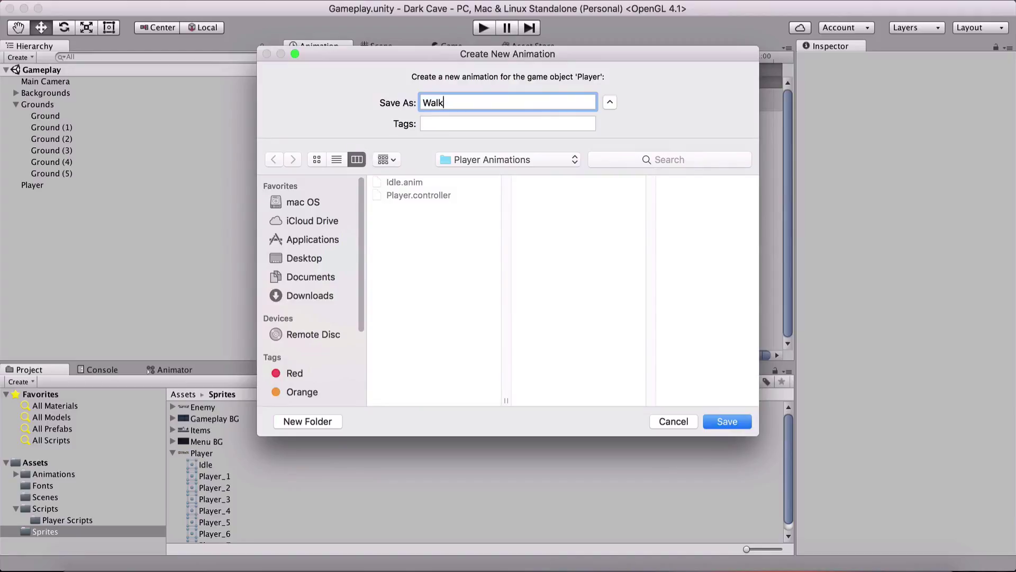
{"action": "key", "text": "Return"}
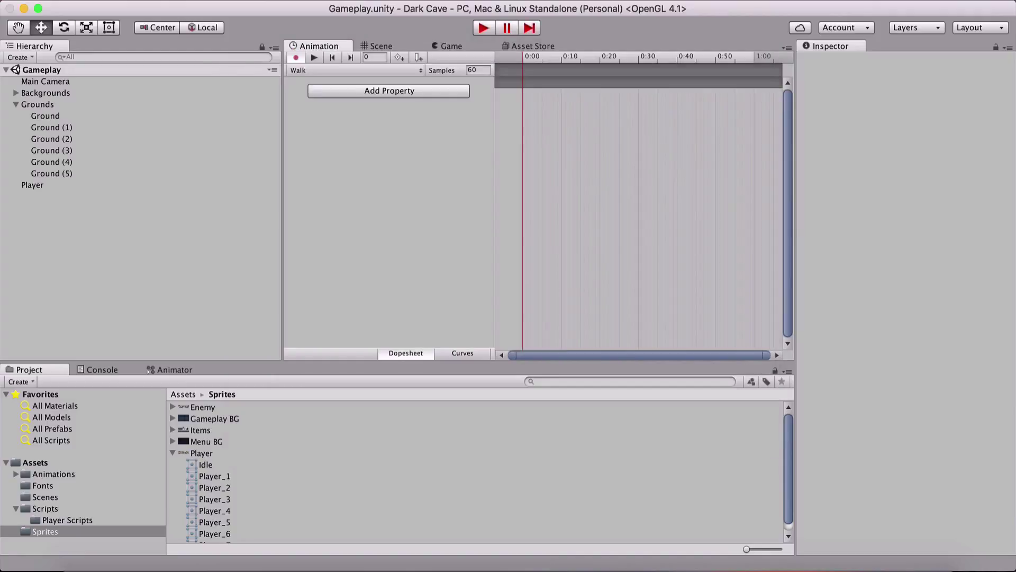
Step: Add sprites Player_1 through Player_7 as Walk keyframes and turn off recording
{"action": "left_click", "coordinate": [208, 477]}
{"action": "scroll", "coordinate": [207, 479], "scroll_direction": "down", "scroll_amount": 1}
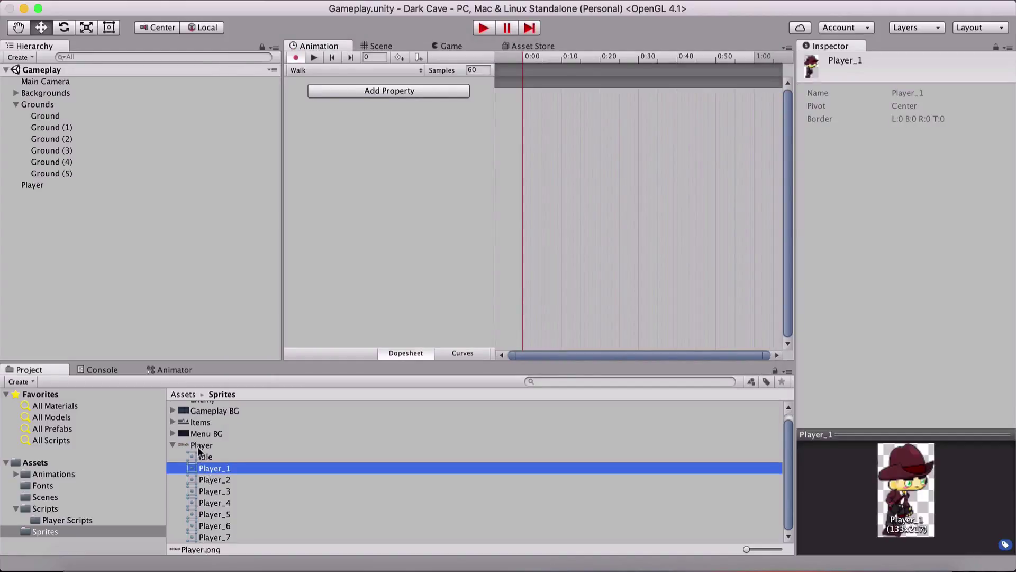
{"action": "left_click", "coordinate": [221, 537], "text": "shift"}
{"action": "left_click_drag", "start_coordinate": [221, 537], "coordinate": [572, 128]}
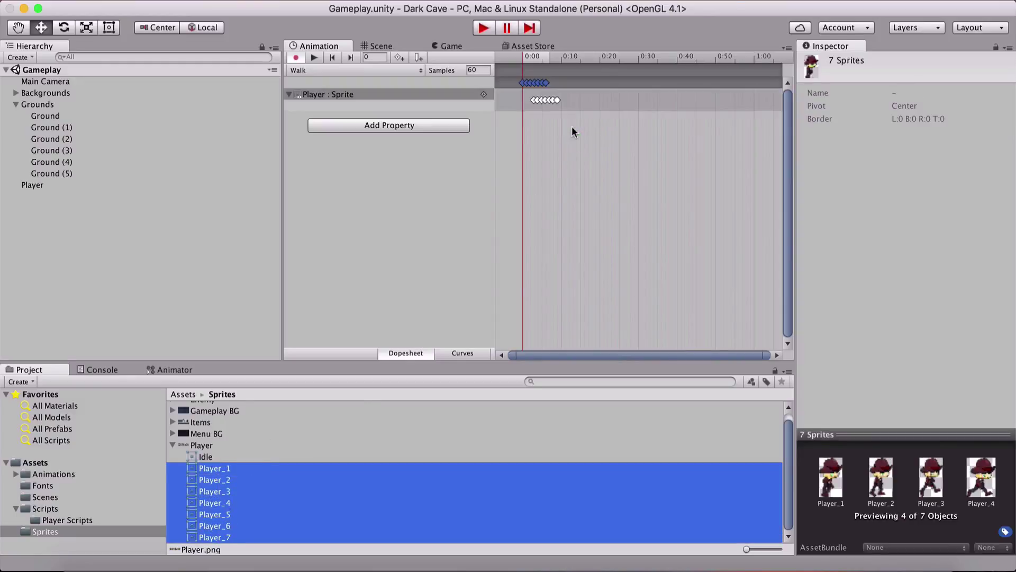
{"action": "scroll", "coordinate": [547, 157], "scroll_direction": "up", "scroll_amount": 5}
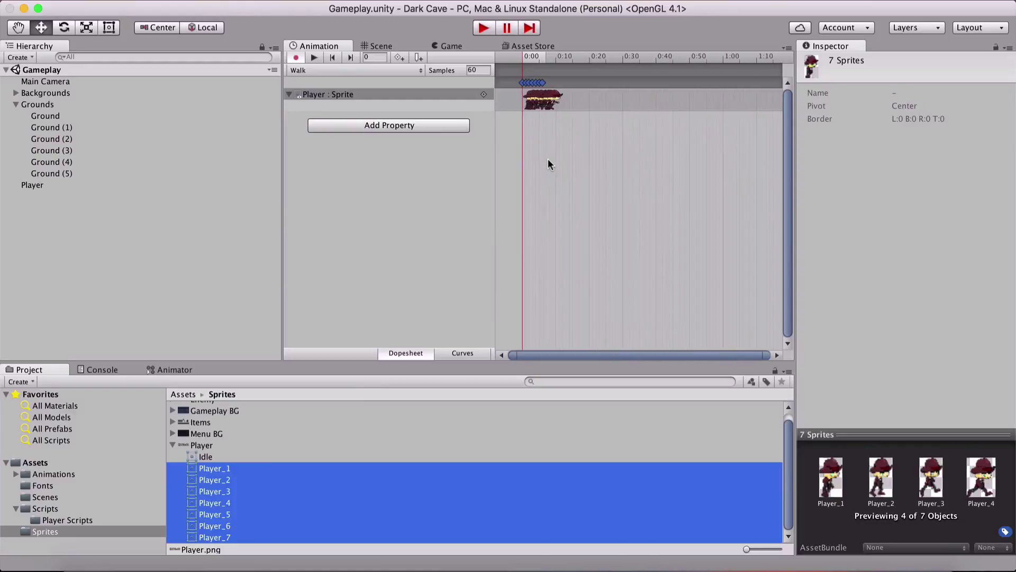
{"action": "left_click", "coordinate": [576, 355]}
{"action": "scroll", "coordinate": [573, 140], "scroll_direction": "up", "scroll_amount": 3}
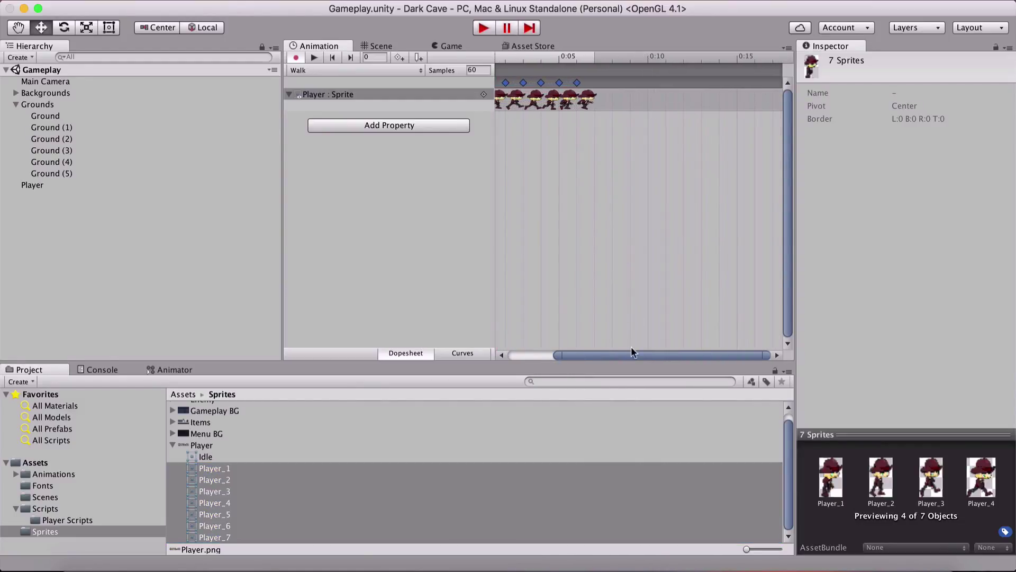
{"action": "left_click_drag", "start_coordinate": [631, 352], "coordinate": [586, 351]}
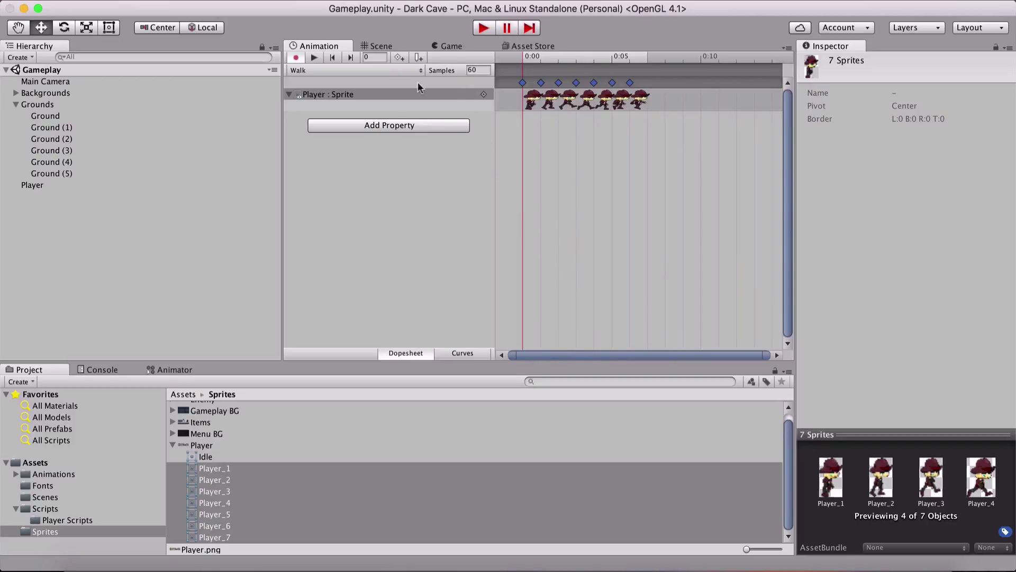
{"action": "left_click", "coordinate": [413, 224]}
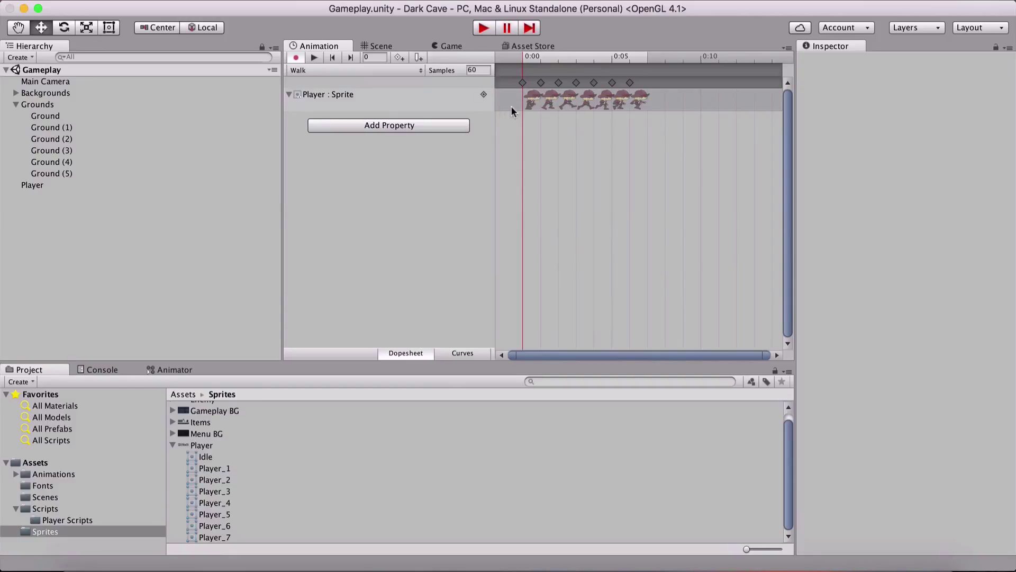
{"action": "left_click", "coordinate": [297, 59]}
Step: Set the Walk clip's Samples to 12 and dock the timeline in the bottom panel
{"action": "left_click", "coordinate": [484, 70]}
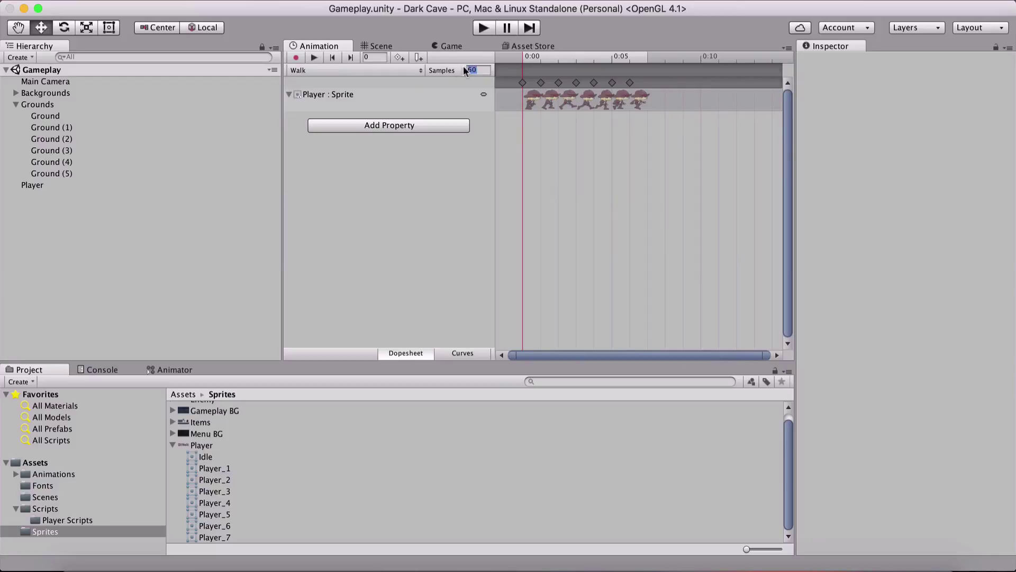
{"action": "type", "text": "12"}
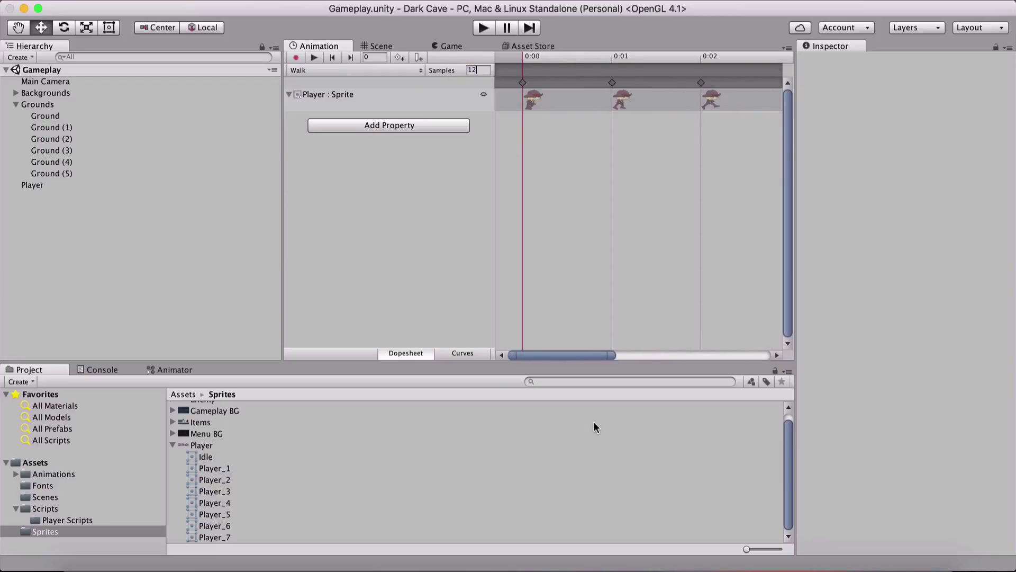
{"action": "scroll", "coordinate": [603, 259], "scroll_direction": "down", "scroll_amount": 5}
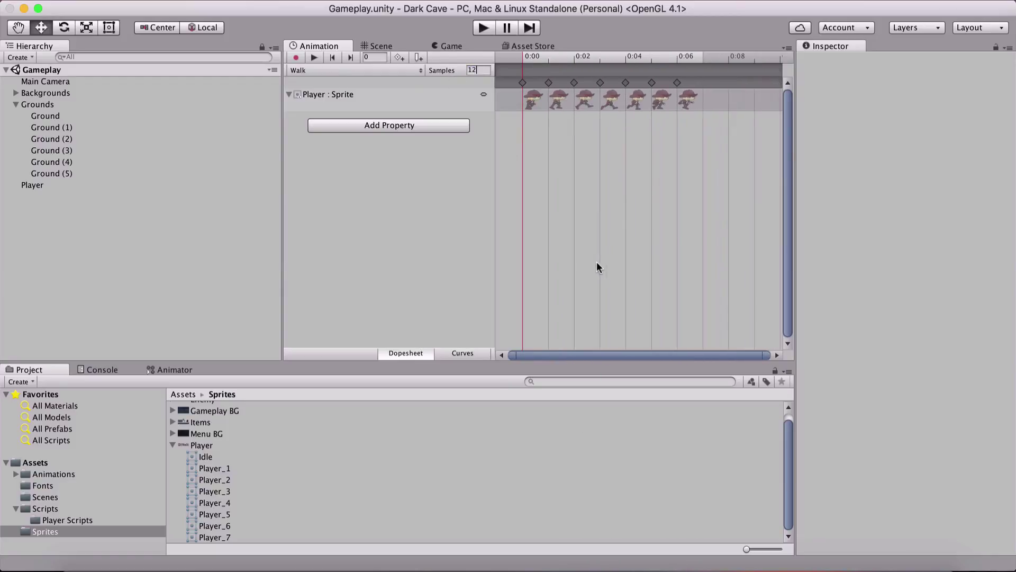
{"action": "left_click_drag", "start_coordinate": [310, 49], "coordinate": [128, 370]}
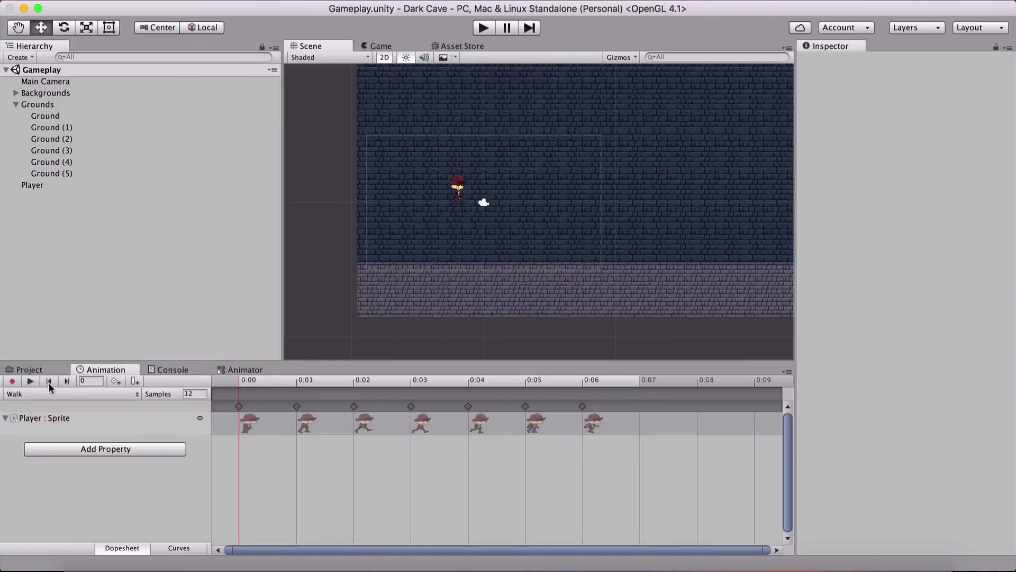
Step: Play the Walk clip on the Player in the Scene view, stop it, and show the Project files
{"action": "left_click", "coordinate": [30, 381]}
{"action": "scroll", "coordinate": [448, 195], "scroll_direction": "up", "scroll_amount": 5}
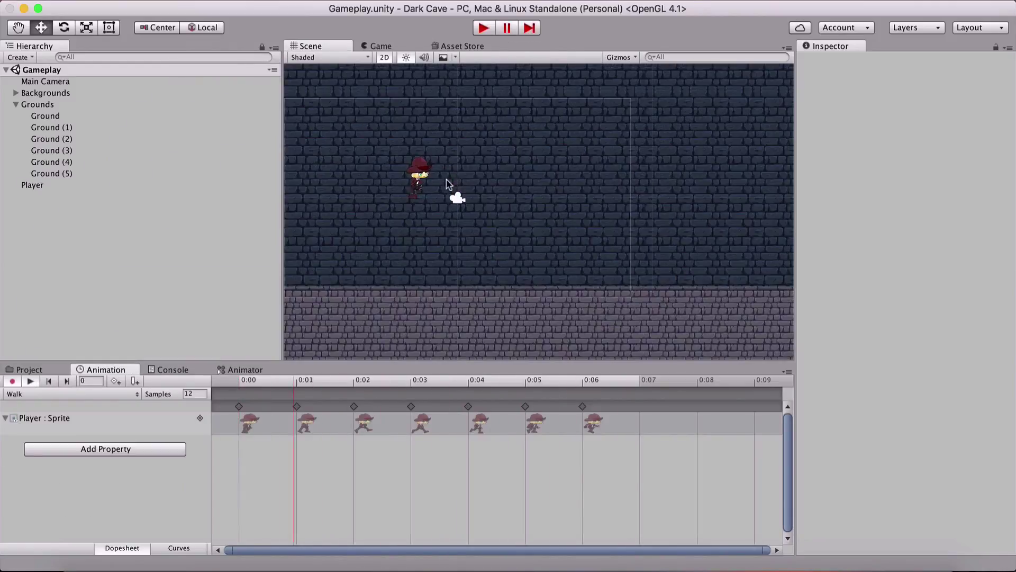
{"action": "middle_click_drag", "start_coordinate": [447, 208], "coordinate": [585, 249]}
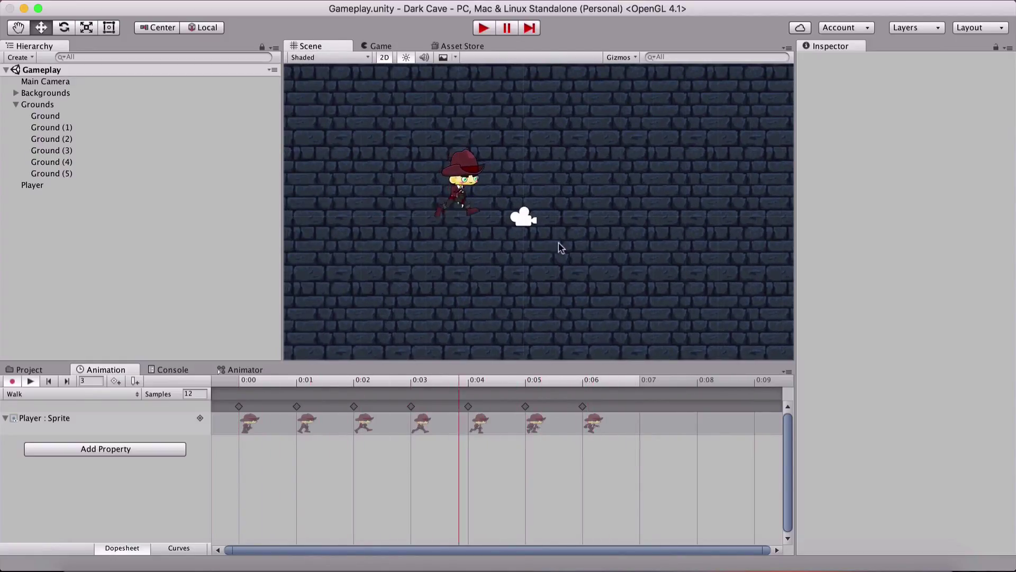
{"action": "scroll", "coordinate": [484, 237], "scroll_direction": "down", "scroll_amount": 2}
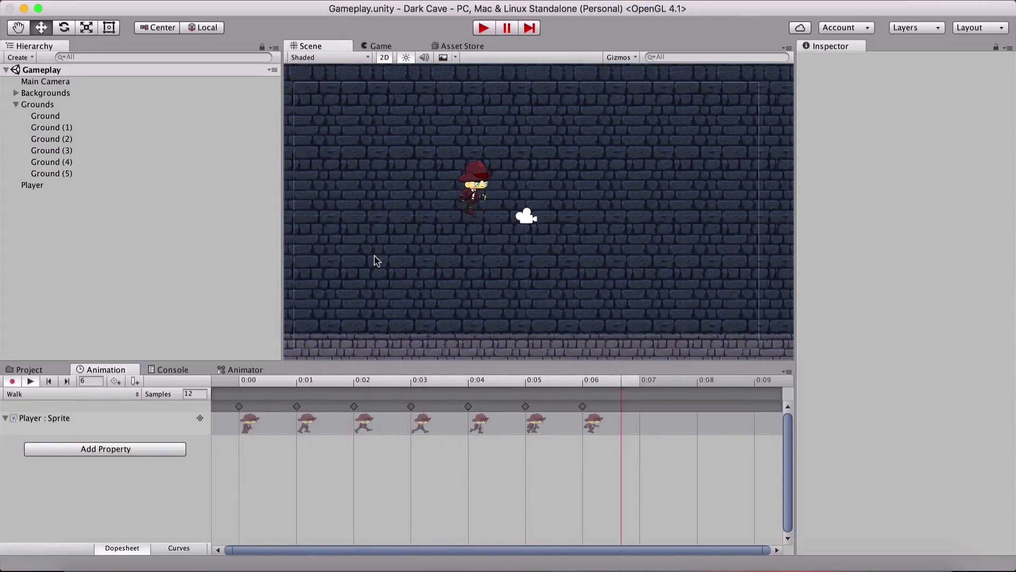
{"action": "left_click", "coordinate": [48, 381]}
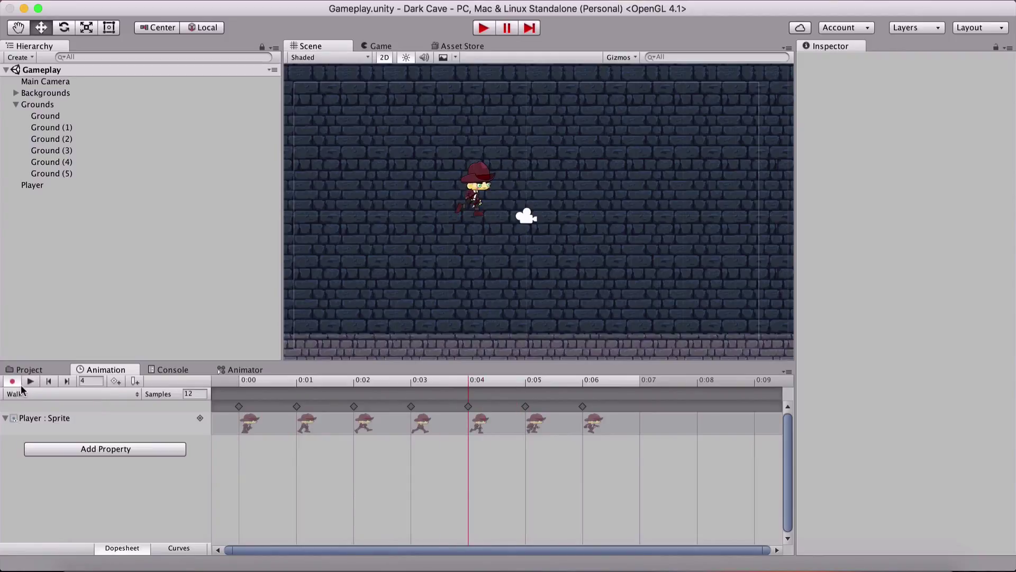
{"action": "left_click", "coordinate": [12, 381]}
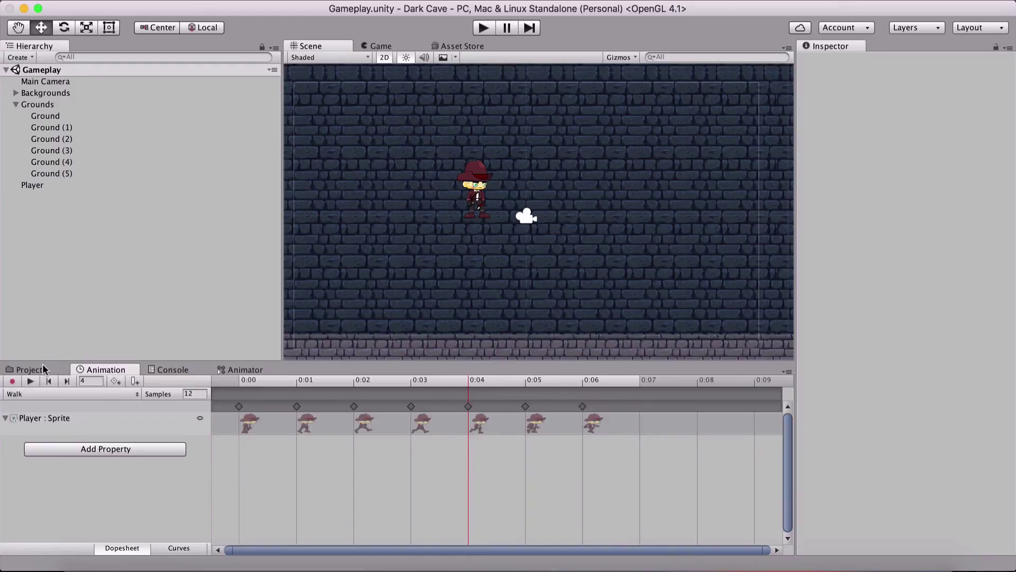
{"action": "left_click", "coordinate": [44, 366]}
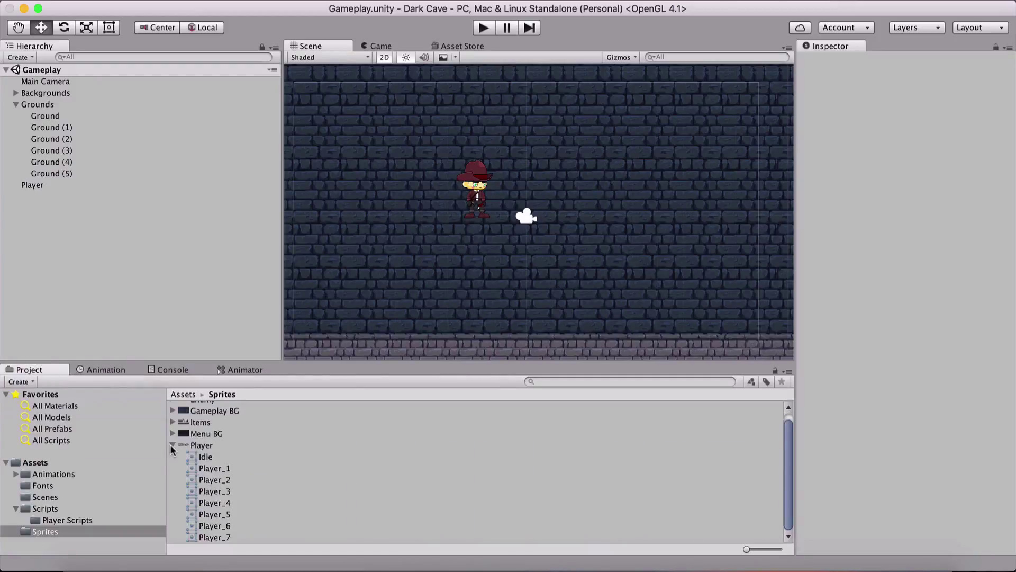
Step: Collapse the Player sprites folder and show the empty Animator state graph in the enlarged bottom panel
{"action": "left_click", "coordinate": [172, 444]}
{"action": "left_click_drag", "start_coordinate": [152, 369], "coordinate": [277, 217]}
{"action": "left_click", "coordinate": [232, 370]}
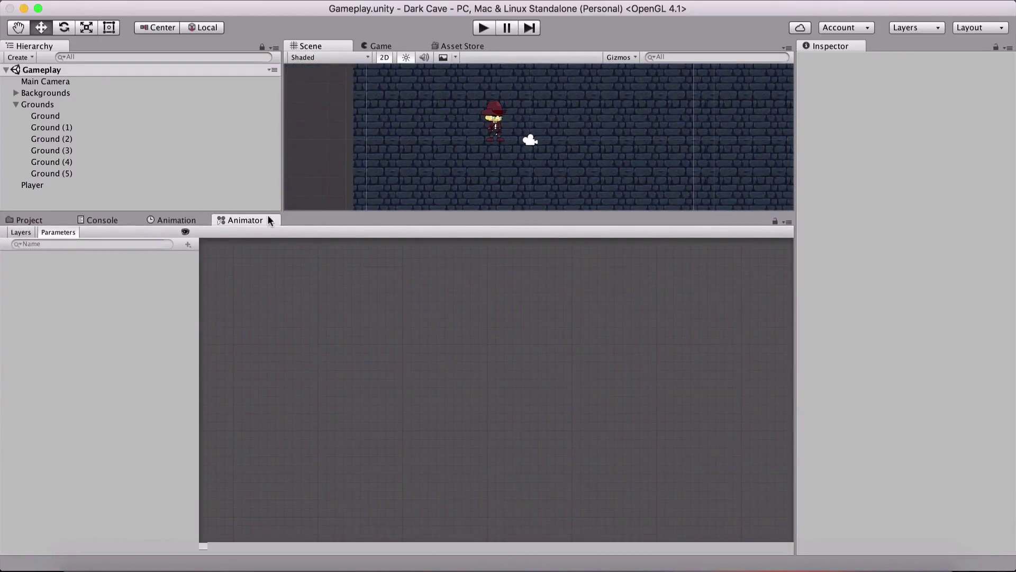
{"action": "left_click", "coordinate": [324, 0]}
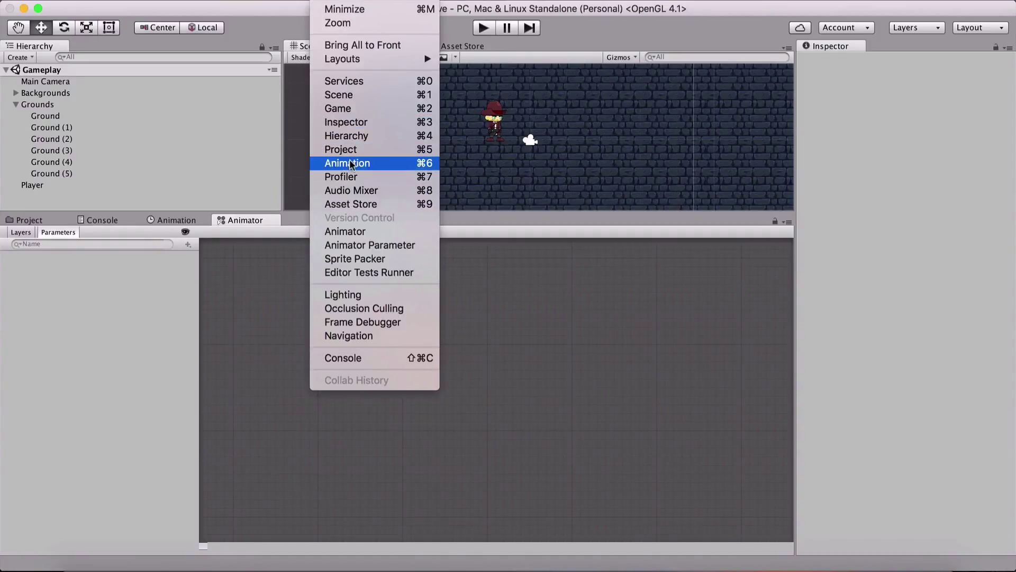
{"action": "left_click", "coordinate": [338, 0]}
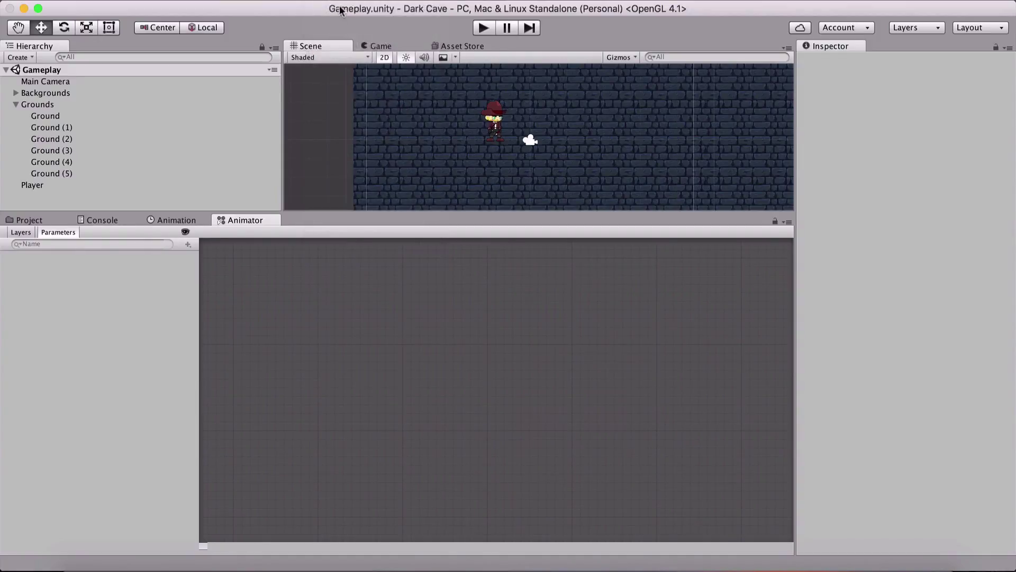
{"action": "left_click", "coordinate": [339, 0]}
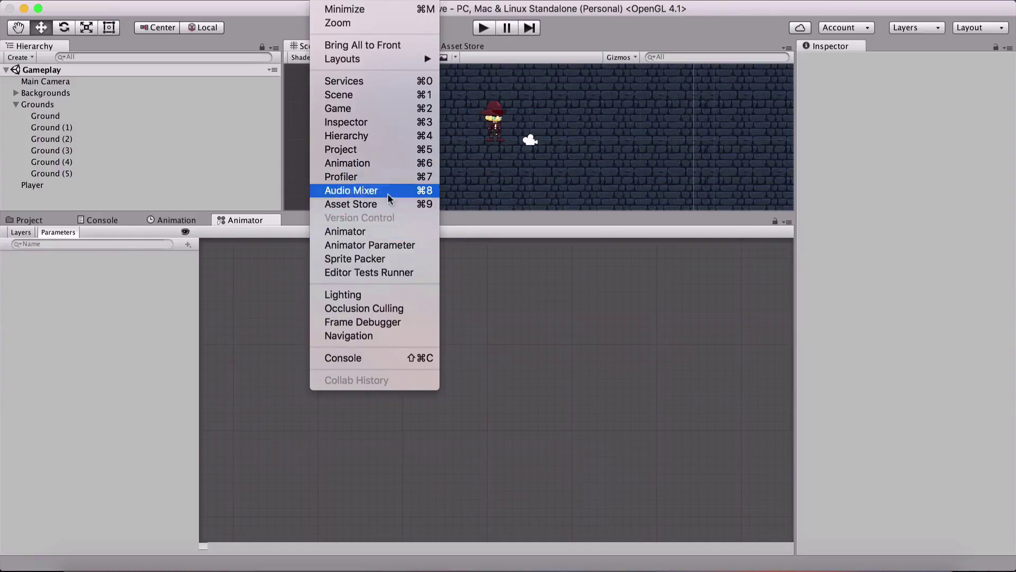
{"action": "left_click", "coordinate": [11, 188]}
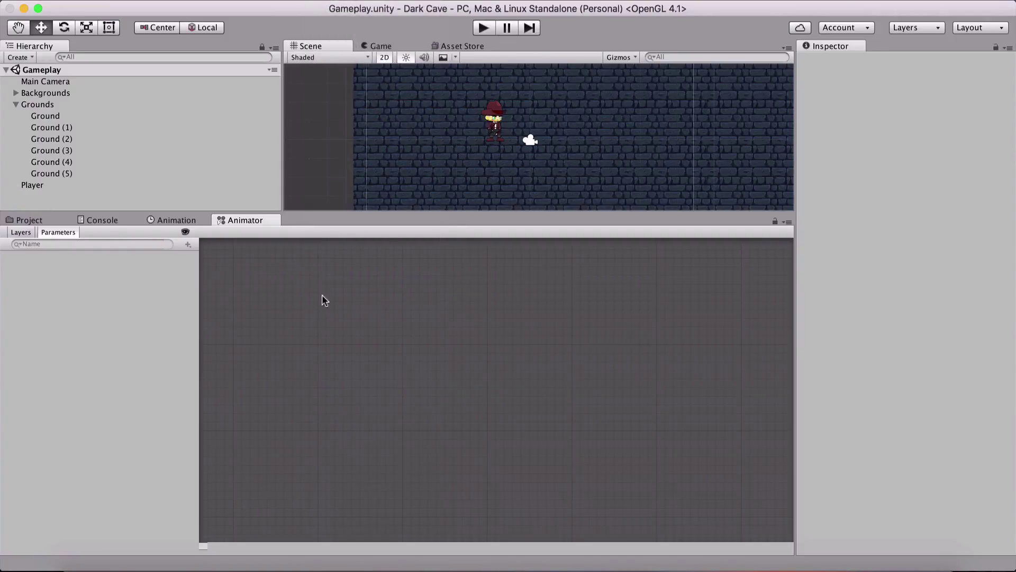
Step: With Player selected, move Entry left of Idle, Walk below Idle, and Any State up-left
{"action": "left_click", "coordinate": [38, 185]}
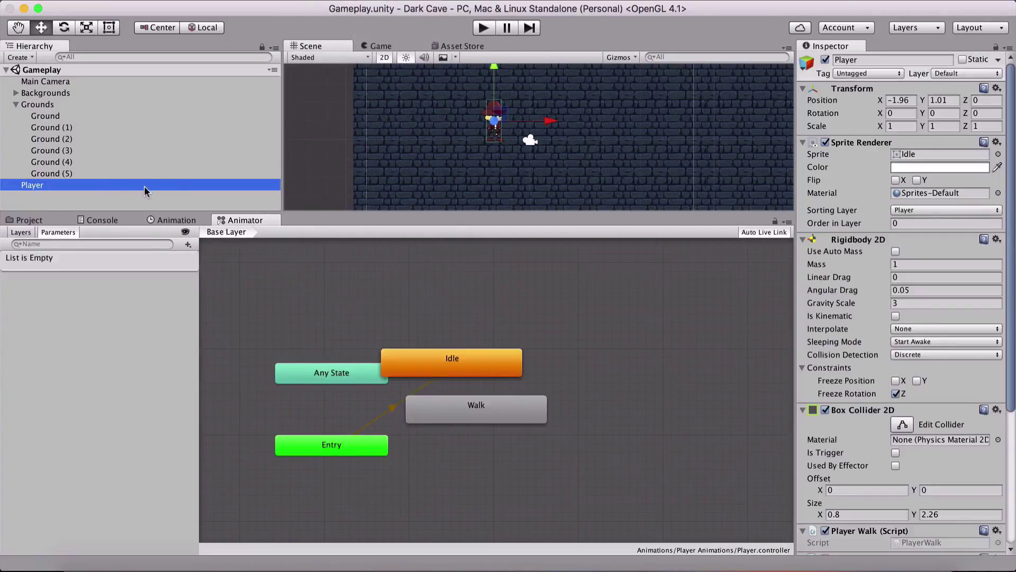
{"action": "left_click_drag", "start_coordinate": [399, 394], "coordinate": [314, 368]}
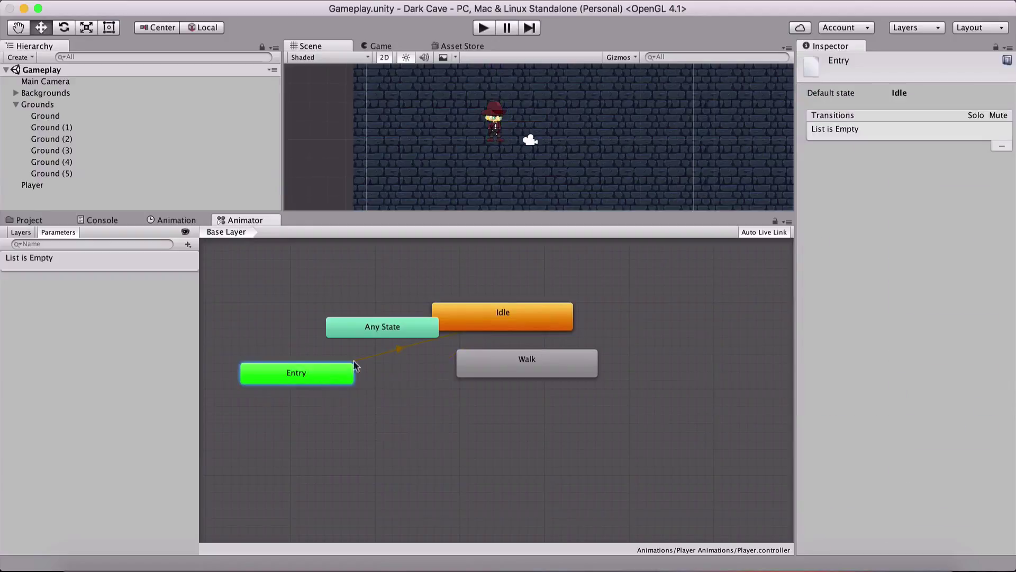
{"action": "left_click", "coordinate": [535, 316]}
{"action": "left_click_drag", "start_coordinate": [535, 317], "coordinate": [536, 324]}
{"action": "left_click_drag", "start_coordinate": [524, 359], "coordinate": [517, 414]}
{"action": "left_click_drag", "start_coordinate": [485, 335], "coordinate": [490, 361]}
{"action": "left_click", "coordinate": [487, 427]}
{"action": "left_click_drag", "start_coordinate": [487, 427], "coordinate": [463, 427]}
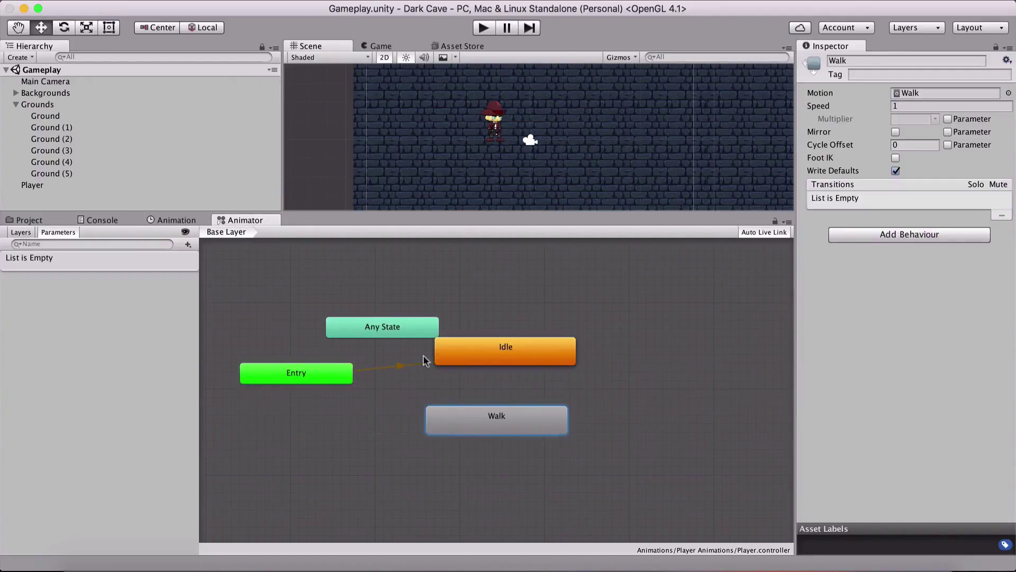
{"action": "left_click_drag", "start_coordinate": [411, 329], "coordinate": [342, 279]}
{"action": "mouse_move", "coordinate": [499, 424]}
{"action": "left_mouse_down"}
{"action": "mouse_move", "coordinate": [515, 407]}
{"action": "mouse_move", "coordinate": [491, 424]}
{"action": "left_mouse_up"}
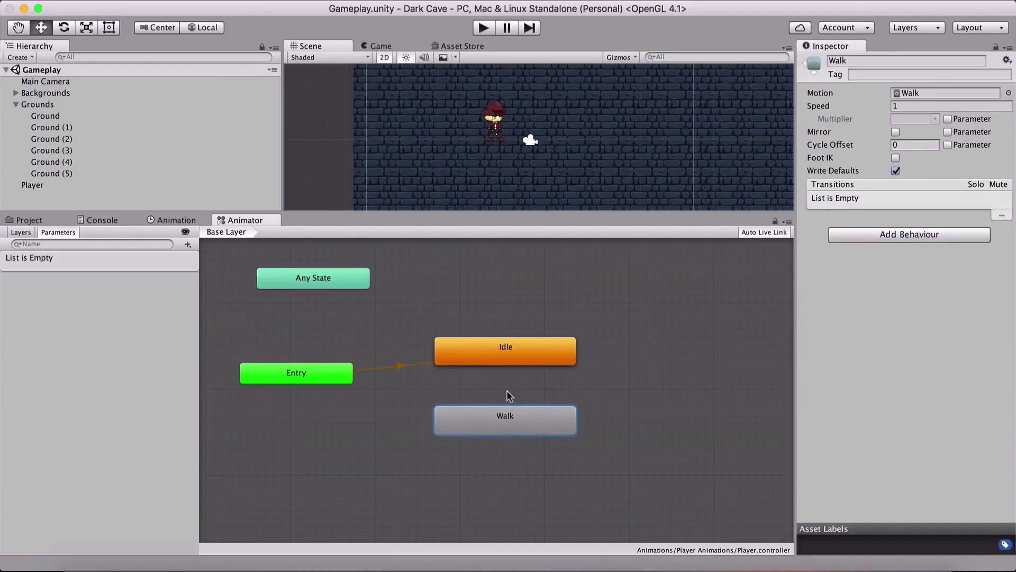
Step: Make a transition from the Idle state to Walk
{"action": "right_click", "coordinate": [482, 351]}
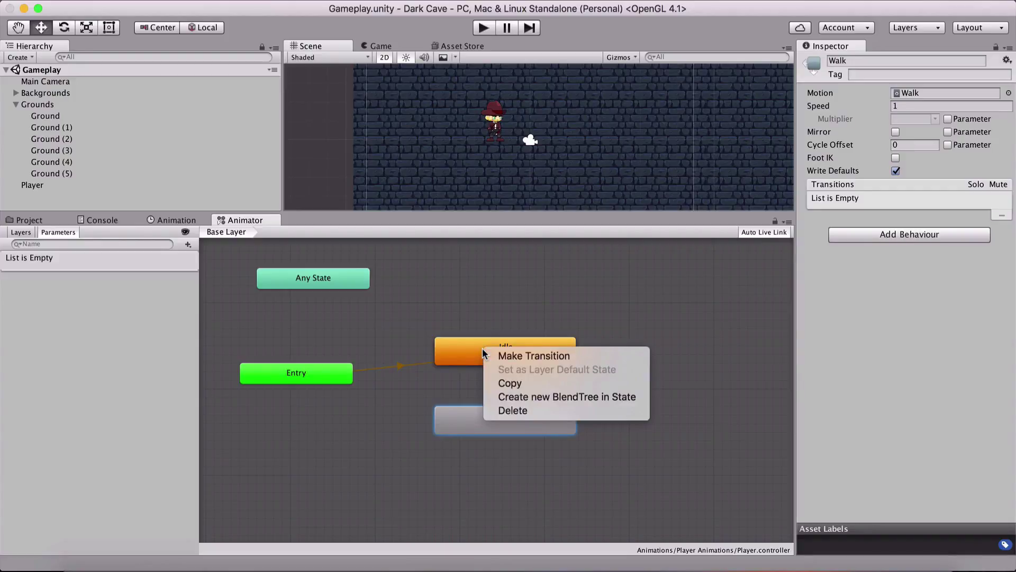
{"action": "left_click", "coordinate": [490, 355]}
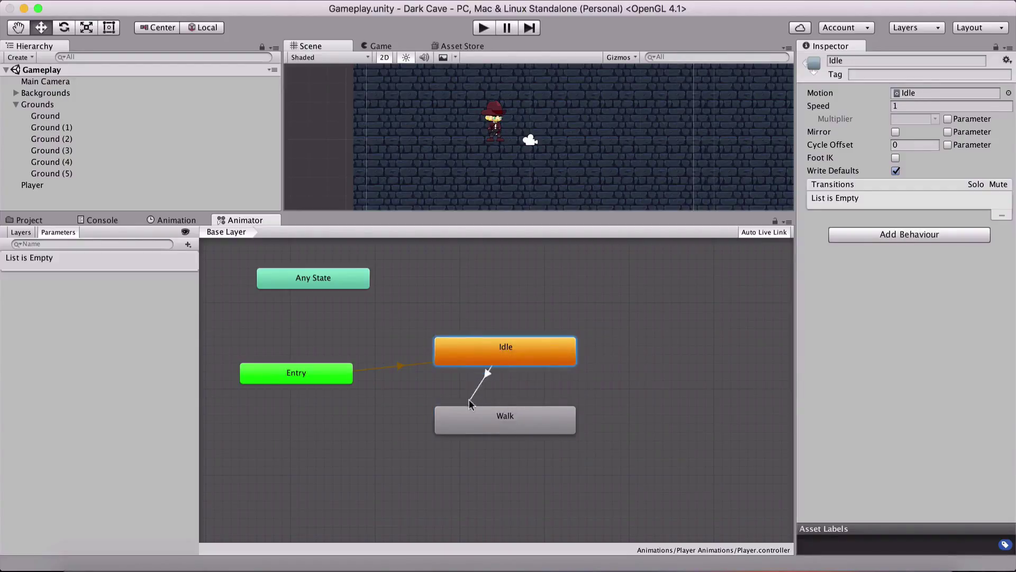
{"action": "left_click", "coordinate": [506, 424]}
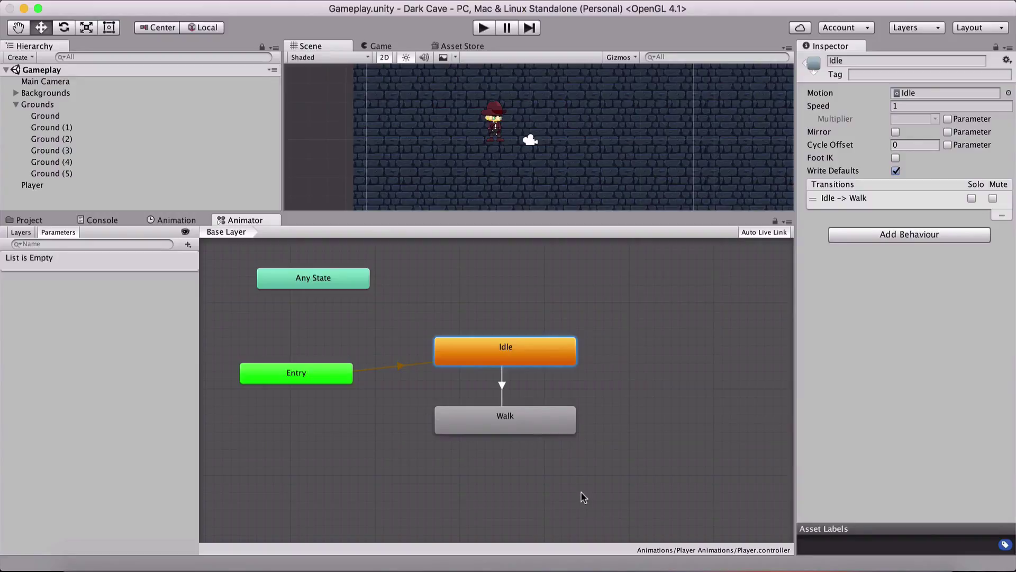
Step: Make the return transition from Walk back to Idle and nudge the Walk state
{"action": "right_click", "coordinate": [542, 419]}
{"action": "left_click", "coordinate": [548, 424]}
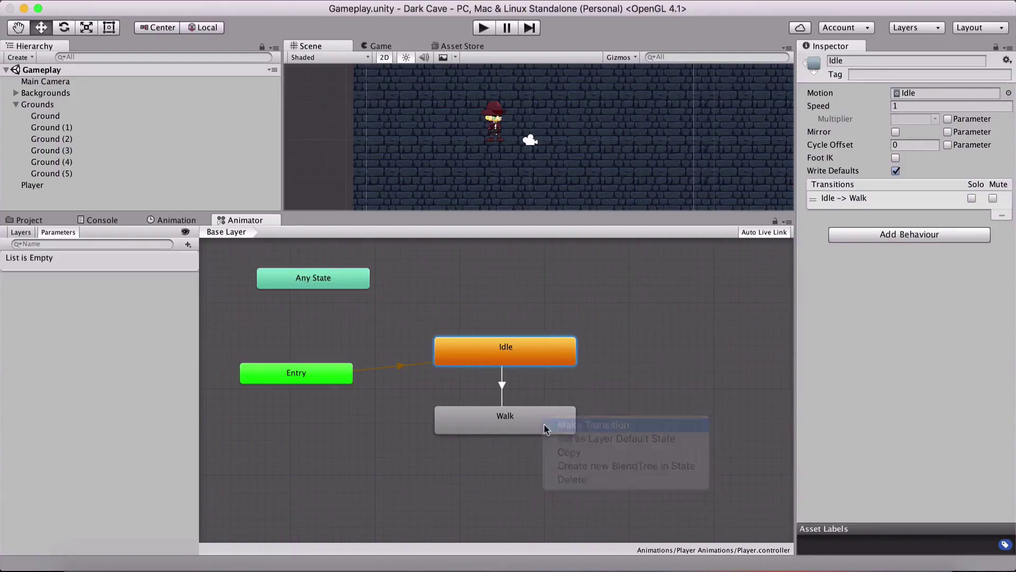
{"action": "left_click", "coordinate": [538, 349]}
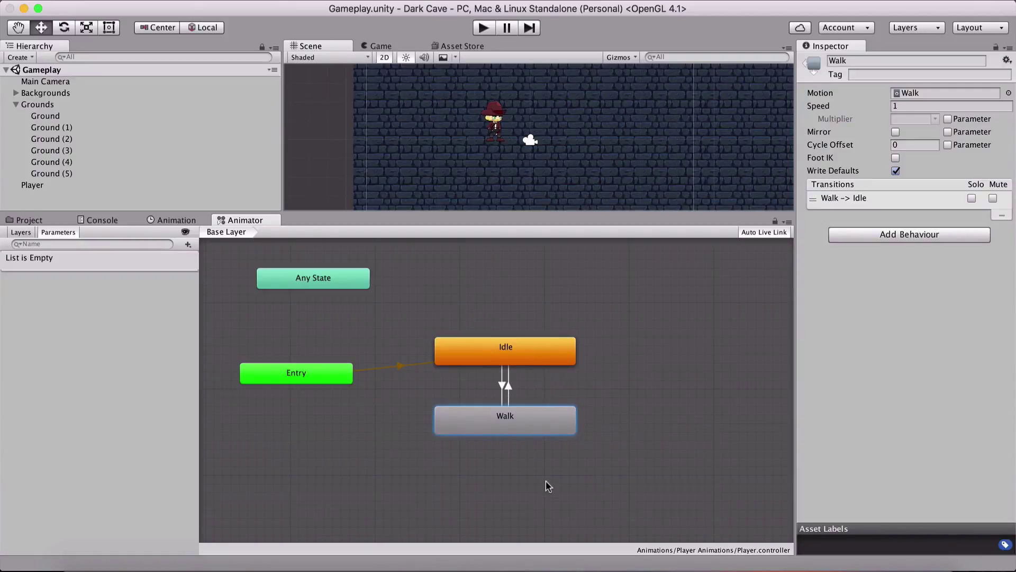
{"action": "left_click_drag", "start_coordinate": [519, 415], "coordinate": [500, 430]}
{"action": "left_click", "coordinate": [514, 398]}
{"action": "left_click", "coordinate": [486, 451]}
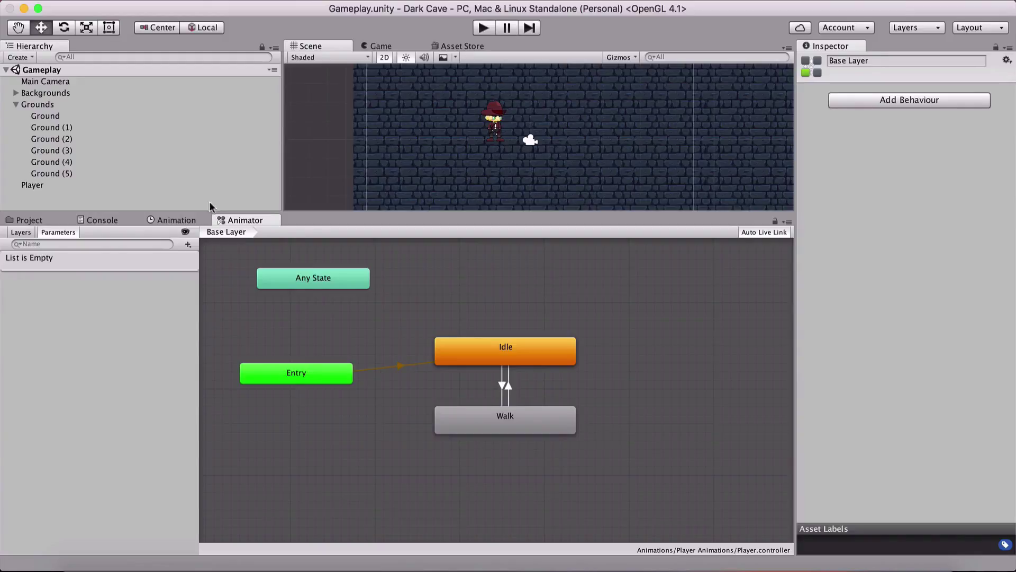
Step: Add a Bool parameter named Walk in the Animator's Parameters list
{"action": "left_click", "coordinate": [27, 232]}
{"action": "left_click", "coordinate": [62, 233]}
{"action": "left_click", "coordinate": [188, 245]}
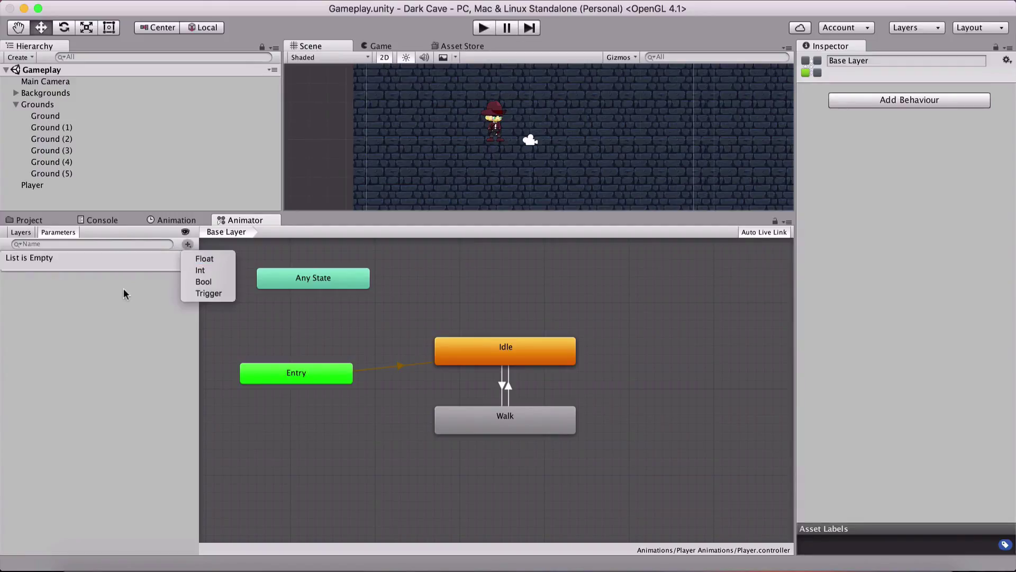
{"action": "left_click", "coordinate": [215, 282]}
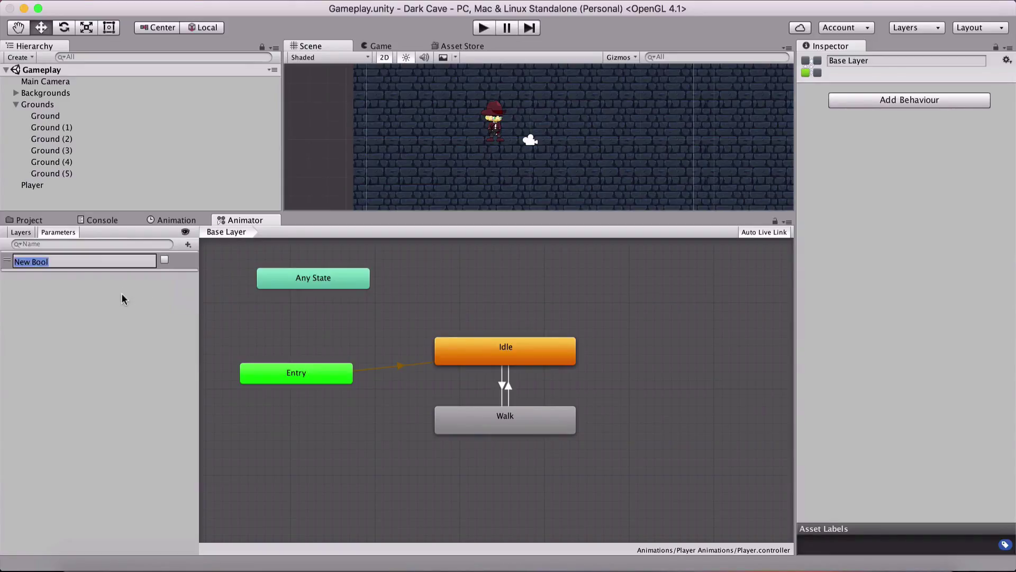
{"action": "type", "text": "Walk"}
{"action": "key", "text": "Return"}
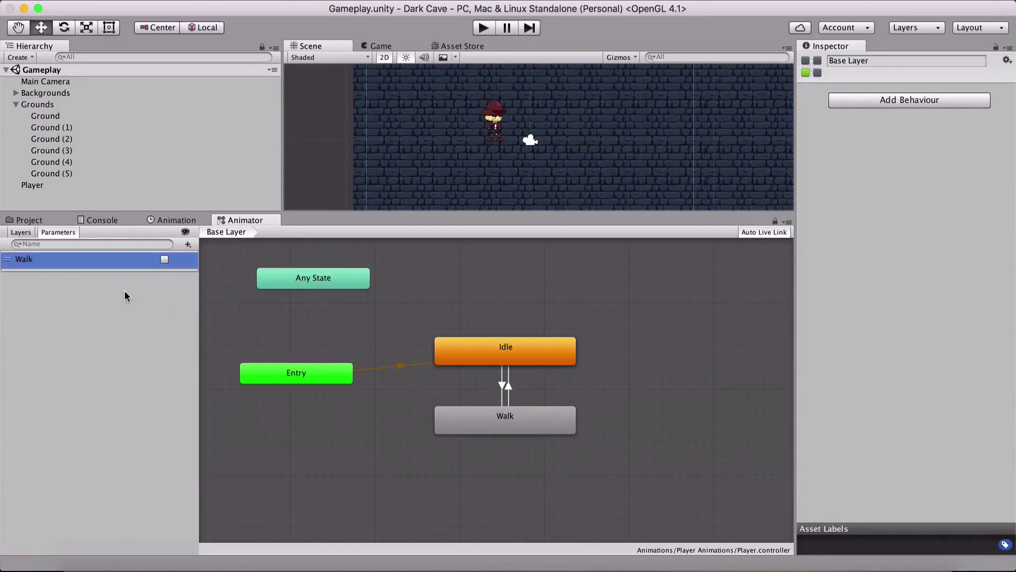
{"action": "key", "text": "q"}
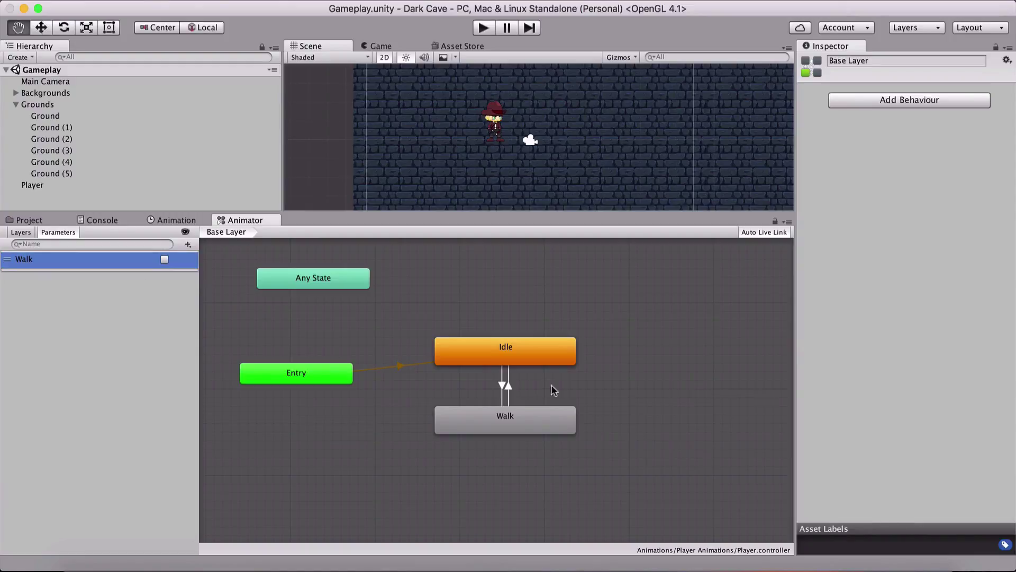
Step: Select the Idle→Walk arrow and add a condition requiring the Walk parameter to be true
{"action": "left_click", "coordinate": [503, 386]}
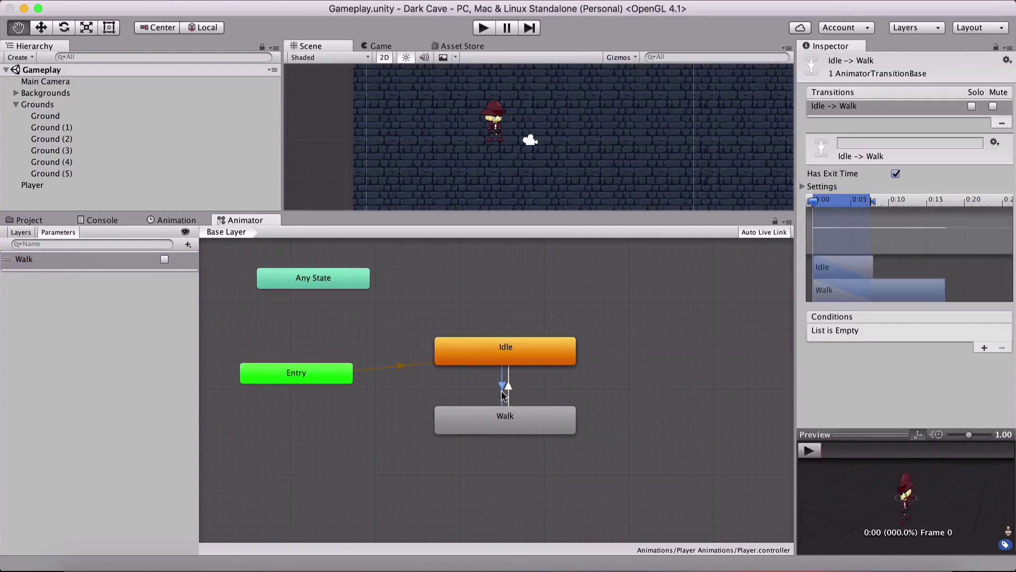
{"action": "middle_click_drag", "start_coordinate": [497, 385], "coordinate": [500, 318]}
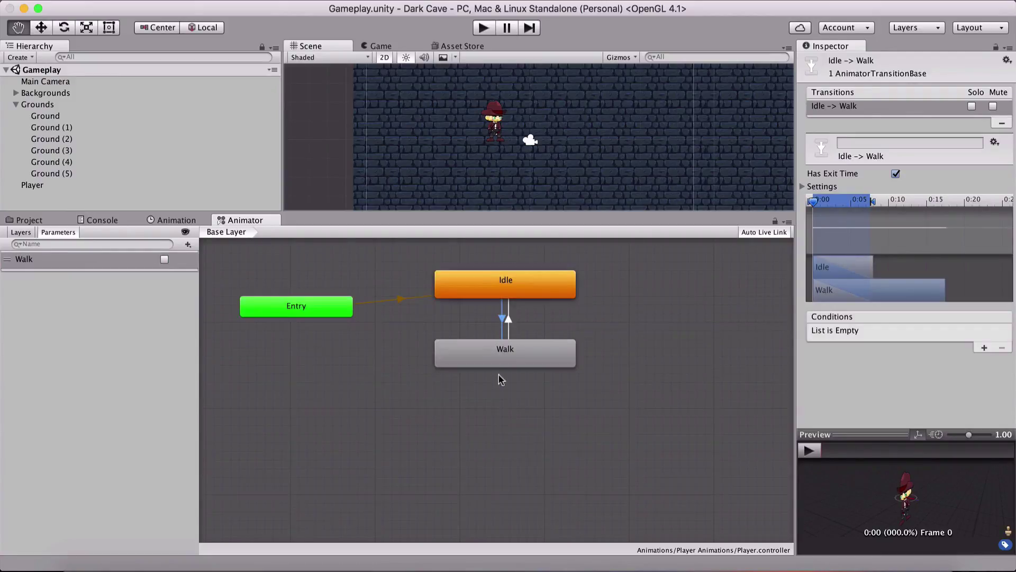
{"action": "middle_click_drag", "start_coordinate": [500, 379], "coordinate": [500, 403]}
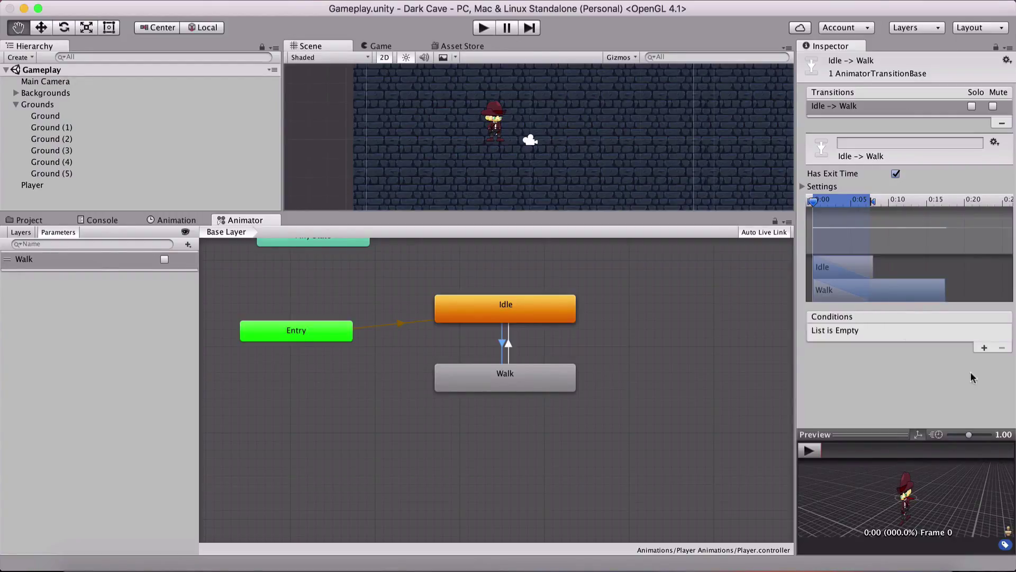
{"action": "left_click", "coordinate": [984, 348]}
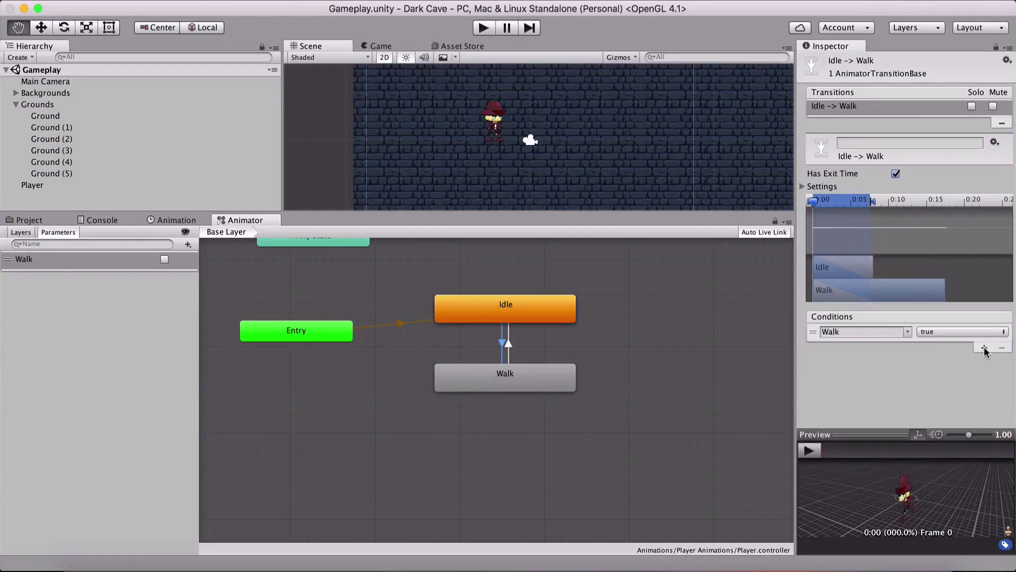
{"action": "left_click", "coordinate": [833, 334]}
{"action": "left_click", "coordinate": [926, 330]}
{"action": "left_click", "coordinate": [932, 333]}
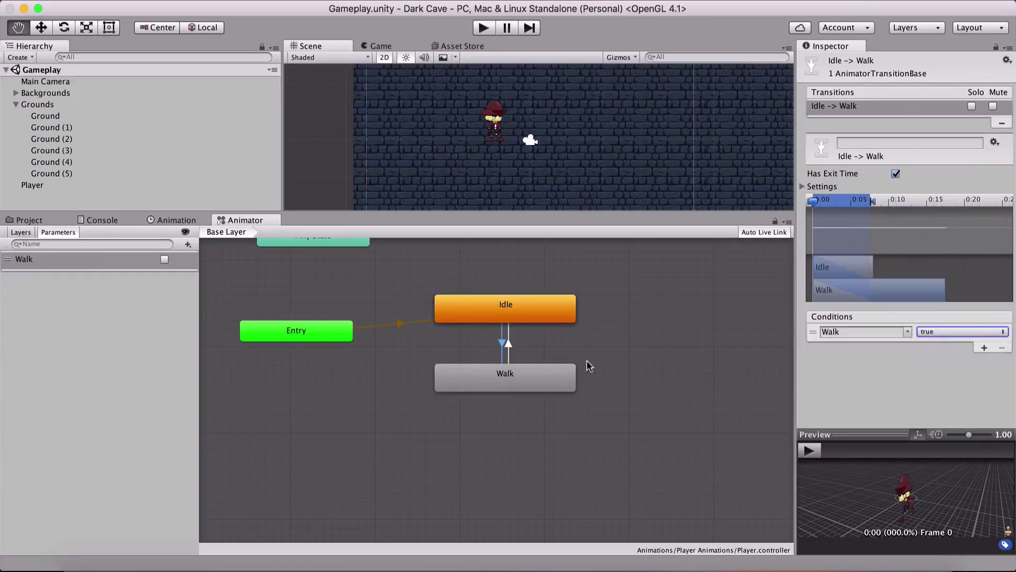
Step: Add a condition to the Walk→Idle transition requiring Walk to be false
{"action": "left_click", "coordinate": [508, 345]}
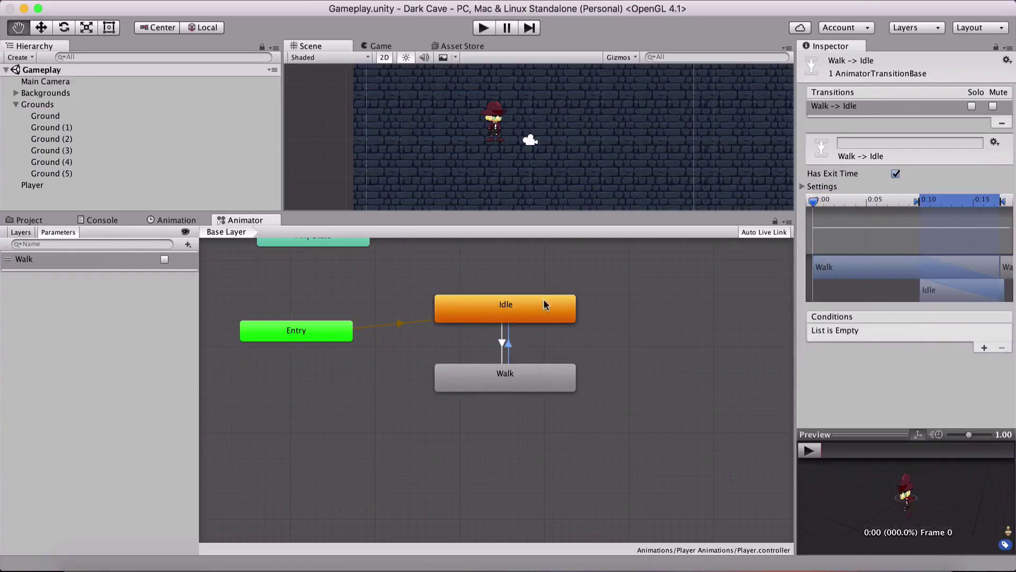
{"action": "left_click", "coordinate": [984, 347]}
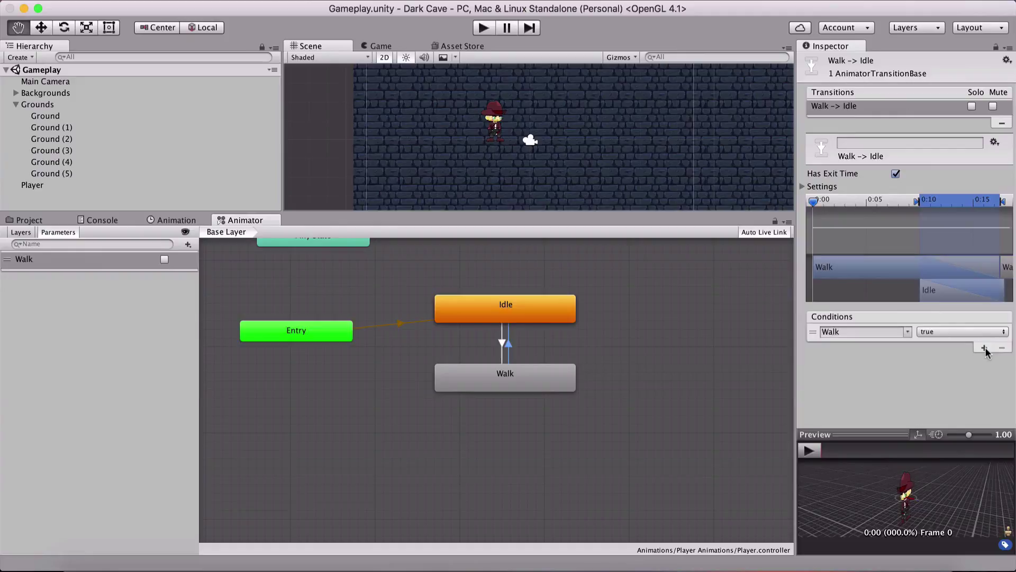
{"action": "left_click", "coordinate": [946, 333]}
{"action": "left_click", "coordinate": [946, 341]}
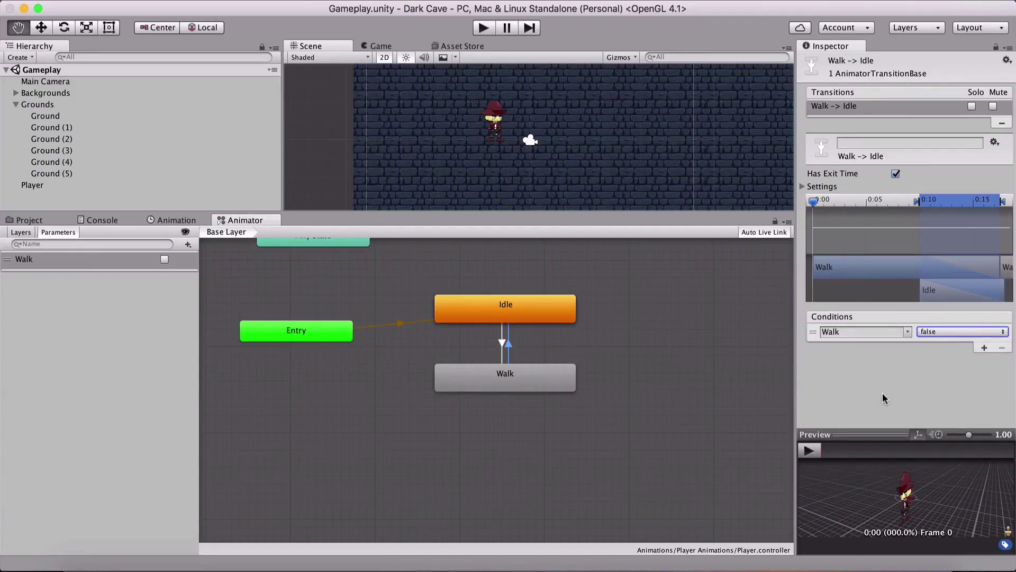
Step: Recheck both transitions' Walk conditions and make the Scene view taller
{"action": "left_click", "coordinate": [501, 344]}
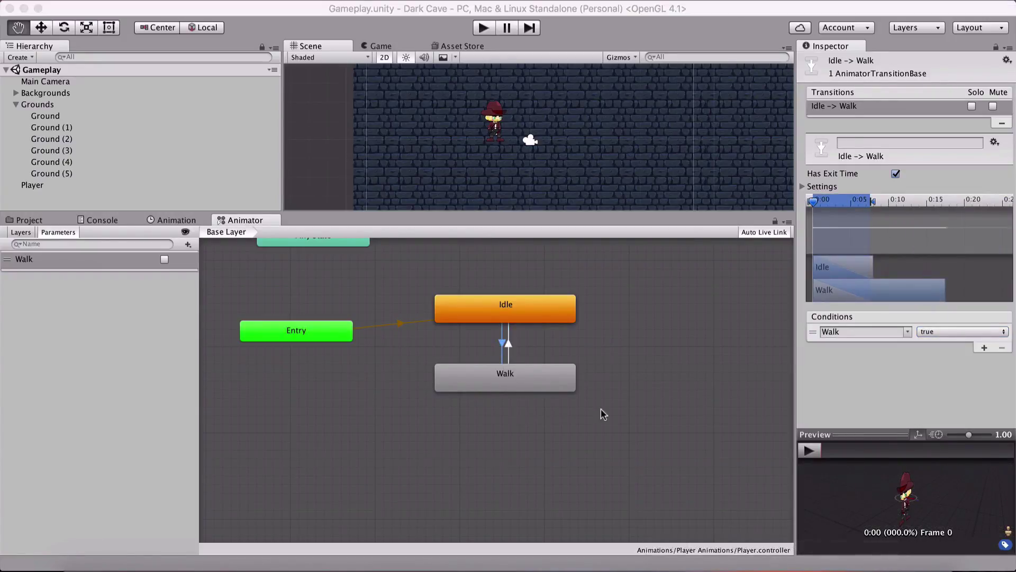
{"action": "left_click", "coordinate": [602, 408]}
{"action": "left_click", "coordinate": [502, 342]}
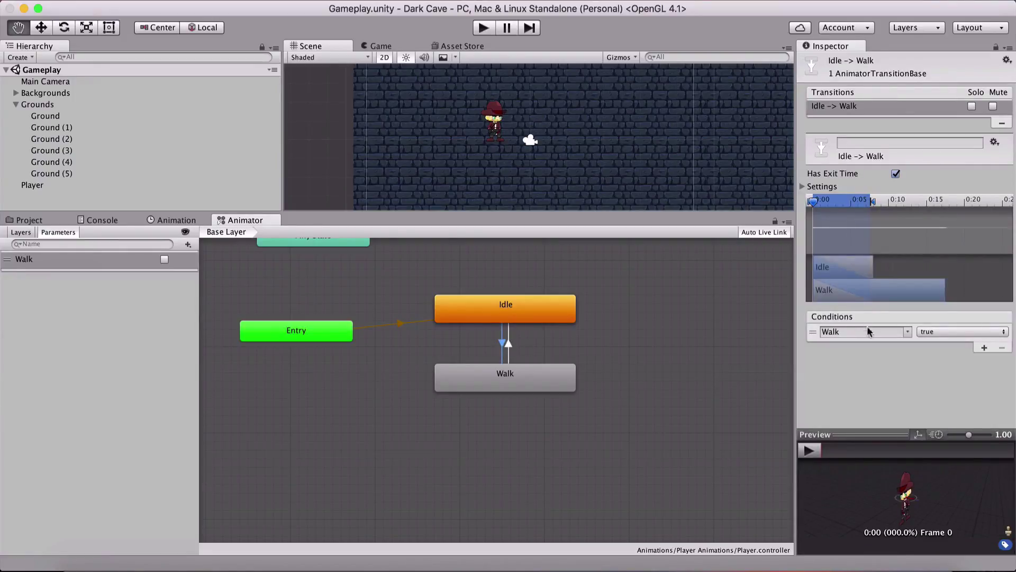
{"action": "left_click", "coordinate": [908, 331]}
{"action": "left_click", "coordinate": [878, 376]}
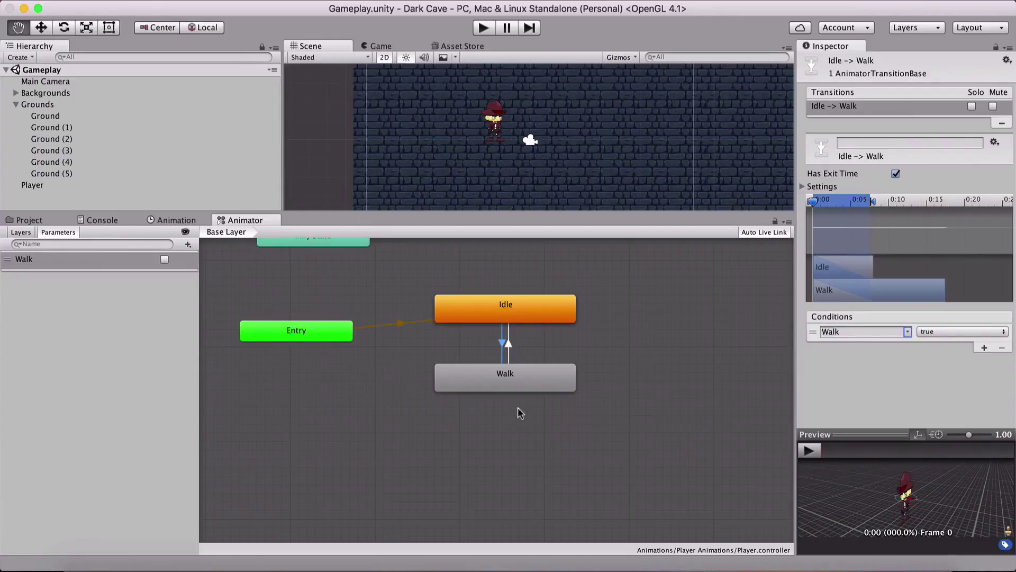
{"action": "left_click", "coordinate": [508, 344]}
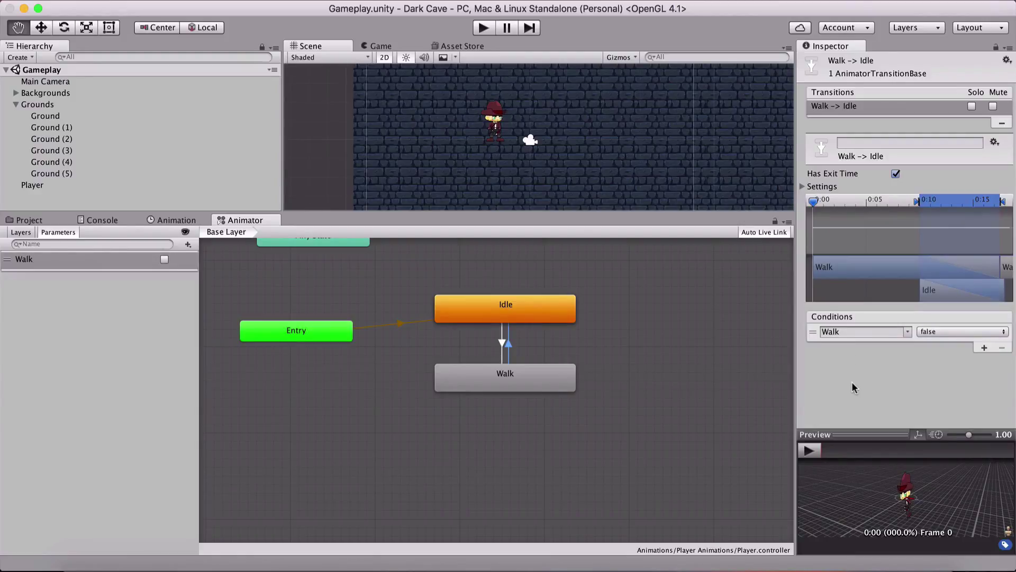
{"action": "left_click_drag", "start_coordinate": [396, 212], "coordinate": [419, 400]}
{"action": "left_click", "coordinate": [44, 410]}
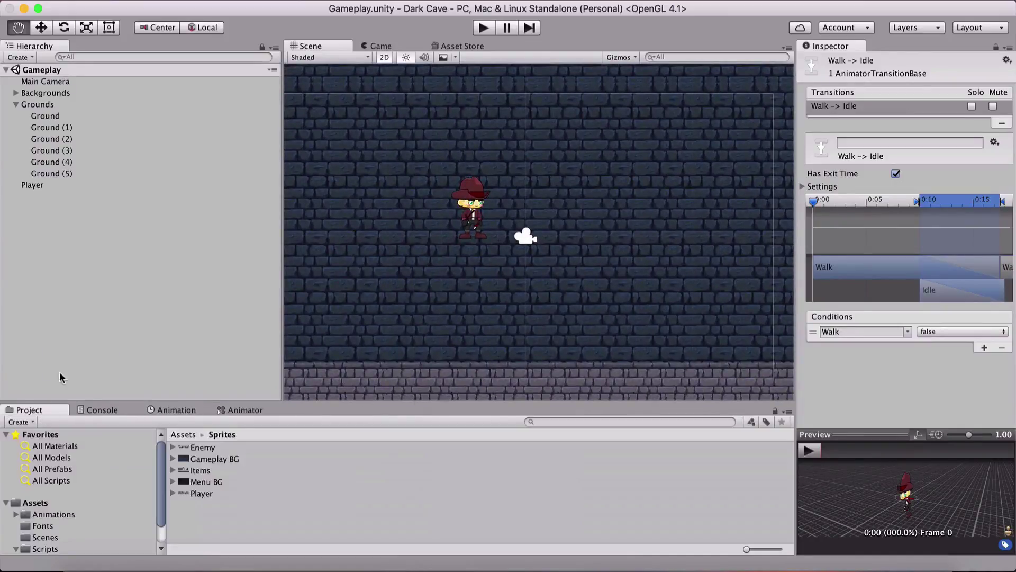
{"action": "left_click", "coordinate": [32, 187]}
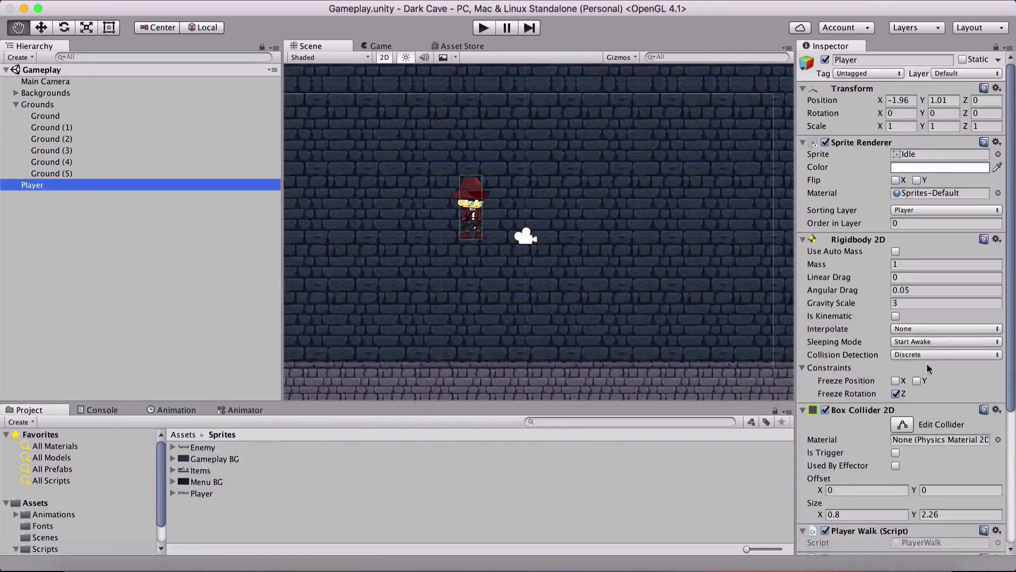
{"action": "scroll", "coordinate": [928, 368], "scroll_direction": "down", "scroll_amount": 5}
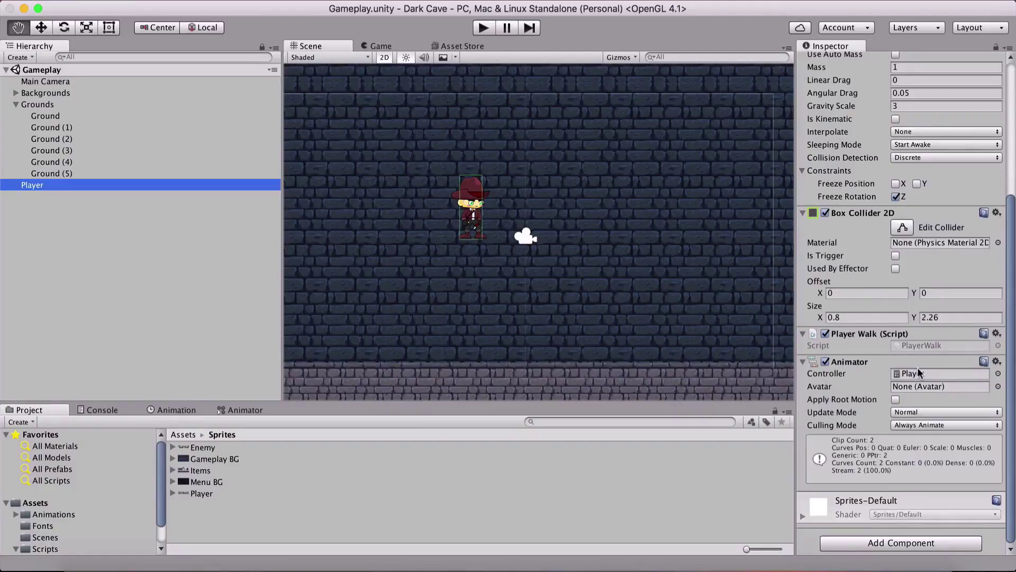
{"action": "left_click", "coordinate": [996, 334]}
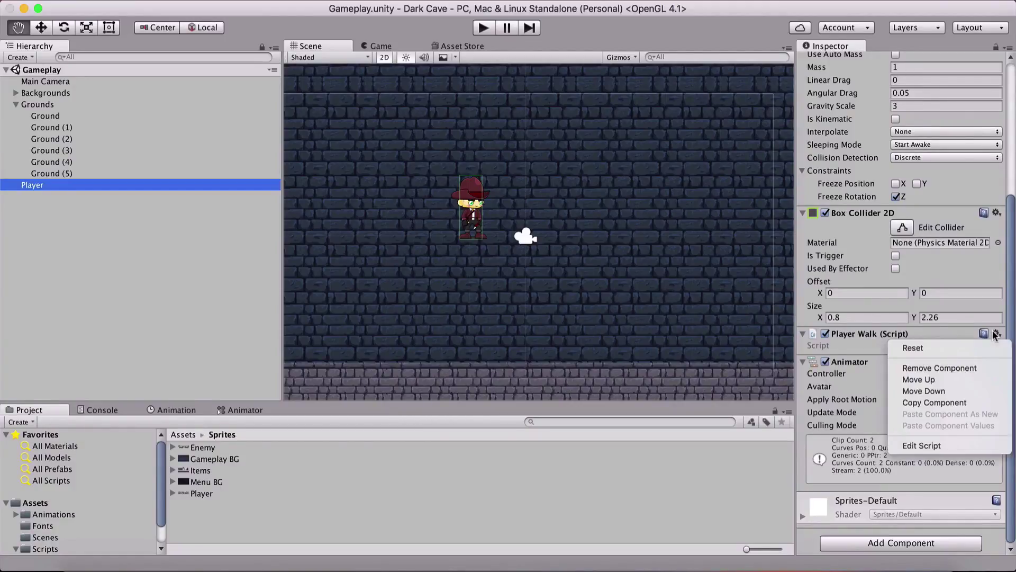
{"action": "left_click", "coordinate": [927, 392]}
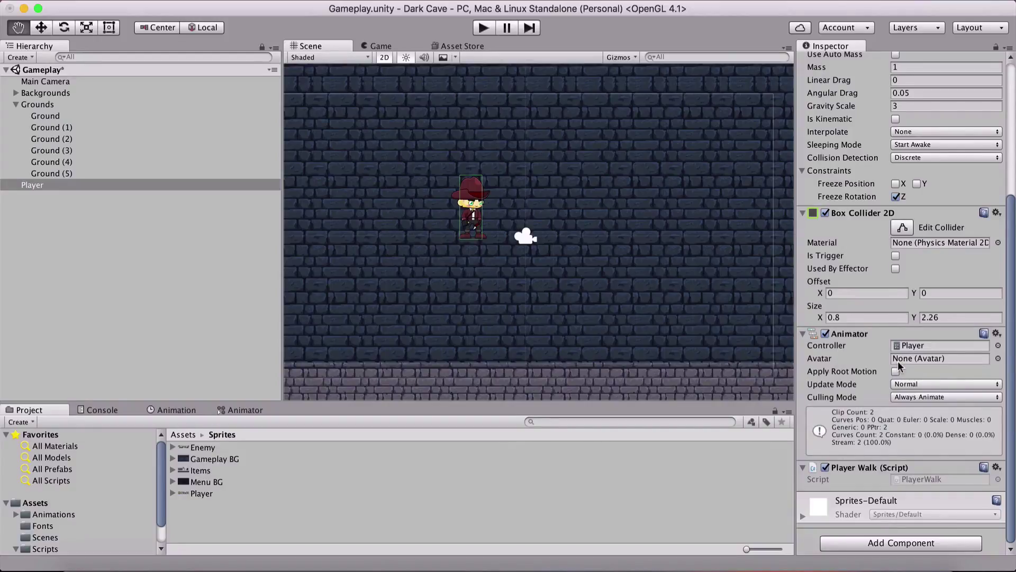
{"action": "scroll", "coordinate": [862, 184], "scroll_direction": "up", "scroll_amount": 3}
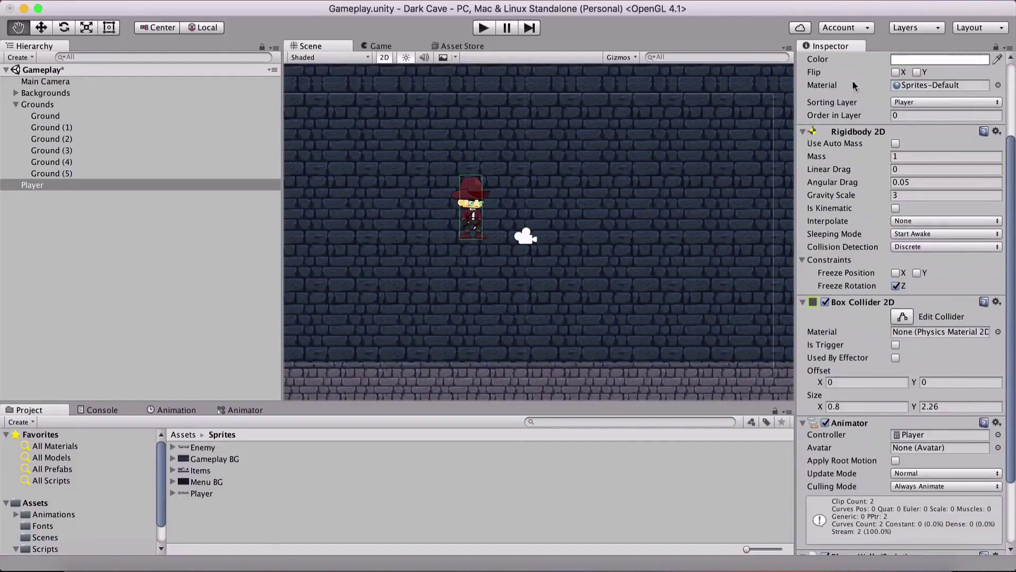
{"action": "scroll", "coordinate": [877, 248], "scroll_direction": "down", "scroll_amount": 2}
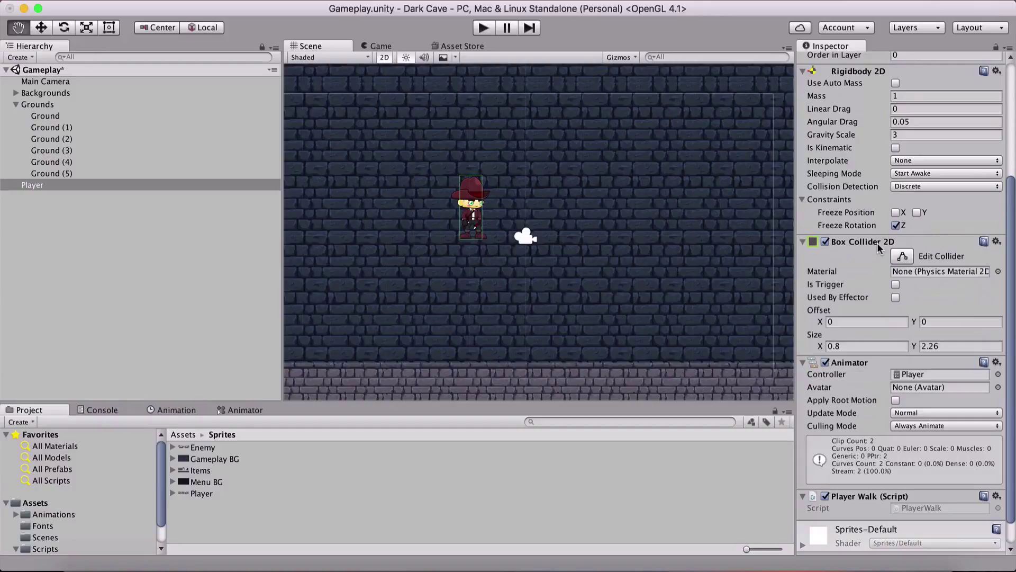
{"action": "scroll", "coordinate": [858, 374], "scroll_direction": "down", "scroll_amount": 1}
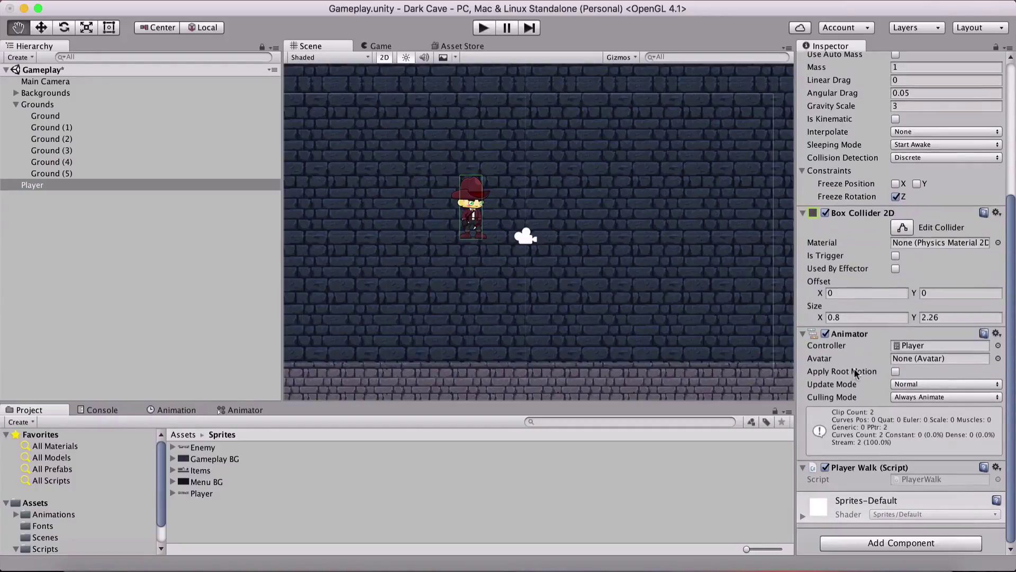
Step: Open PlayerWalk and declare 'private Animator anim;' below the myBody field
{"action": "double_click", "coordinate": [932, 480]}
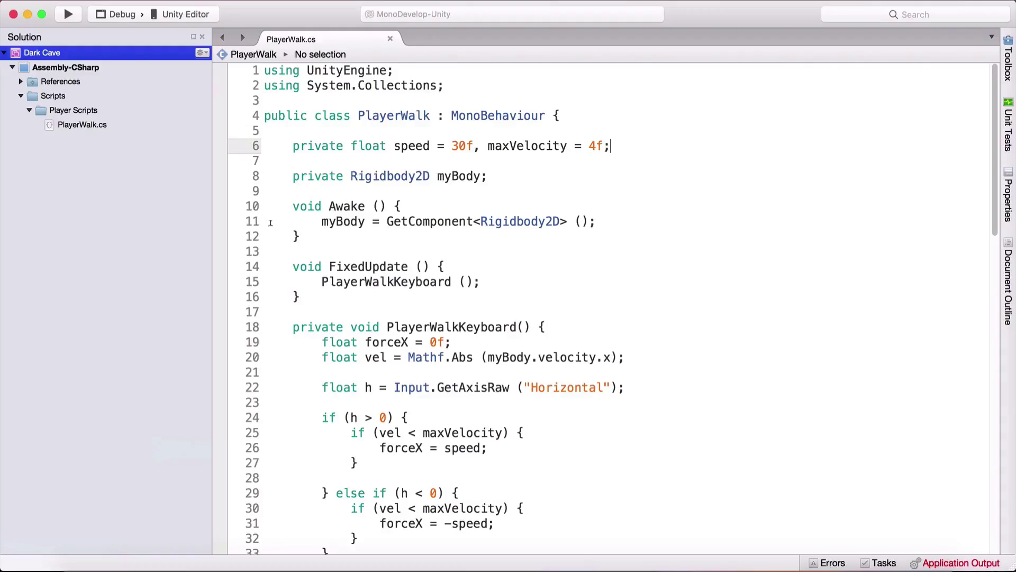
{"action": "left_click", "coordinate": [515, 176]}
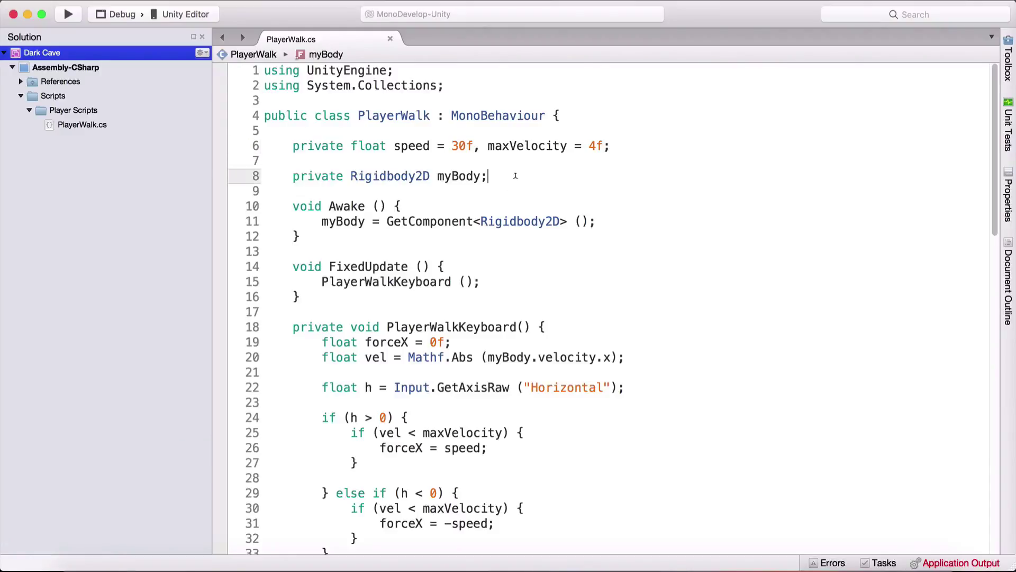
{"action": "key", "text": "Return"}
{"action": "type", "text": "priv"}
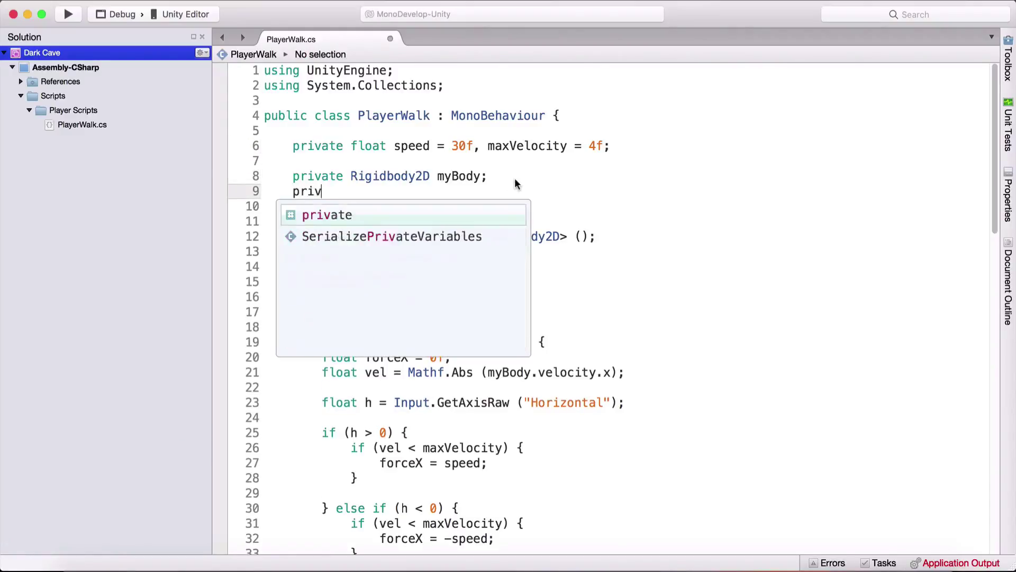
{"action": "type", "text": "ate Animation"}
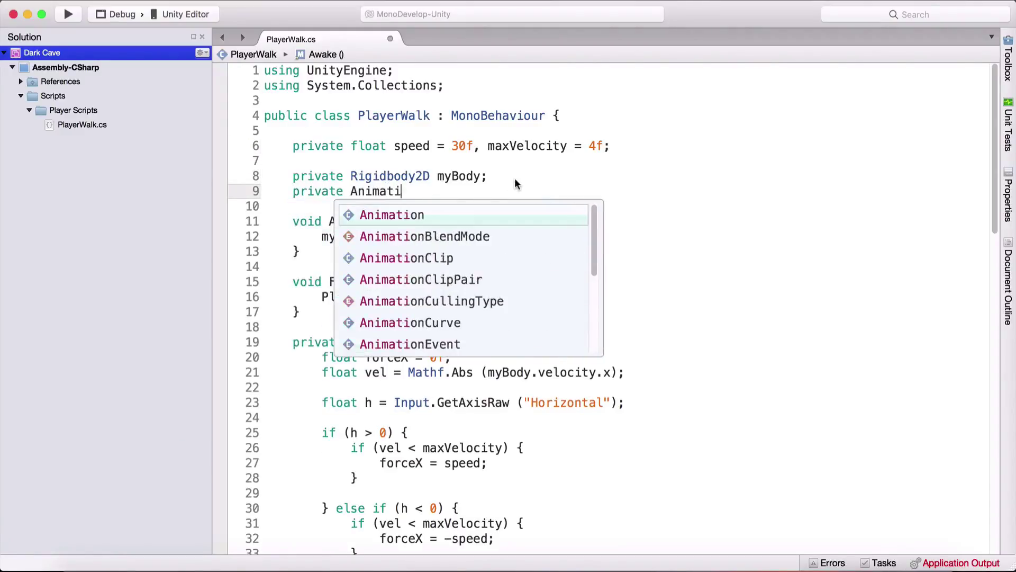
{"action": "key", "text": "BackSpace"}
{"action": "key", "text": "BackSpace"}
{"action": "key", "text": "BackSpace"}
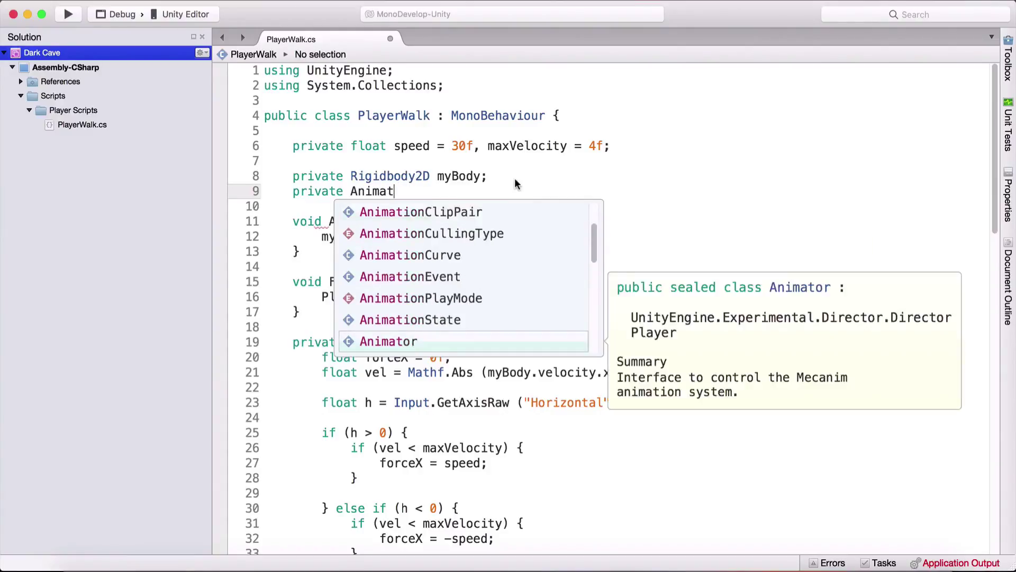
{"action": "type", "text": "or "}
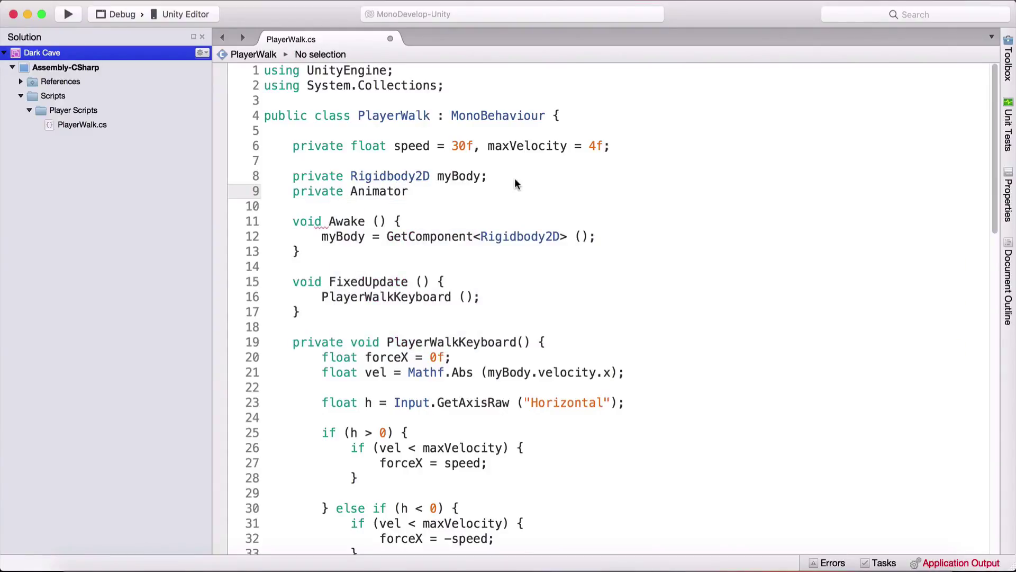
{"action": "type", "text": "anim;"}
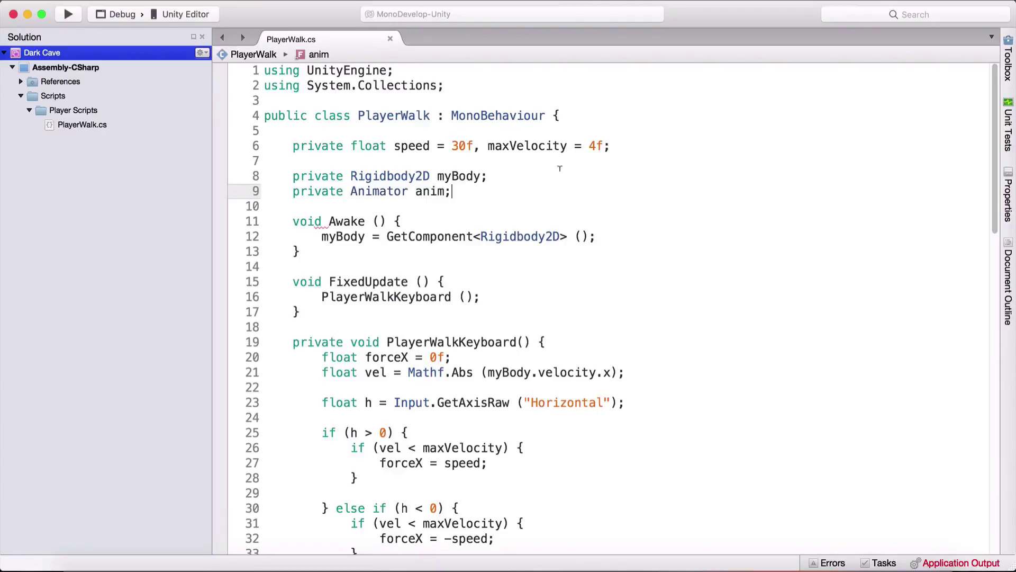
Step: In Awake, add 'anim = GetComponent<Animator> ();' and save the script
{"action": "left_click", "coordinate": [605, 233]}
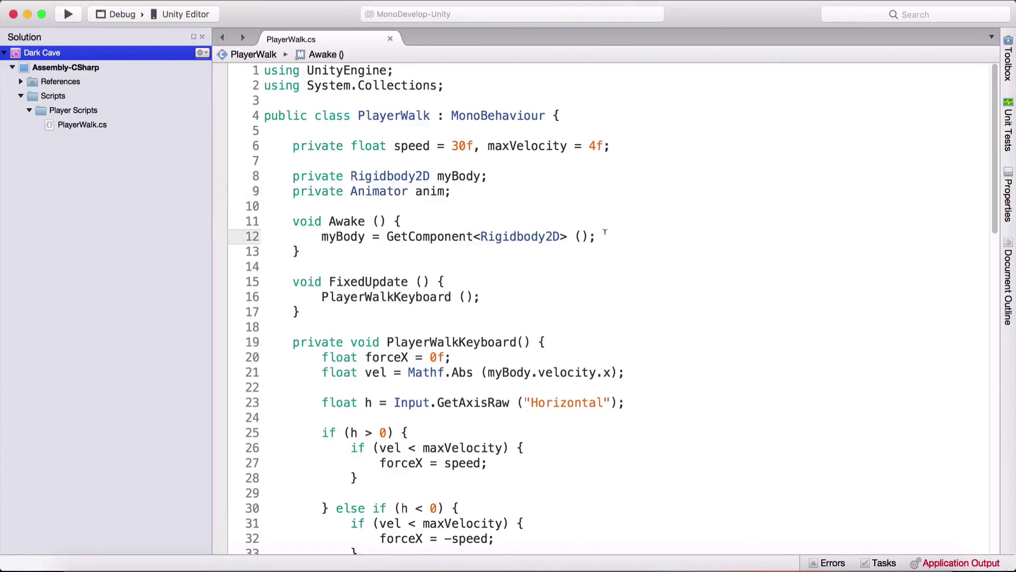
{"action": "left_click", "coordinate": [229, 567]}
{"action": "key", "text": "Return"}
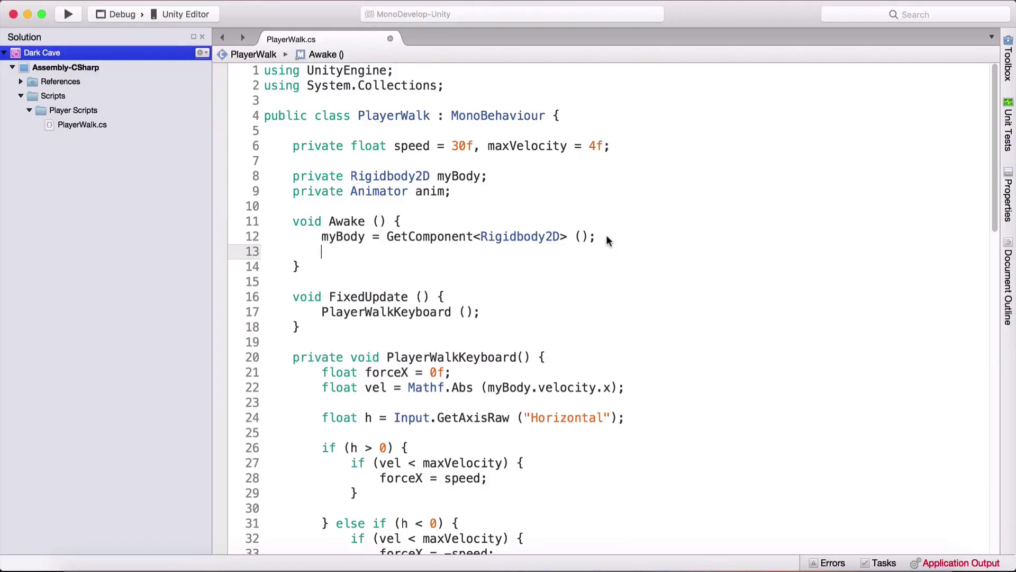
{"action": "type", "text": "anim = GetComponent"}
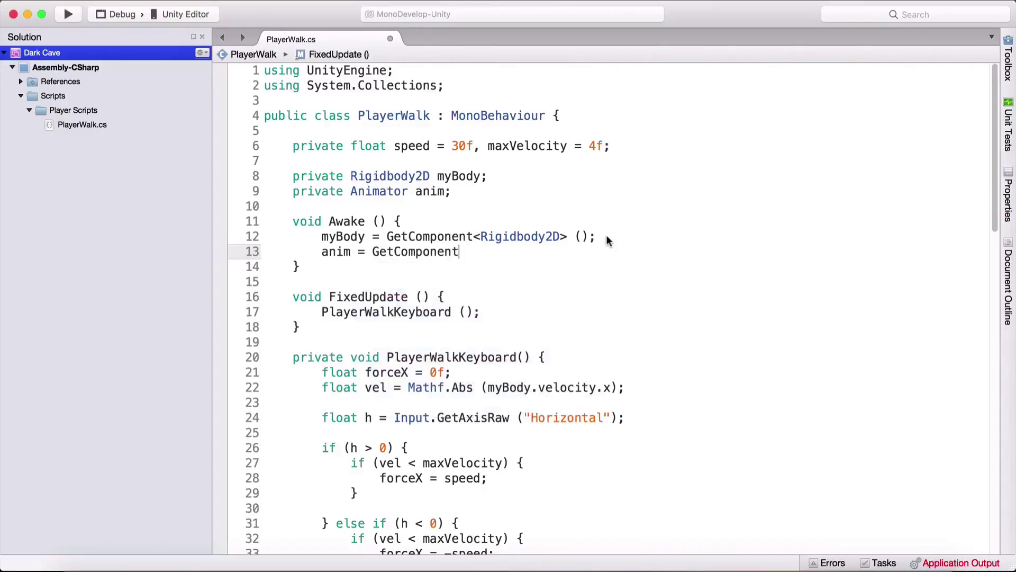
{"action": "type", "text": "<Anim"}
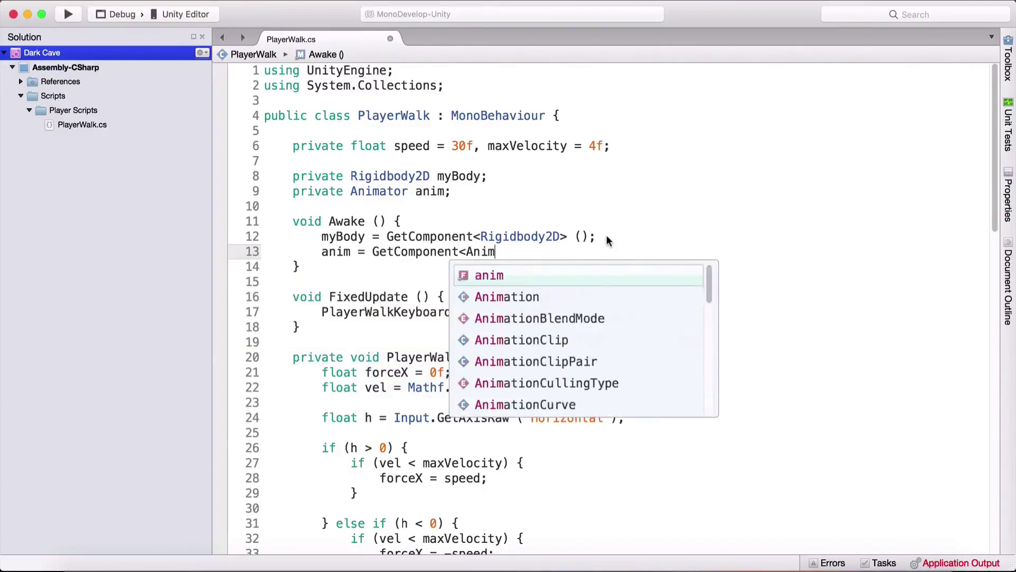
{"action": "type", "text": "ator> ()"}
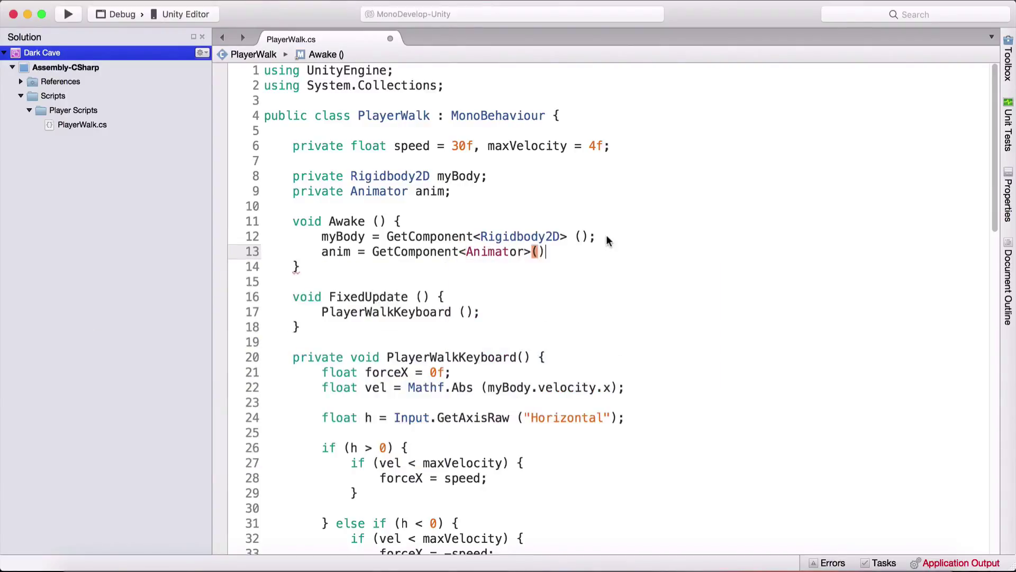
{"action": "type", "text": ";"}
{"action": "key", "text": "super+s"}
{"action": "key", "text": "Down"}
{"action": "key", "text": "Down"}
{"action": "key", "text": "Down"}
{"action": "key", "text": "Down"}
{"action": "scroll", "coordinate": [526, 253], "scroll_direction": "down", "scroll_amount": 5}
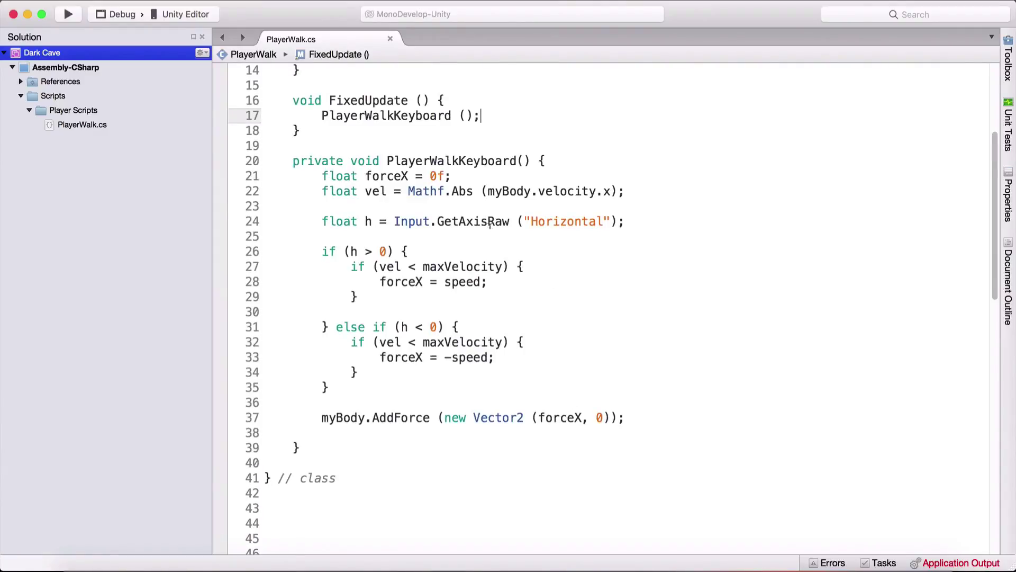
Step: Add anim.SetBool ("Walk", true); inside the rightward (h > 0) branch and save
{"action": "left_click", "coordinate": [390, 297]}
{"action": "key", "text": "Return"}
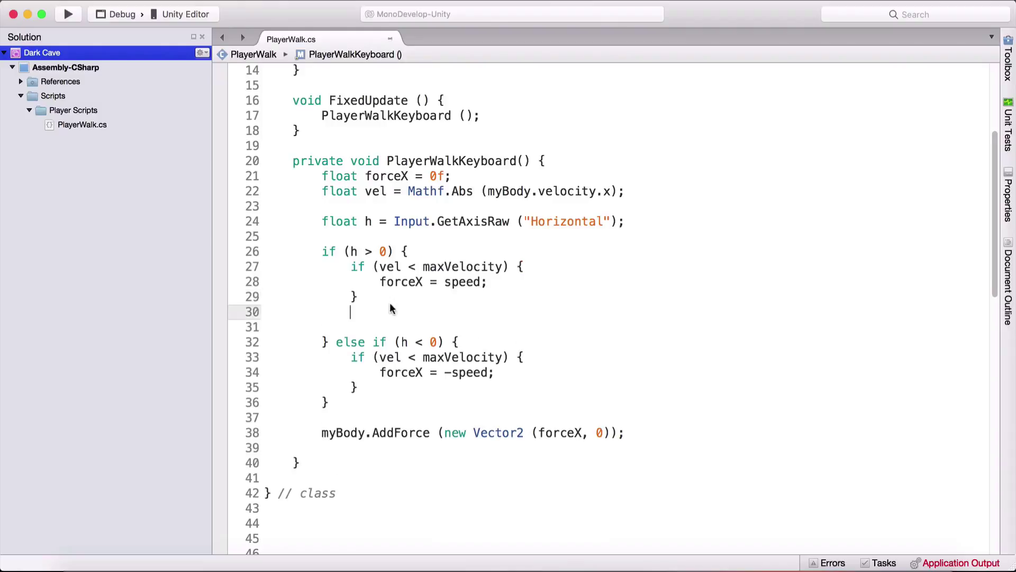
{"action": "key", "text": "Return"}
{"action": "scroll", "coordinate": [453, 288], "scroll_direction": "down", "scroll_amount": 2}
{"action": "type", "text": "ani"}
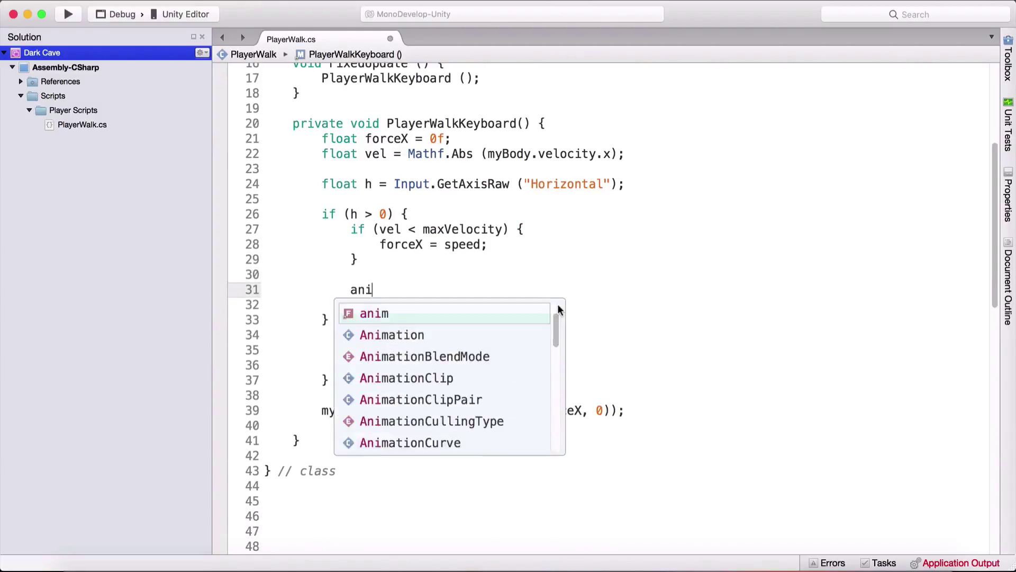
{"action": "type", "text": "m.SetBool "}
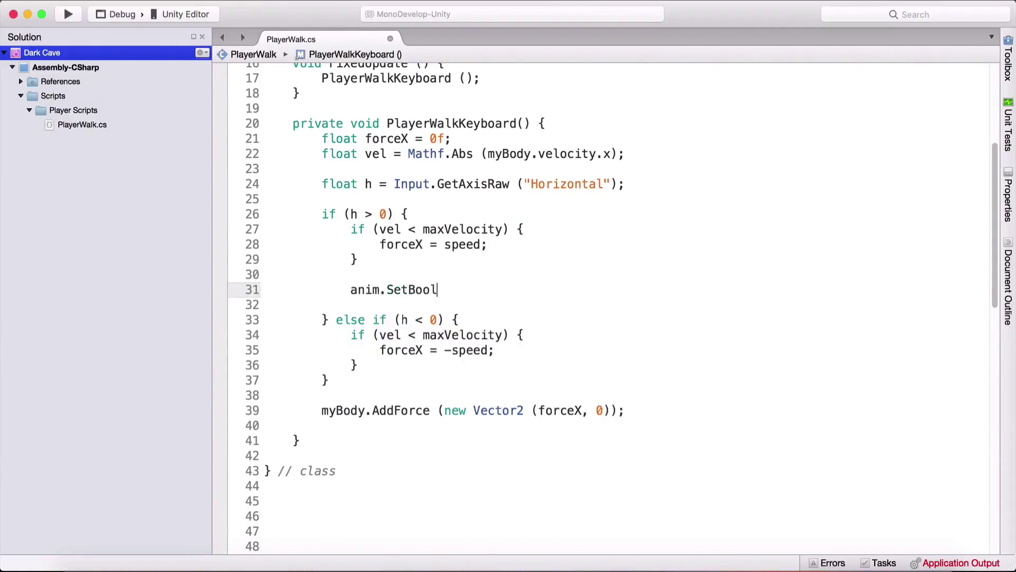
{"action": "type", "text": "("}
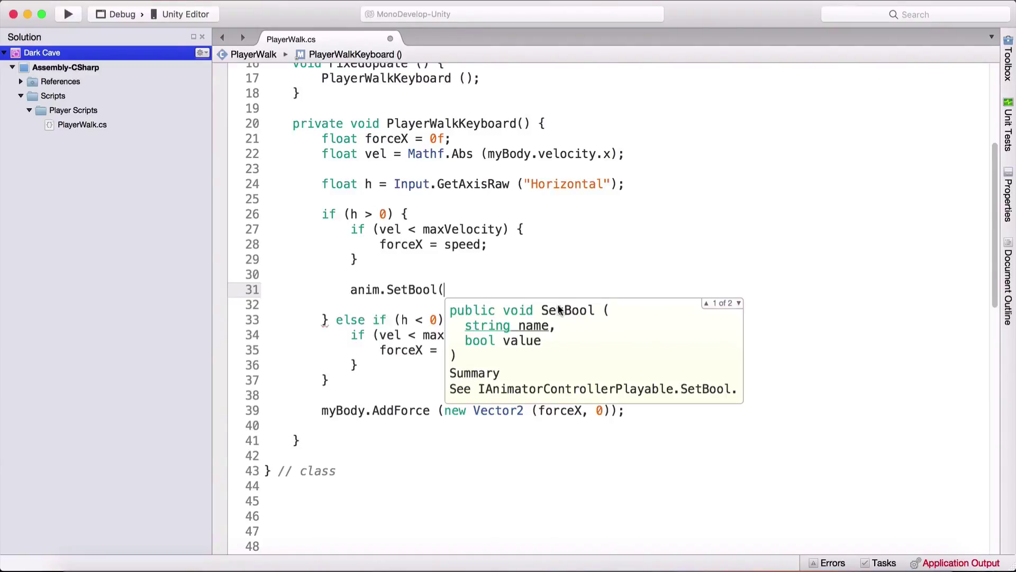
{"action": "type", "text": "\"Walk\", true);"}
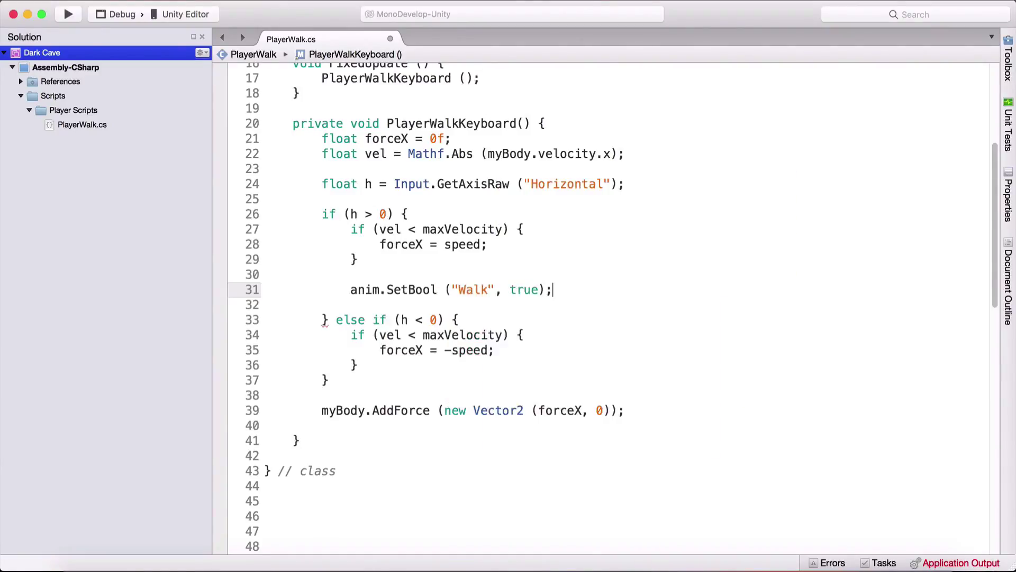
{"action": "key", "text": "super+s"}
Step: Copy the Walk SetBool line and paste it into the leftward (h < 0) branch
{"action": "key", "text": "shift+Home"}
{"action": "key", "text": "super+c"}
{"action": "key", "text": "Down"}
{"action": "key", "text": "Down"}
{"action": "key", "text": "Down"}
{"action": "key", "text": "Down"}
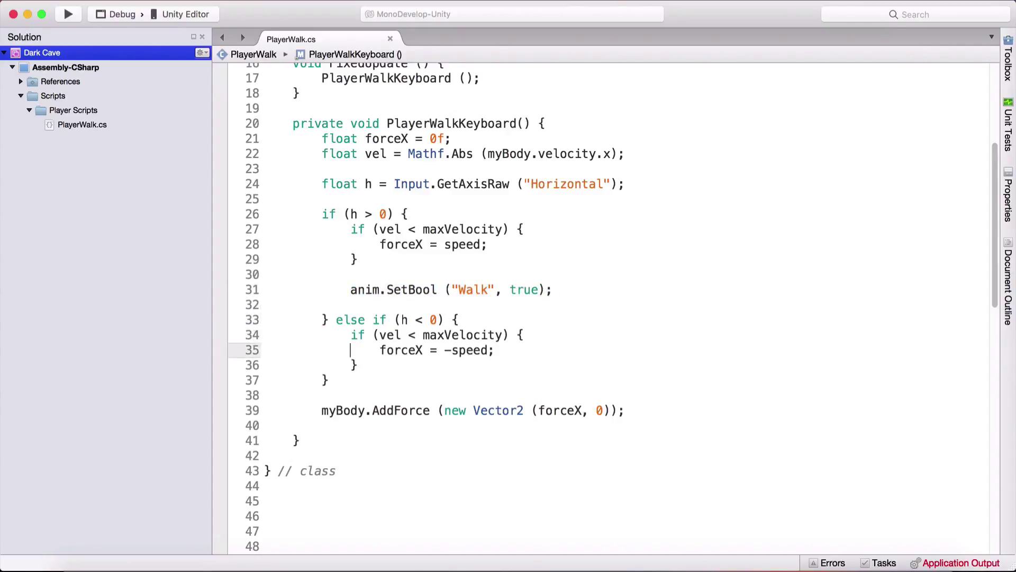
{"action": "key", "text": "Down"}
{"action": "key", "text": "End"}
{"action": "key", "text": "Return"}
{"action": "key", "text": "Return"}
{"action": "key", "text": "super+v"}
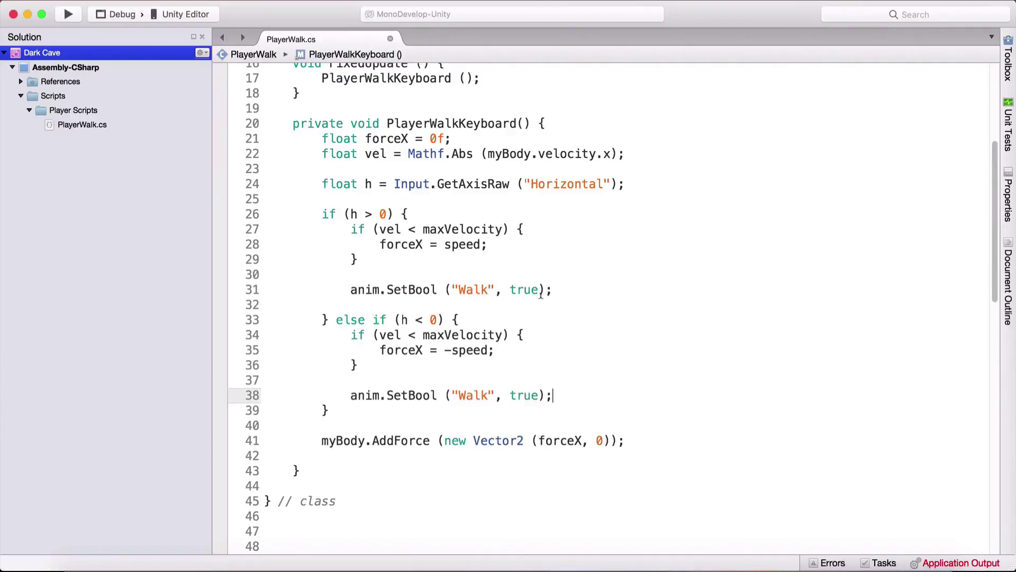
{"action": "scroll", "coordinate": [541, 297], "scroll_direction": "down", "scroll_amount": 3}
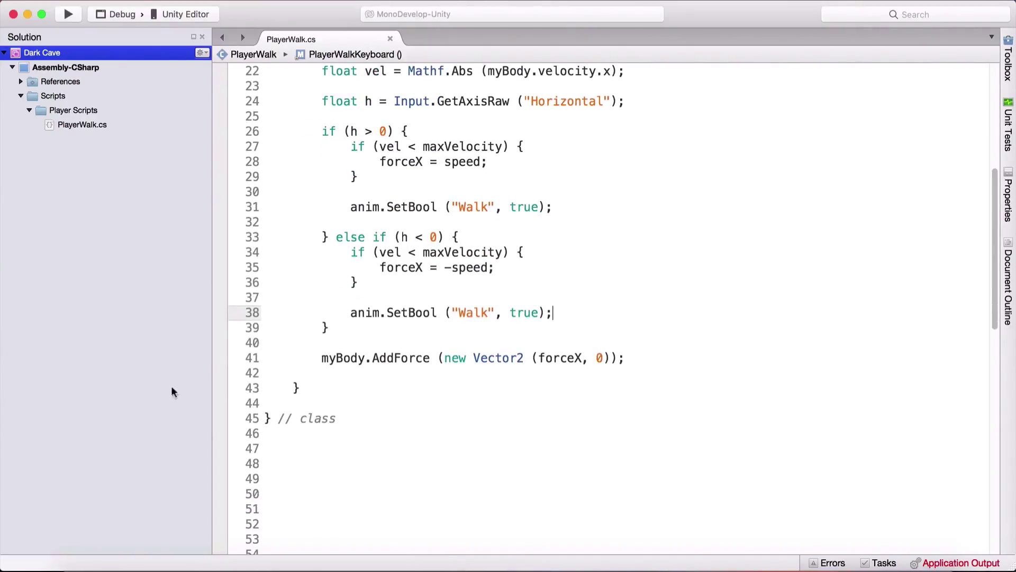
{"action": "left_click", "coordinate": [243, 567]}
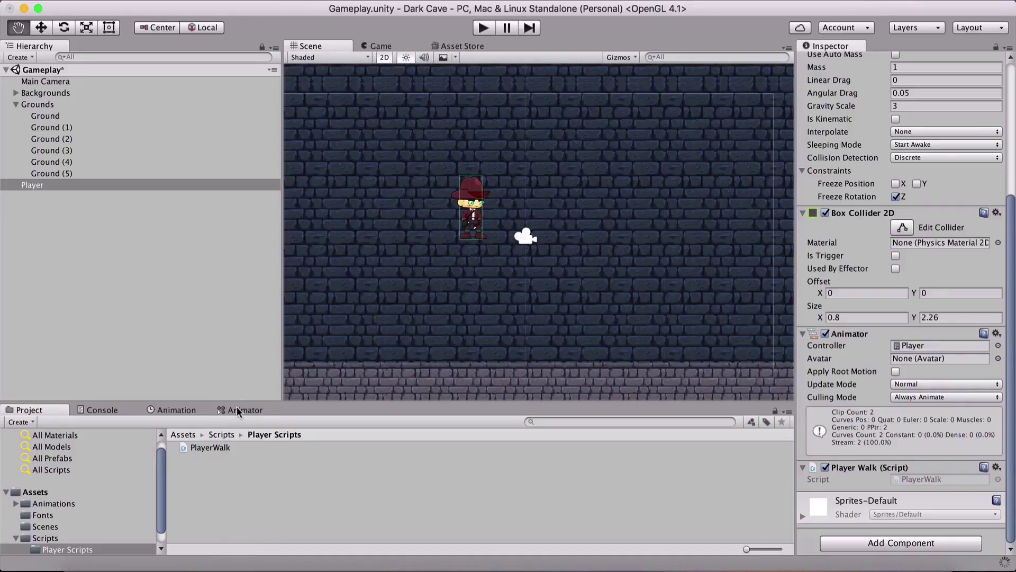
Step: Show the Player controller's state graph enlarged and compare it with the script's "Walk" string
{"action": "left_click", "coordinate": [253, 409]}
{"action": "left_click_drag", "start_coordinate": [265, 402], "coordinate": [264, 295]}
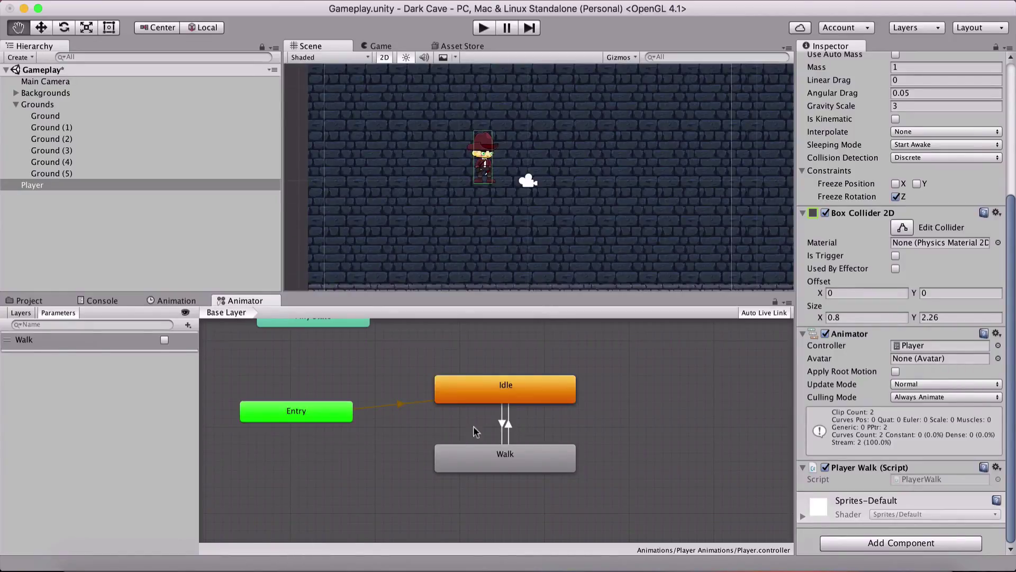
{"action": "left_click", "coordinate": [496, 566]}
{"action": "left_click_drag", "start_coordinate": [451, 206], "coordinate": [493, 206]}
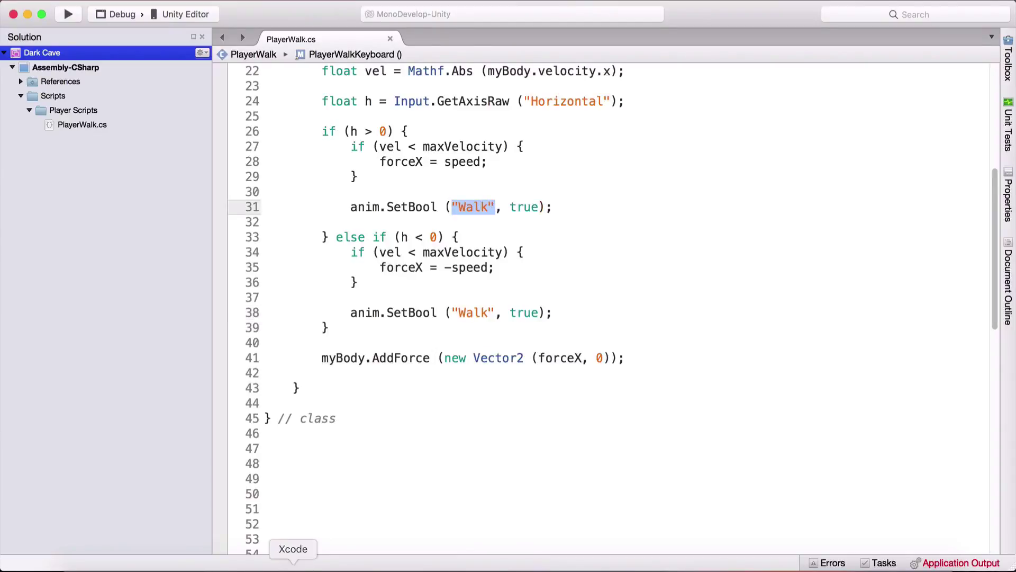
{"action": "left_click", "coordinate": [243, 564]}
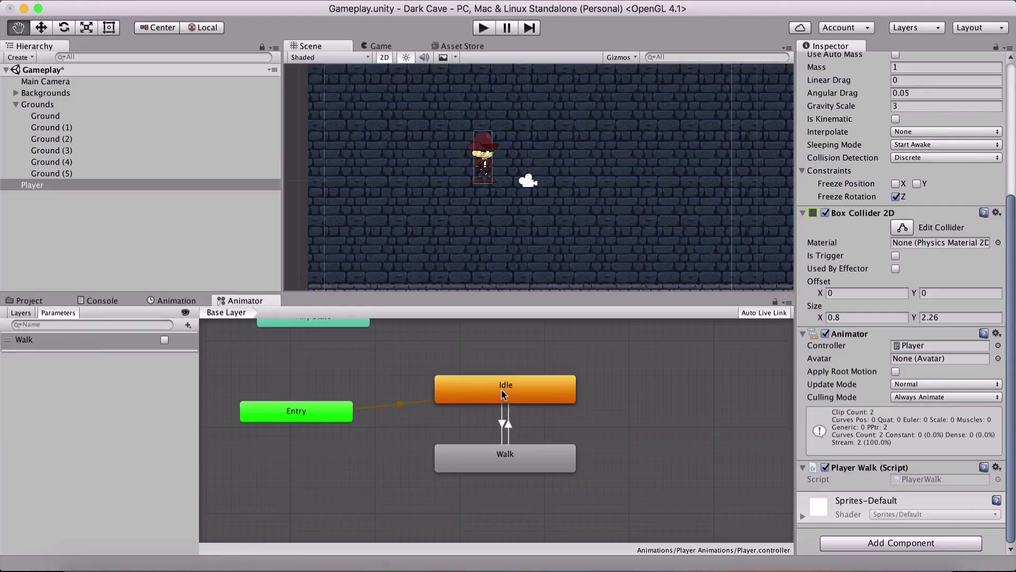
Step: Confirm the Idle→Walk transition's condition is Walk set to true
{"action": "left_click", "coordinate": [504, 396]}
{"action": "left_click", "coordinate": [503, 451]}
{"action": "left_click", "coordinate": [499, 431]}
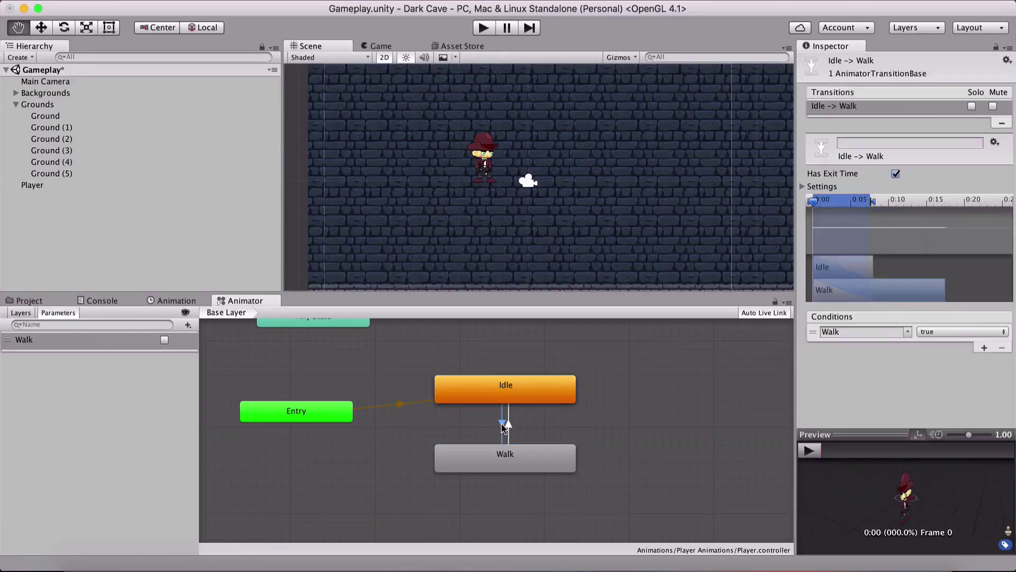
{"action": "left_click", "coordinate": [804, 331]}
{"action": "left_click", "coordinate": [951, 331]}
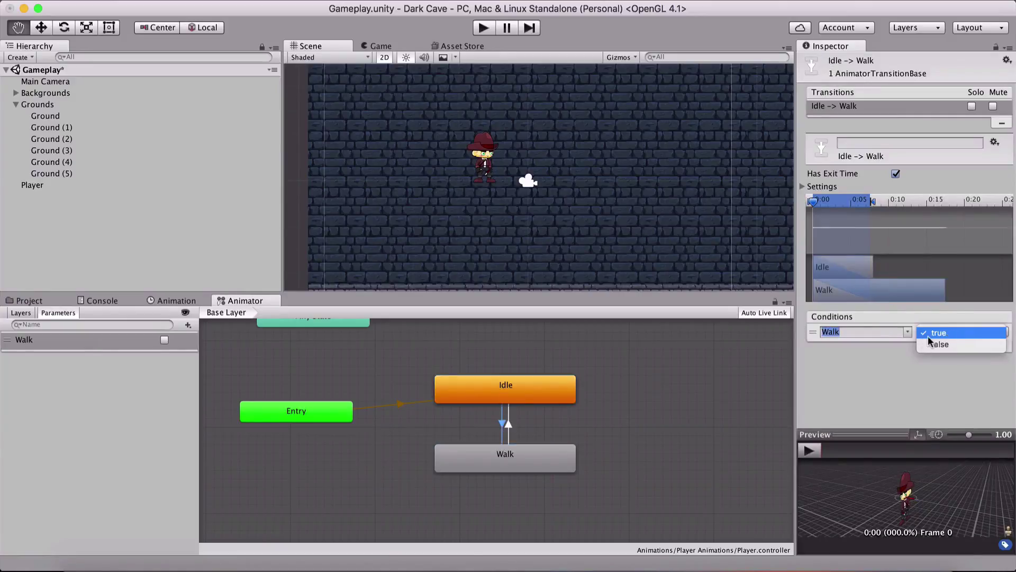
{"action": "left_click", "coordinate": [928, 333]}
{"action": "left_click", "coordinate": [488, 564]}
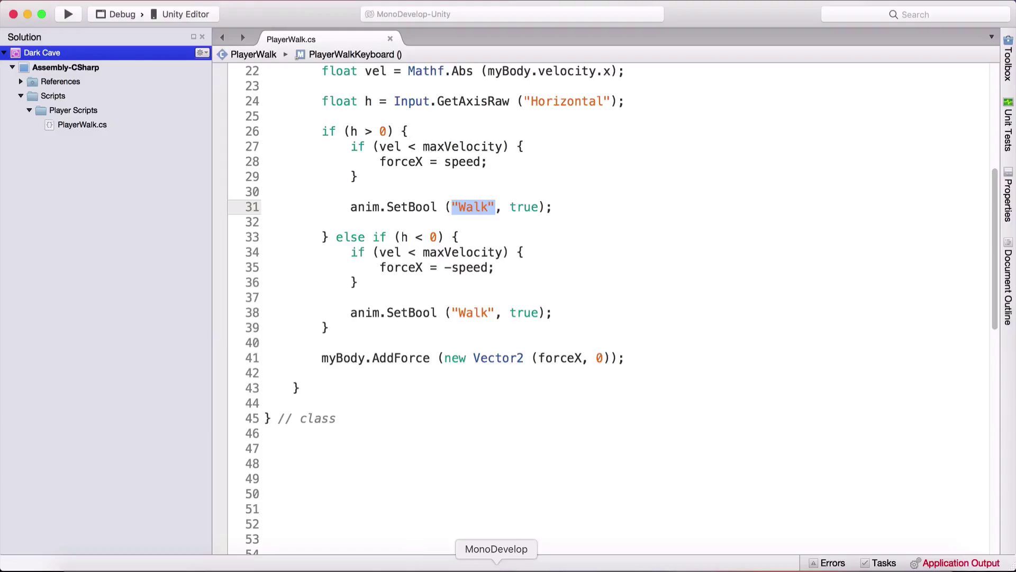
{"action": "left_click_drag", "start_coordinate": [510, 207], "coordinate": [556, 205]}
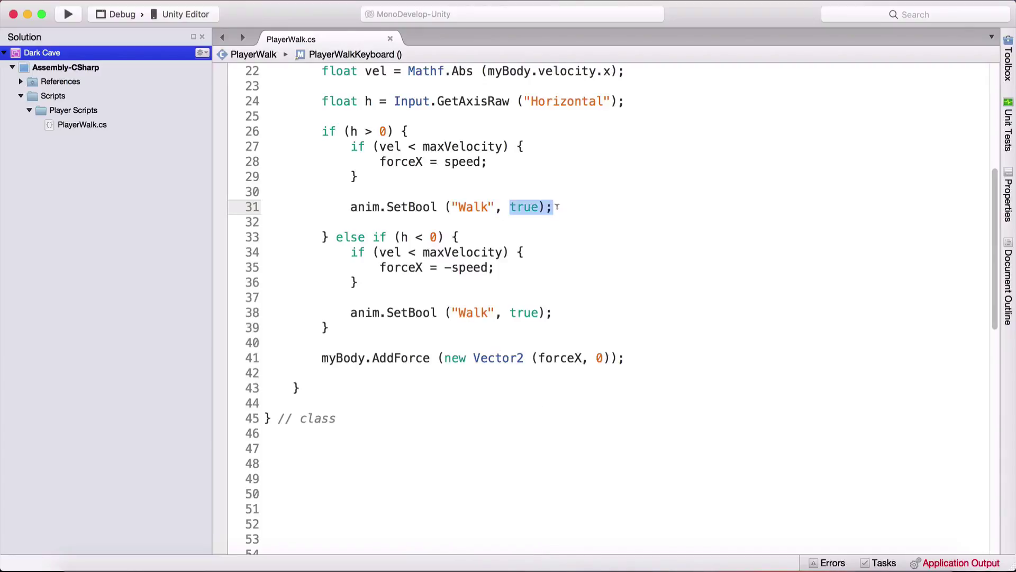
{"action": "left_click_drag", "start_coordinate": [357, 312], "coordinate": [604, 308]}
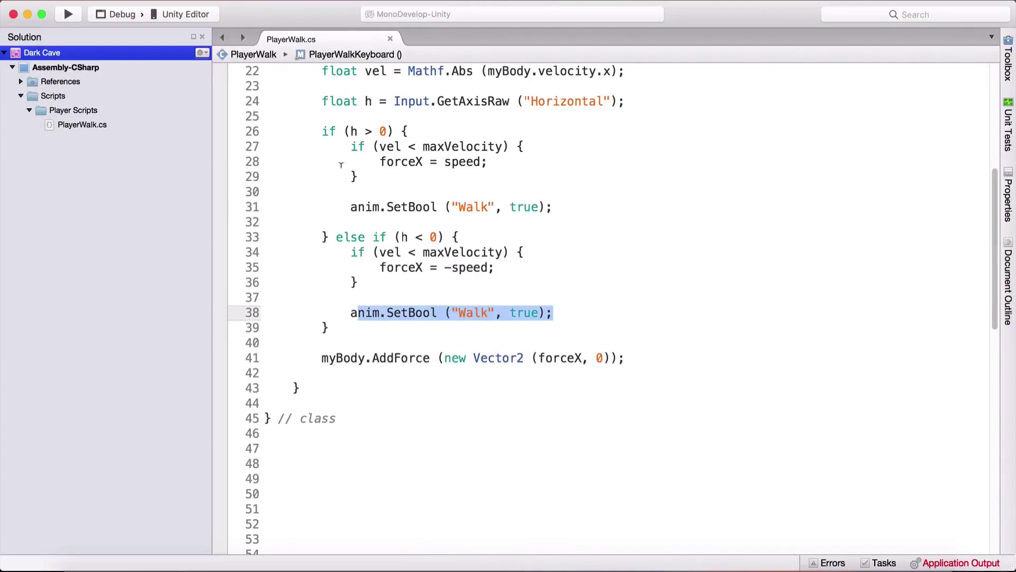
{"action": "left_click_drag", "start_coordinate": [318, 128], "coordinate": [436, 337]}
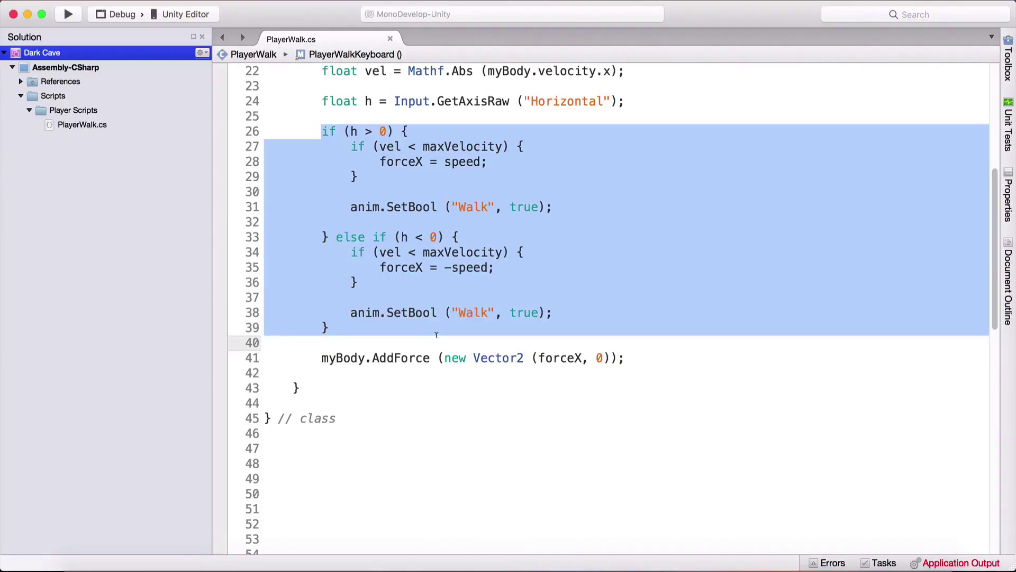
{"action": "left_click", "coordinate": [424, 323]}
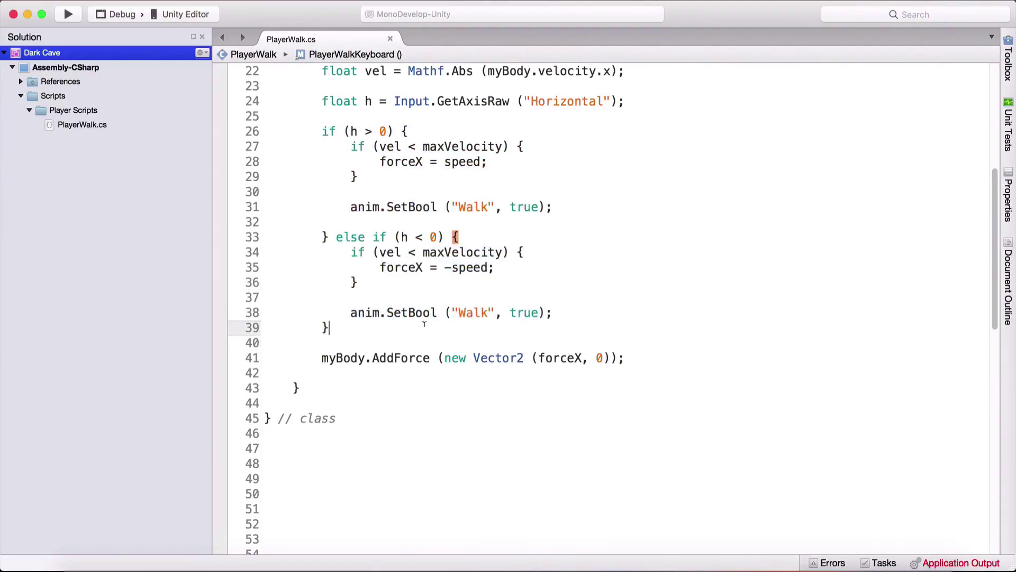
{"action": "triple_click", "coordinate": [558, 312]}
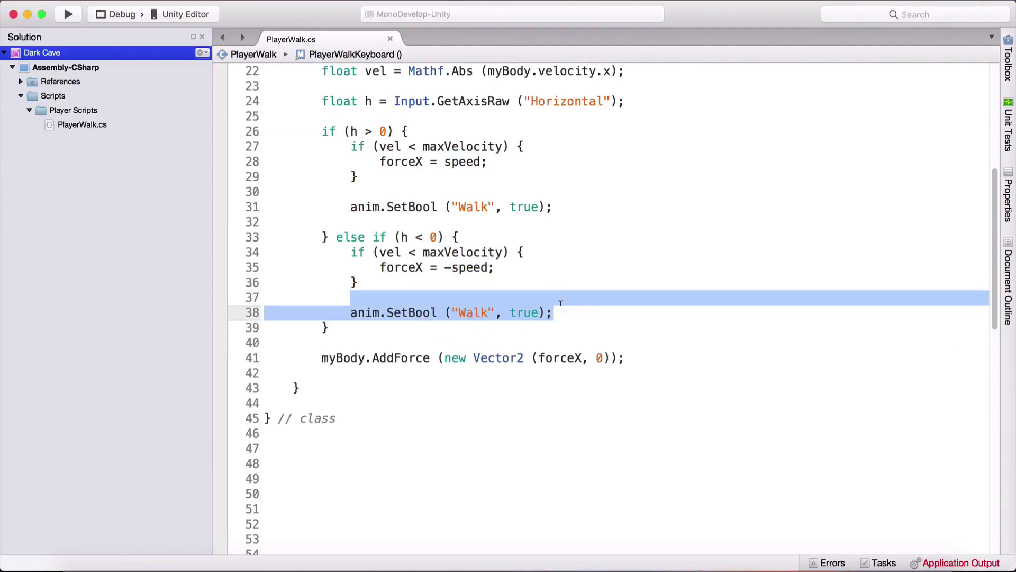
{"action": "left_click", "coordinate": [578, 310]}
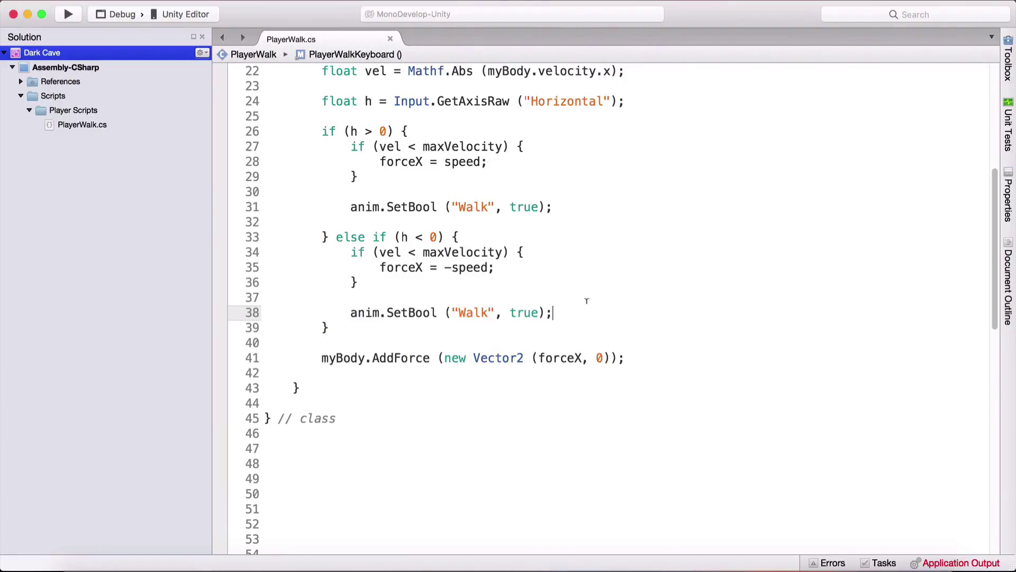
Step: Enter play mode and walk the player right and left with the arrow keys
{"action": "left_click", "coordinate": [242, 566]}
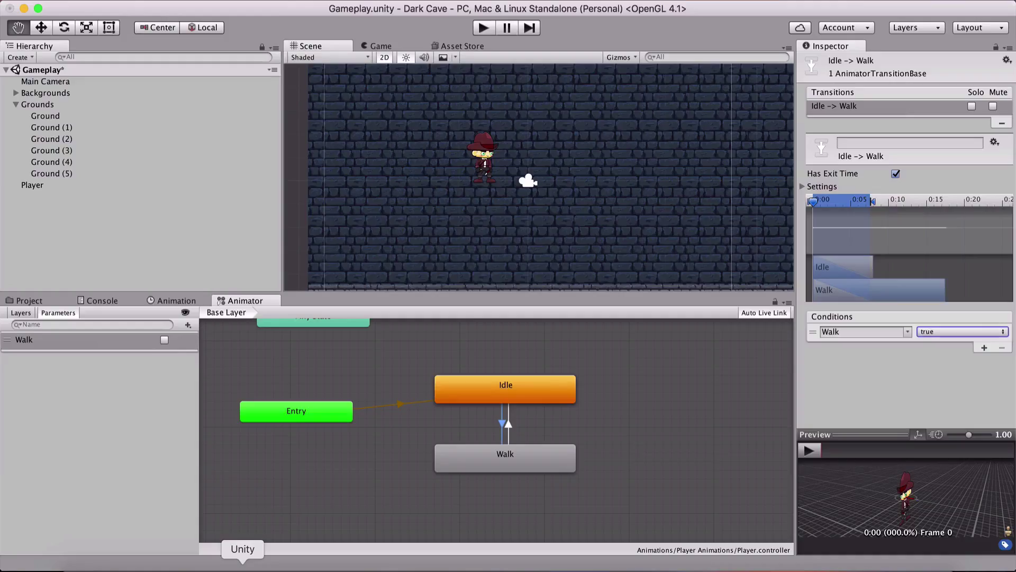
{"action": "left_click", "coordinate": [47, 300]}
{"action": "left_click", "coordinate": [483, 27]}
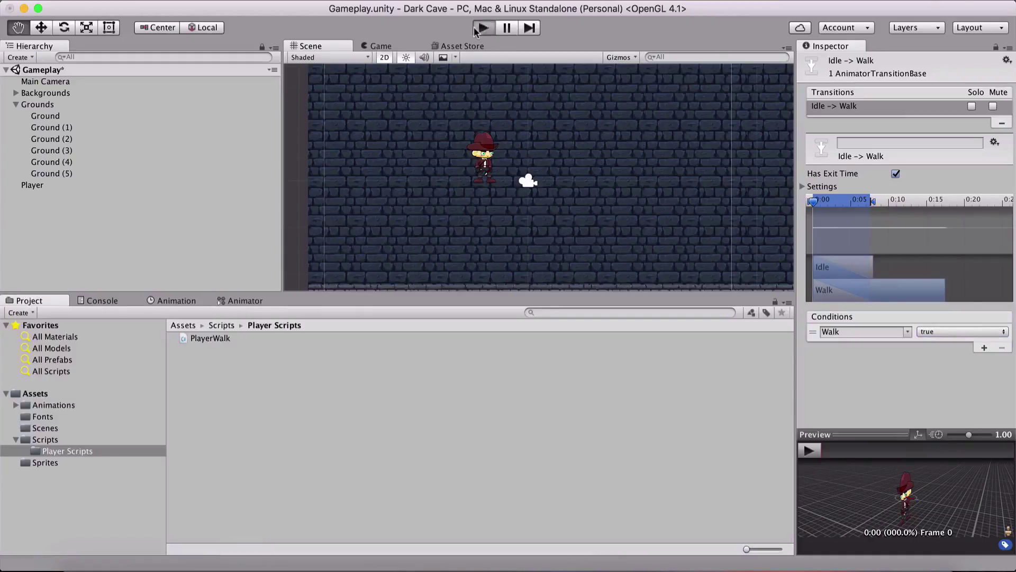
{"action": "key", "text": "Right"}
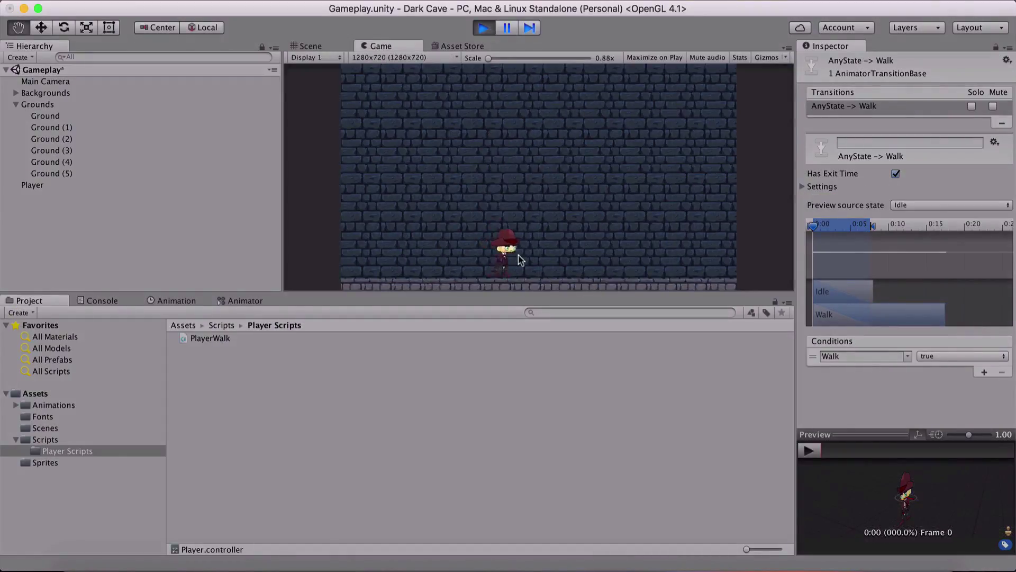
{"action": "key", "text": "Left"}
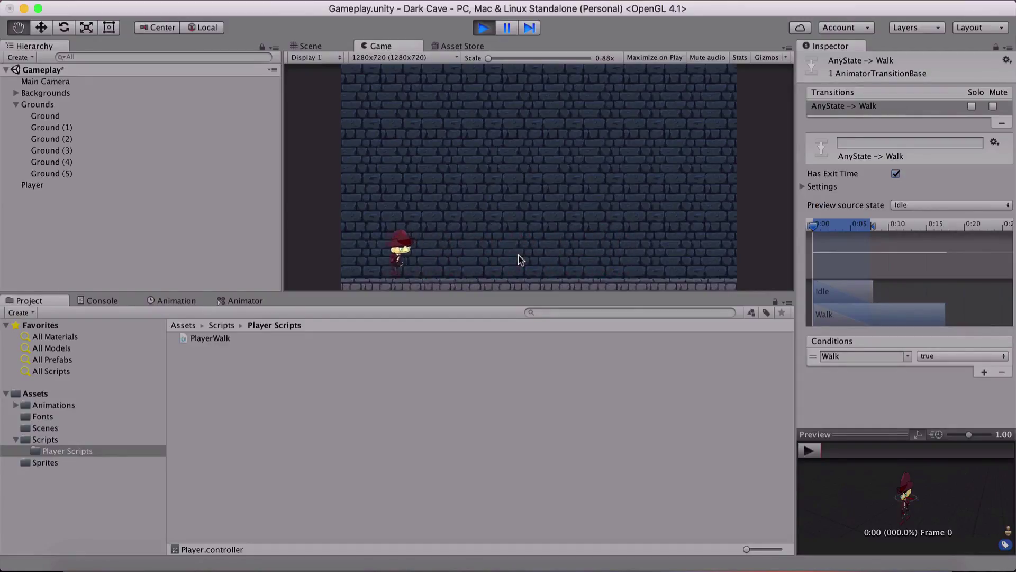
{"action": "key", "text": "Right"}
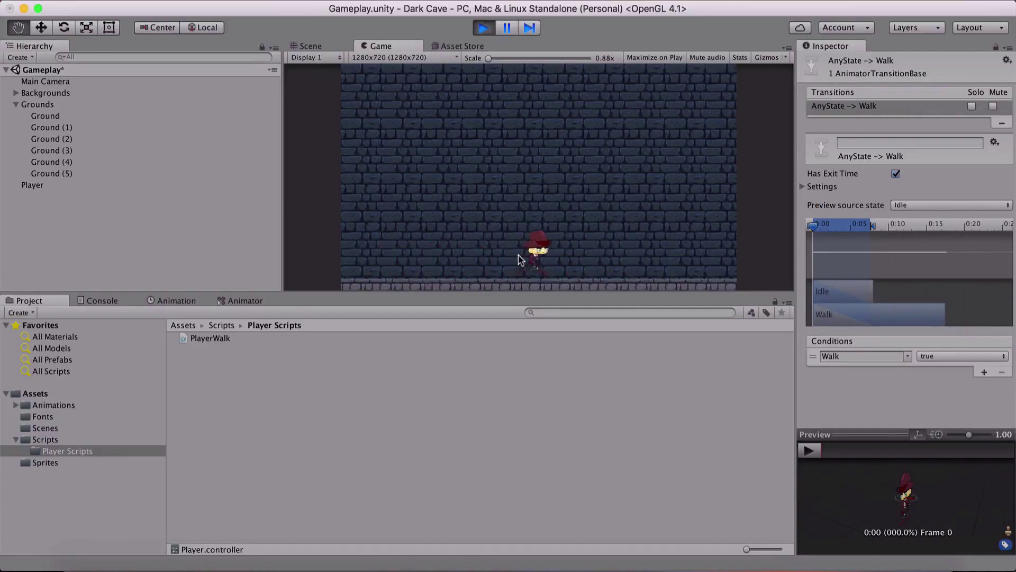
{"action": "key", "text": "Left"}
Step: Stop play mode and review the h > 0 and else-if movement branches in PlayerWalk
{"action": "left_click", "coordinate": [482, 28]}
{"action": "left_click", "coordinate": [497, 566]}
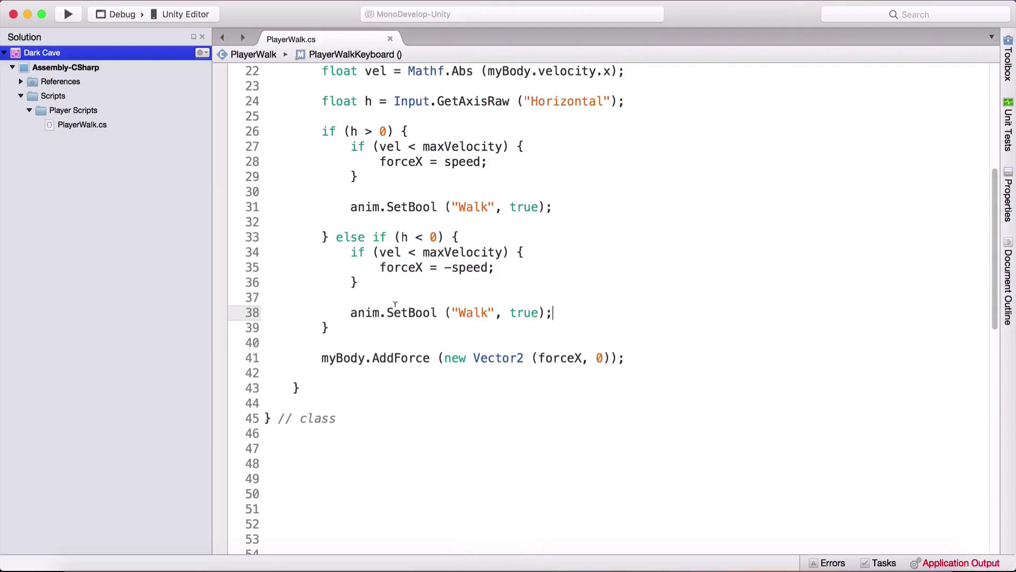
{"action": "left_click_drag", "start_coordinate": [358, 313], "coordinate": [568, 306]}
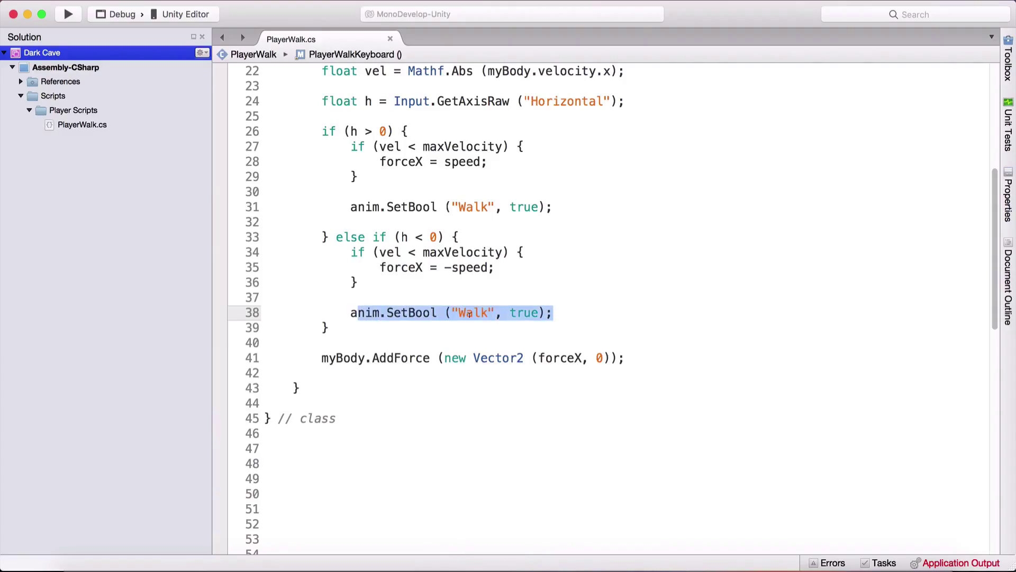
{"action": "left_click", "coordinate": [452, 313]}
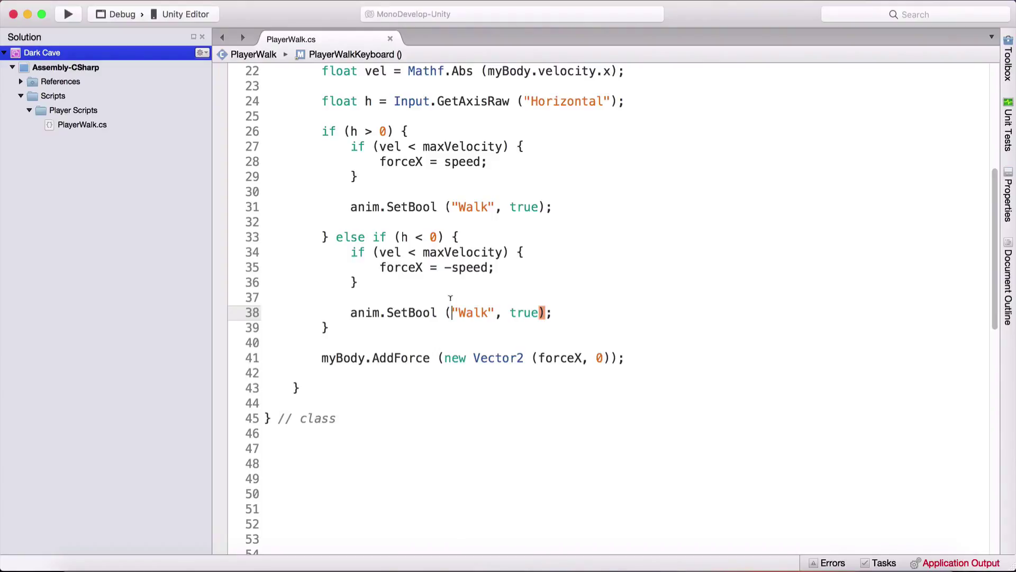
{"action": "left_click_drag", "start_coordinate": [322, 130], "coordinate": [408, 129]}
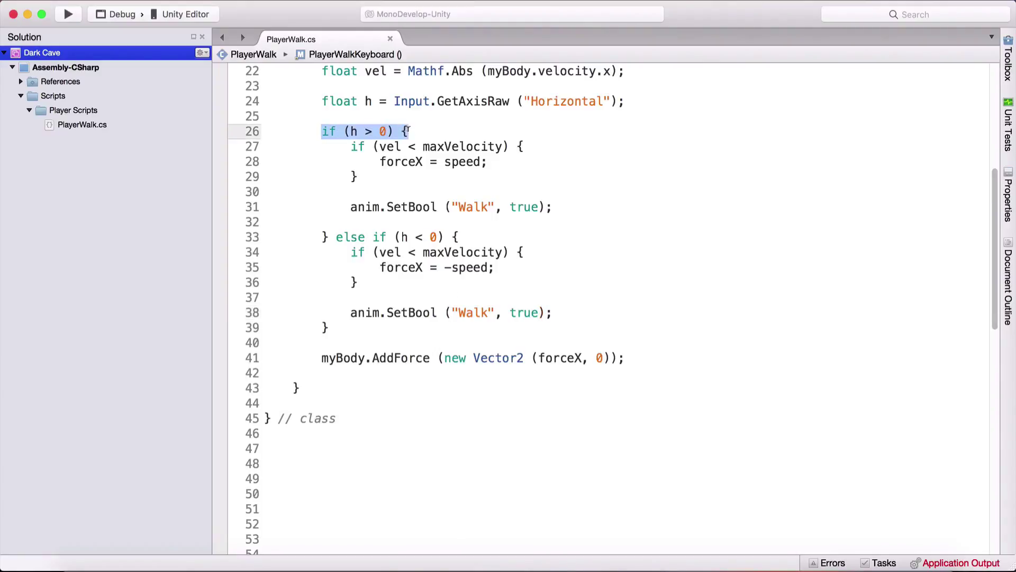
{"action": "left_click_drag", "start_coordinate": [337, 236], "coordinate": [451, 238]}
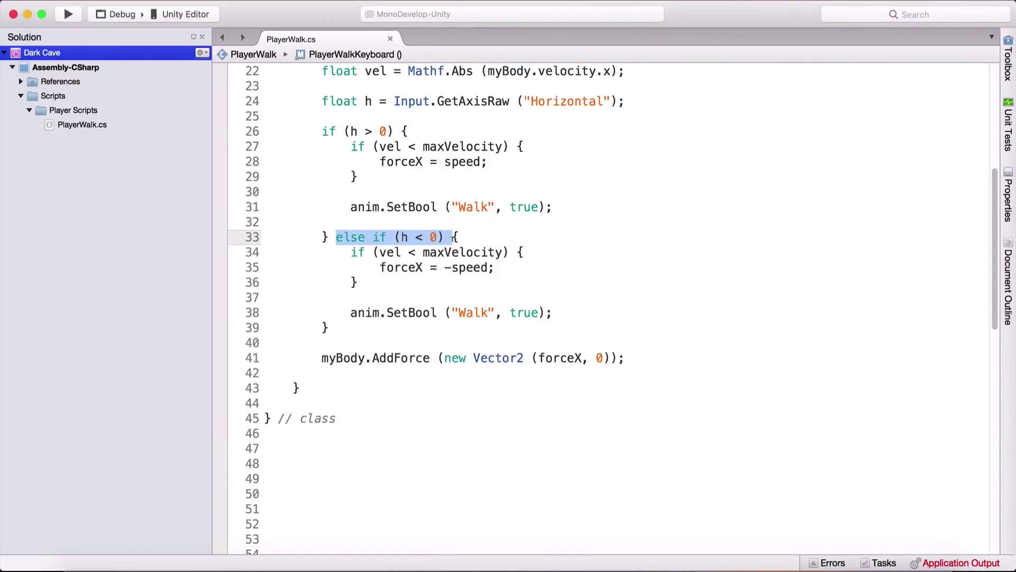
{"action": "left_click_drag", "start_coordinate": [365, 130], "coordinate": [450, 313]}
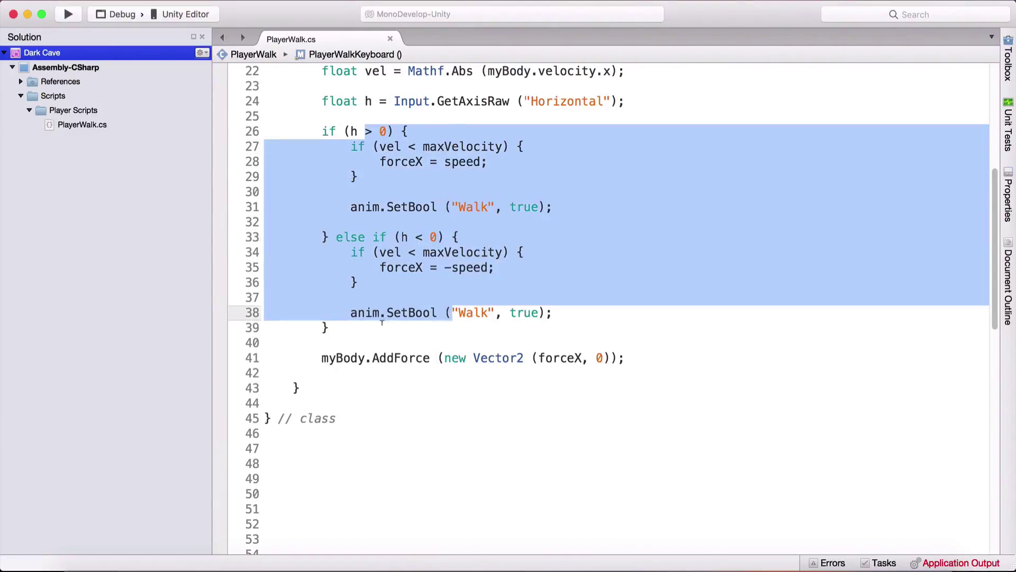
Step: Add an empty else block after the else-if movement branch
{"action": "left_click", "coordinate": [383, 323]}
{"action": "type", "text": "else Ping{"}
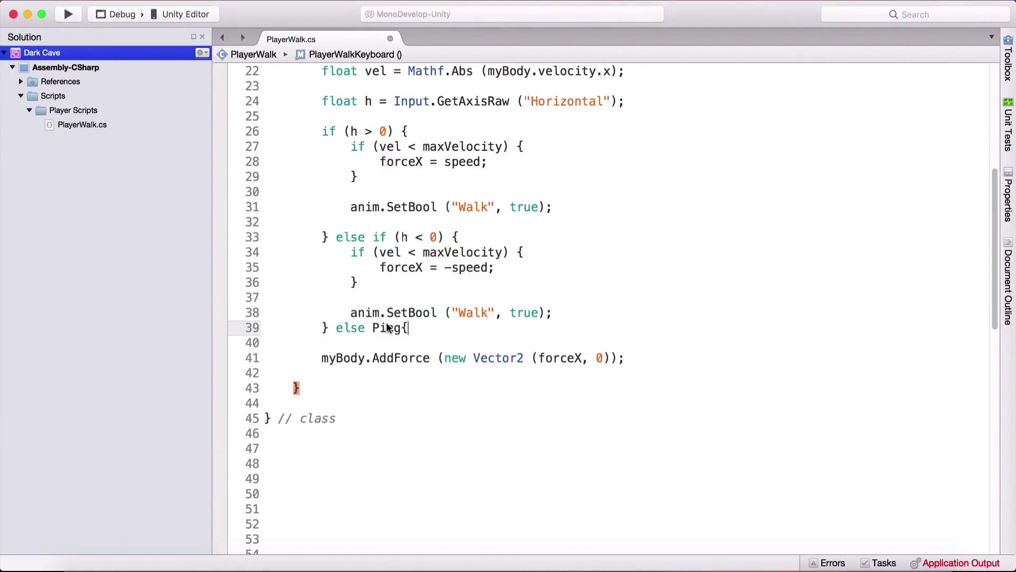
{"action": "key", "text": "BackSpace"}
{"action": "key", "text": "BackSpace"}
{"action": "key", "text": "BackSpace"}
{"action": "key", "text": "BackSpace"}
{"action": "key", "text": "BackSpace"}
{"action": "type", "text": "{"}
{"action": "key", "text": "Return"}
{"action": "type", "text": "}"}
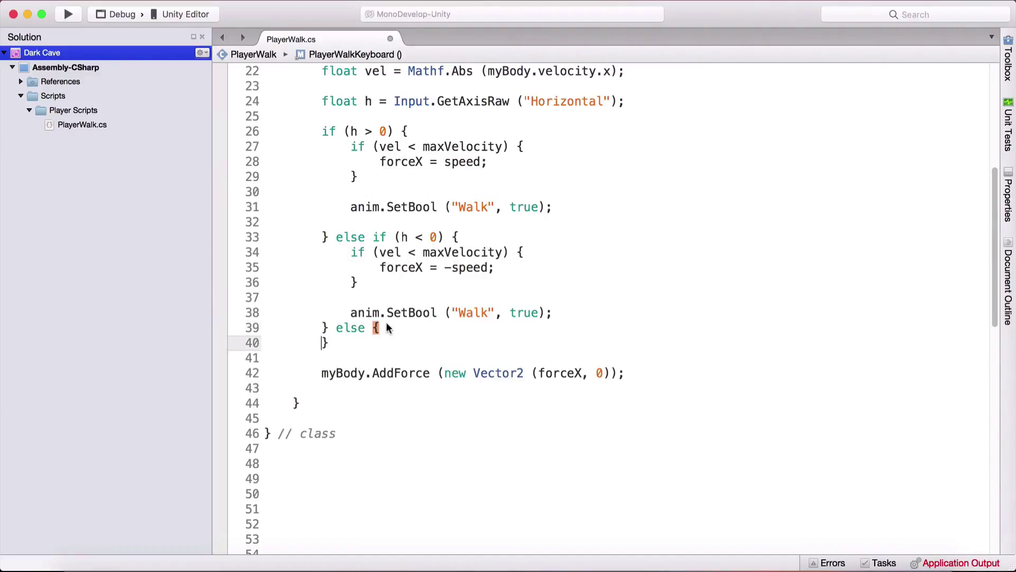
{"action": "key", "text": "Return"}
{"action": "key", "text": "Up"}
{"action": "key", "text": "Up"}
{"action": "key", "text": "Return"}
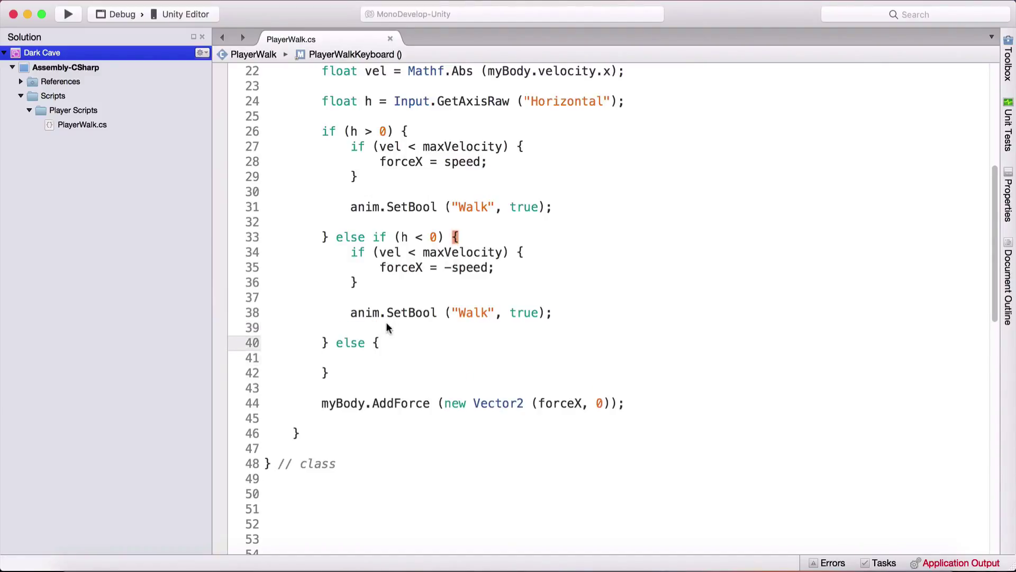
{"action": "left_click_drag", "start_coordinate": [353, 131], "coordinate": [390, 131]}
{"action": "left_click", "coordinate": [350, 222]}
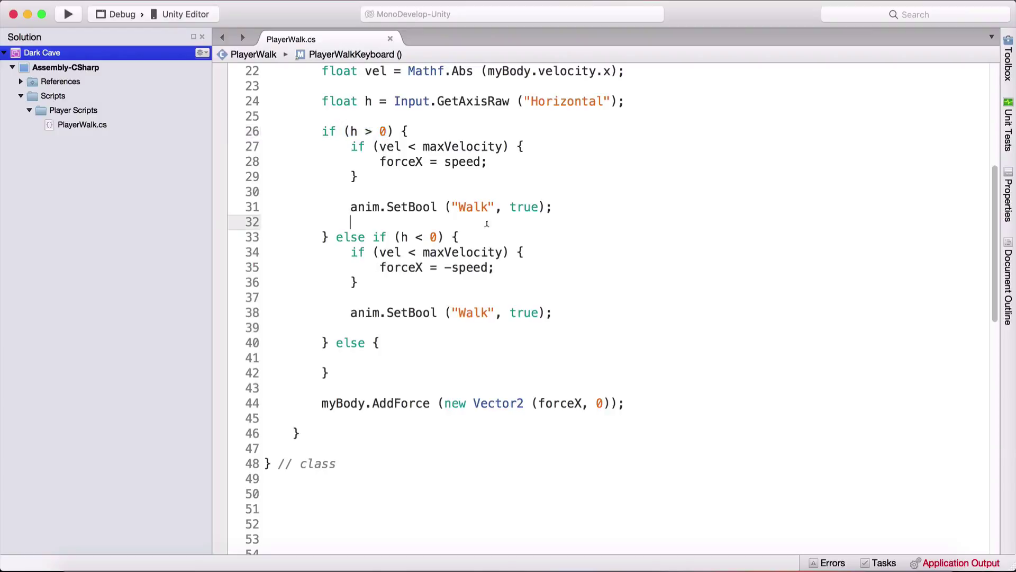
{"action": "left_click_drag", "start_coordinate": [350, 222], "coordinate": [487, 237]}
Step: Put anim.SetBool ("Walk", false); inside the else block and save
{"action": "left_click", "coordinate": [378, 356]}
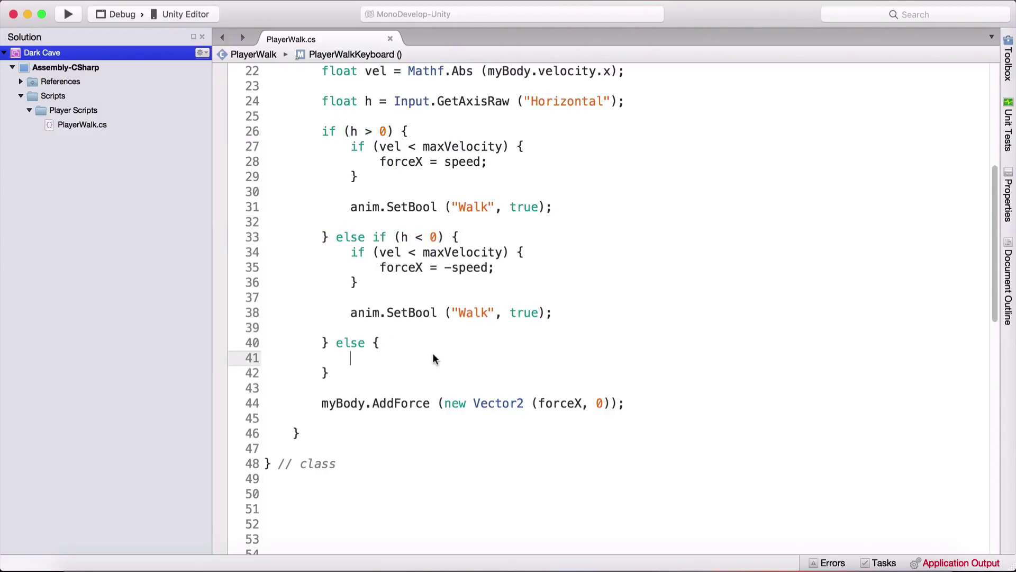
{"action": "left_click_drag", "start_coordinate": [351, 312], "coordinate": [553, 312]}
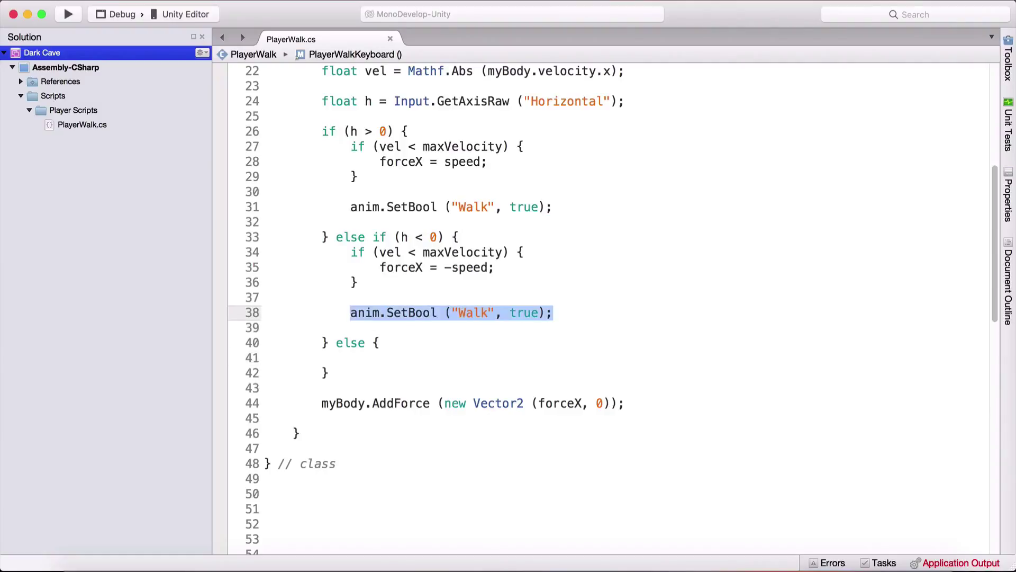
{"action": "left_click", "coordinate": [376, 356]}
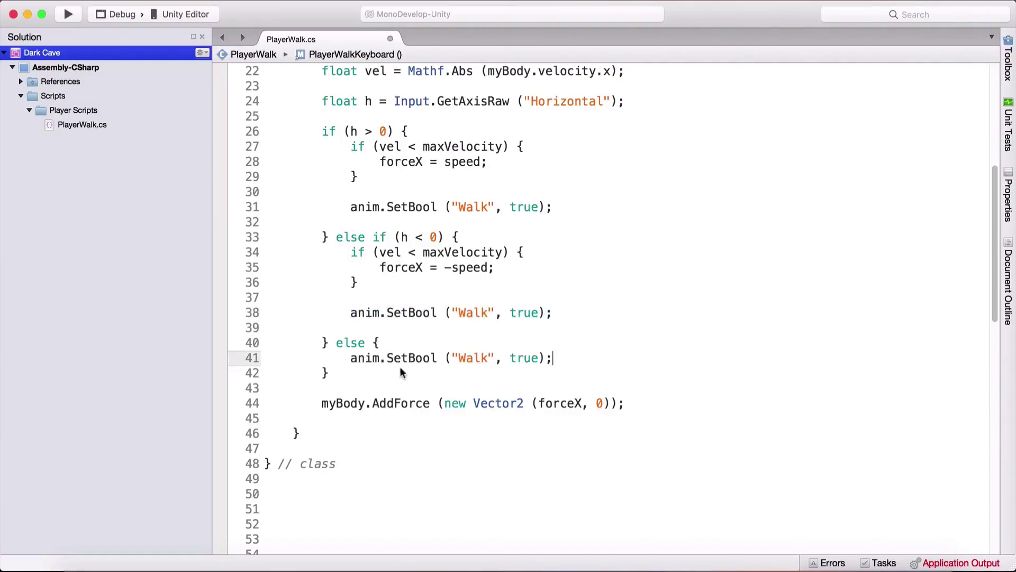
{"action": "double_click", "coordinate": [518, 358]}
{"action": "type", "text": "false"}
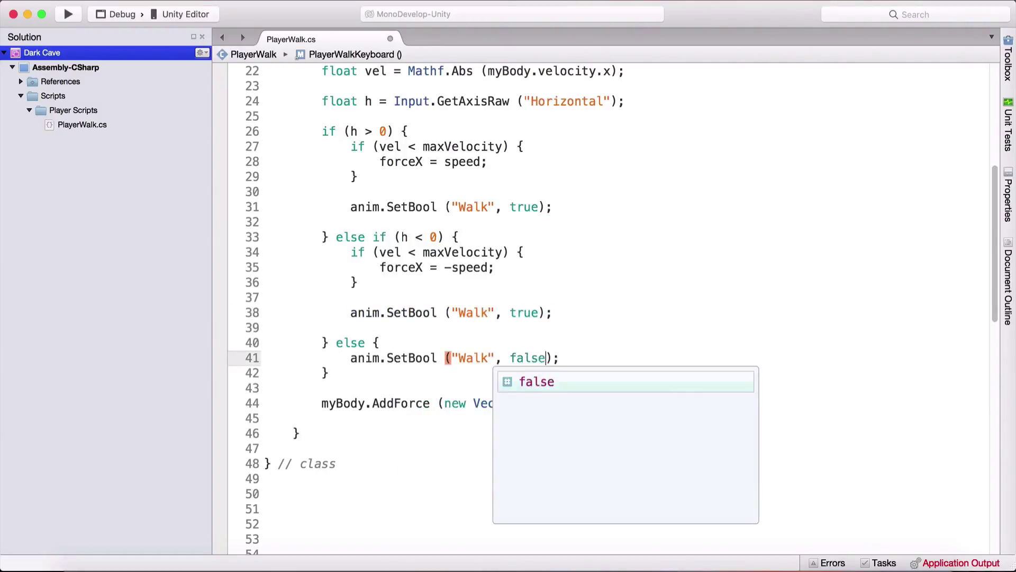
{"action": "key", "text": "super+s"}
{"action": "key", "text": "End"}
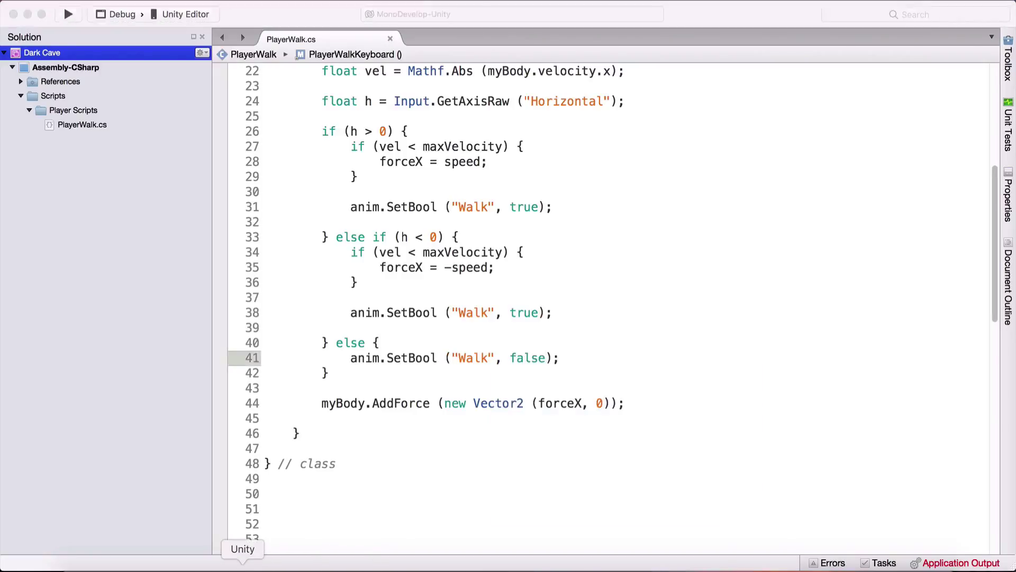
{"action": "left_click", "coordinate": [243, 562]}
Step: Check that the Walk→Idle transition's condition is Walk set to false
{"action": "left_click", "coordinate": [231, 301]}
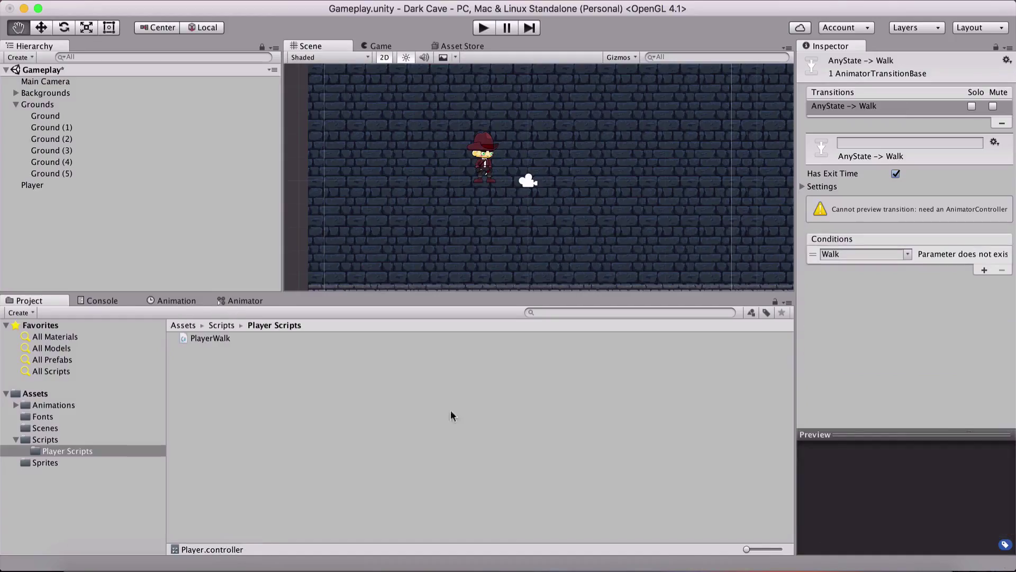
{"action": "left_click", "coordinate": [509, 426]}
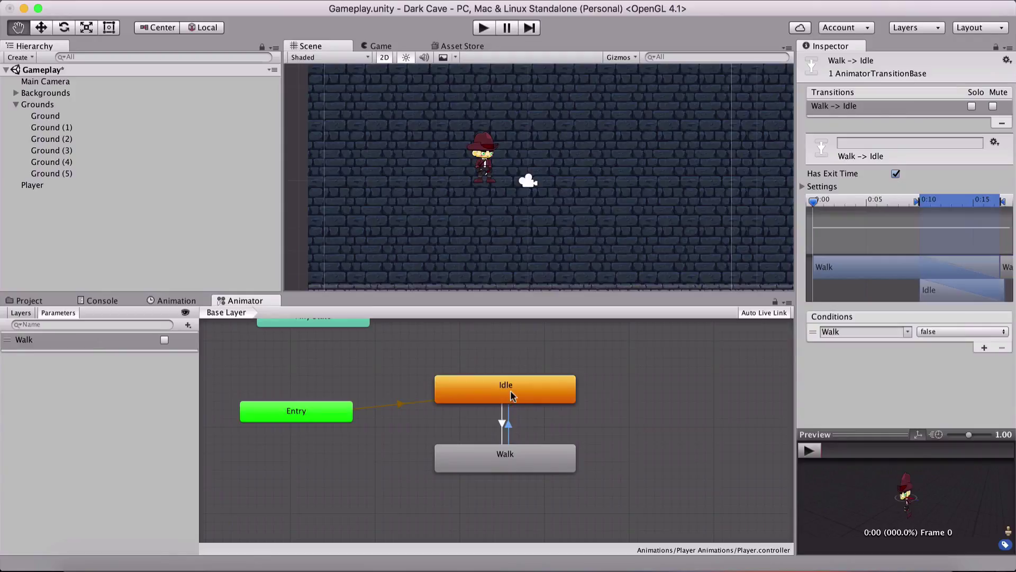
{"action": "left_click", "coordinate": [1000, 331]}
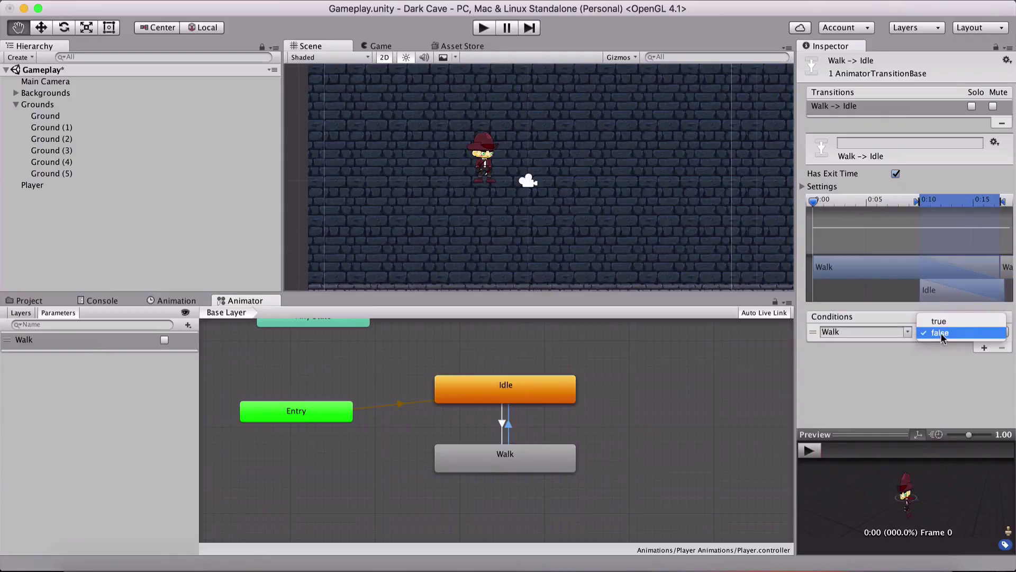
{"action": "left_click", "coordinate": [46, 304]}
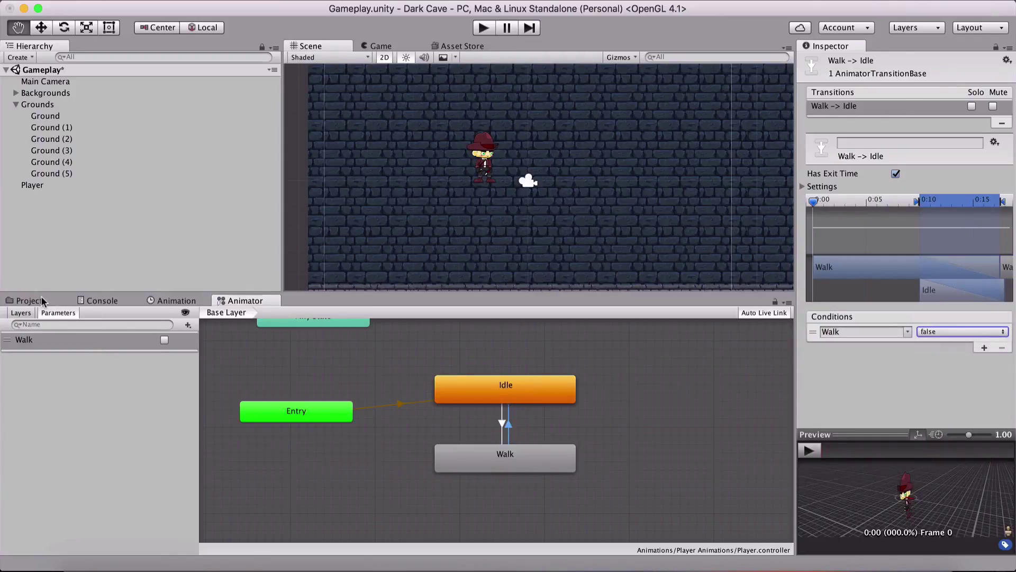
Step: Play-test walking the player right and left, then stop and reframe the character
{"action": "left_click", "coordinate": [33, 306]}
{"action": "left_click", "coordinate": [476, 29]}
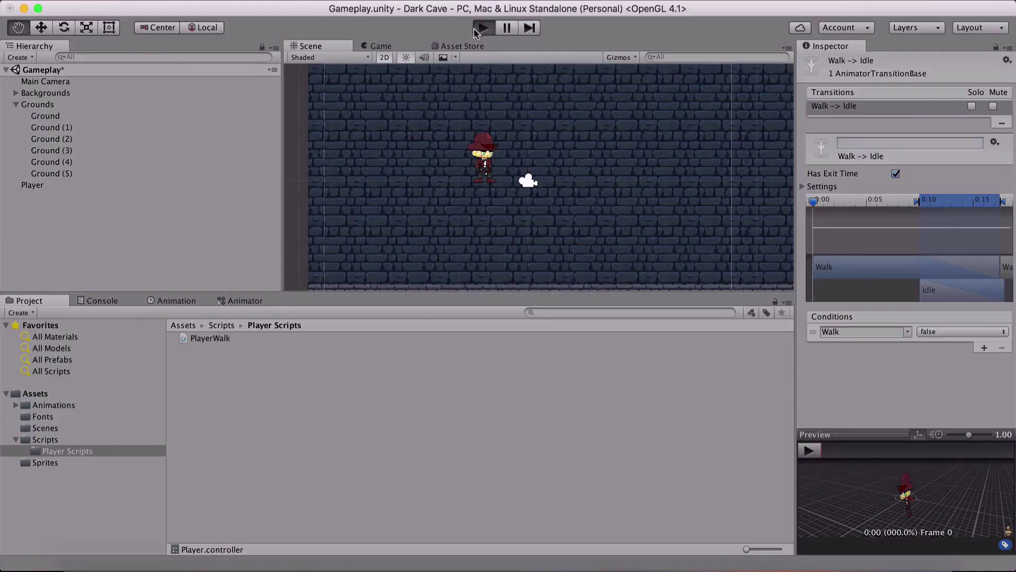
{"action": "key", "text": "Right"}
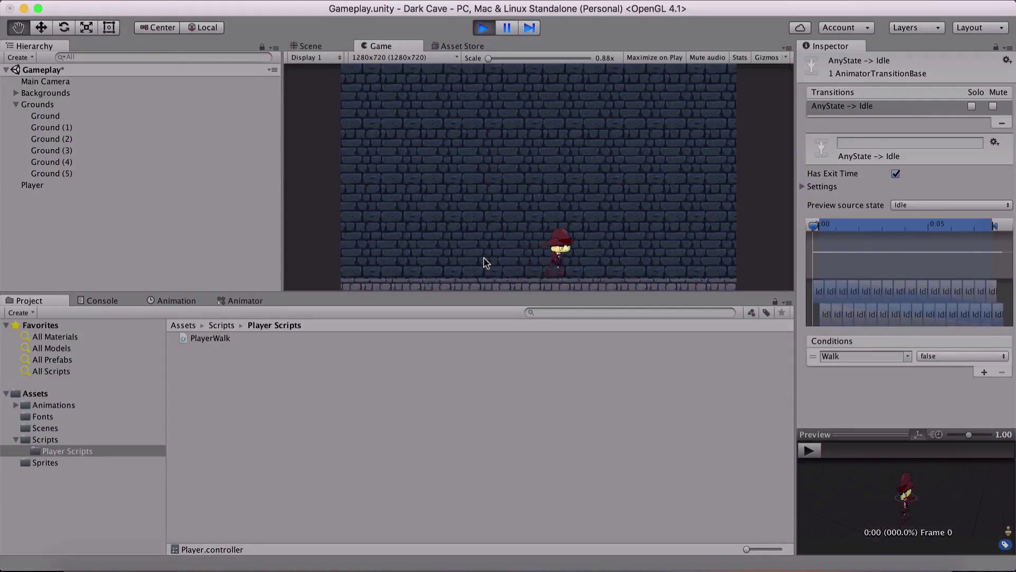
{"action": "key", "text": "Left"}
{"action": "key", "text": "Right"}
{"action": "key", "text": "Left"}
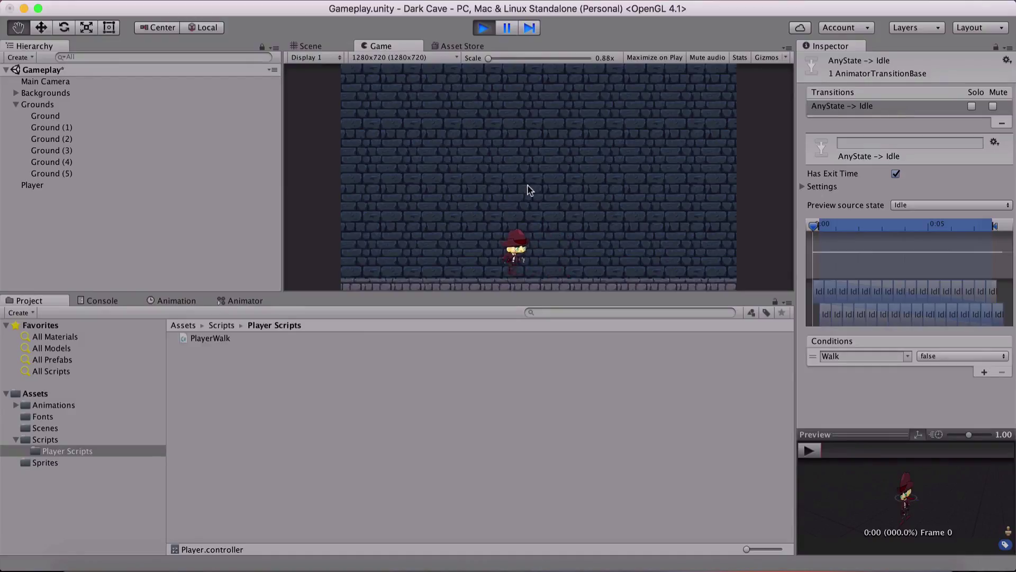
{"action": "key", "text": "Right"}
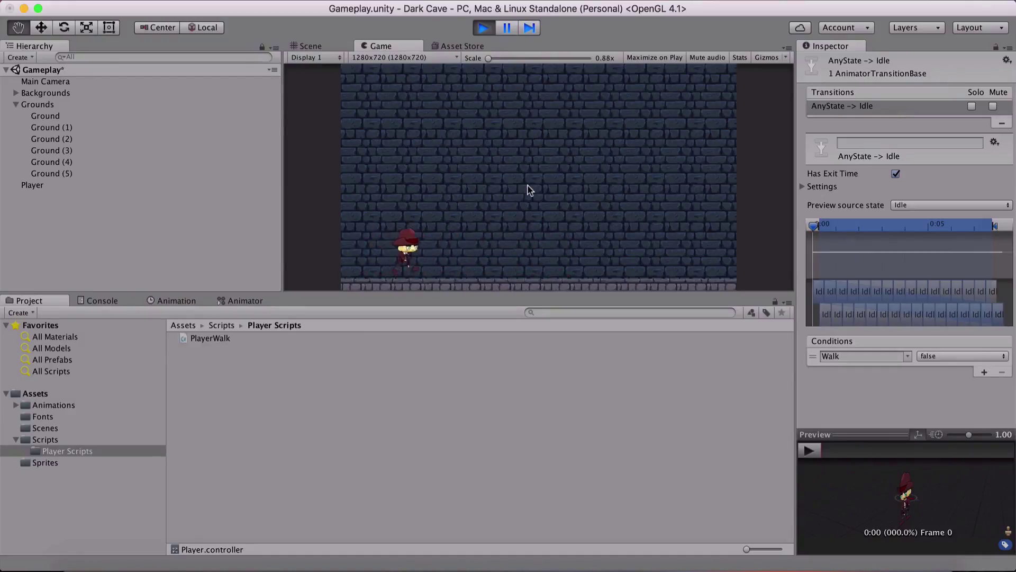
{"action": "left_click", "coordinate": [483, 28]}
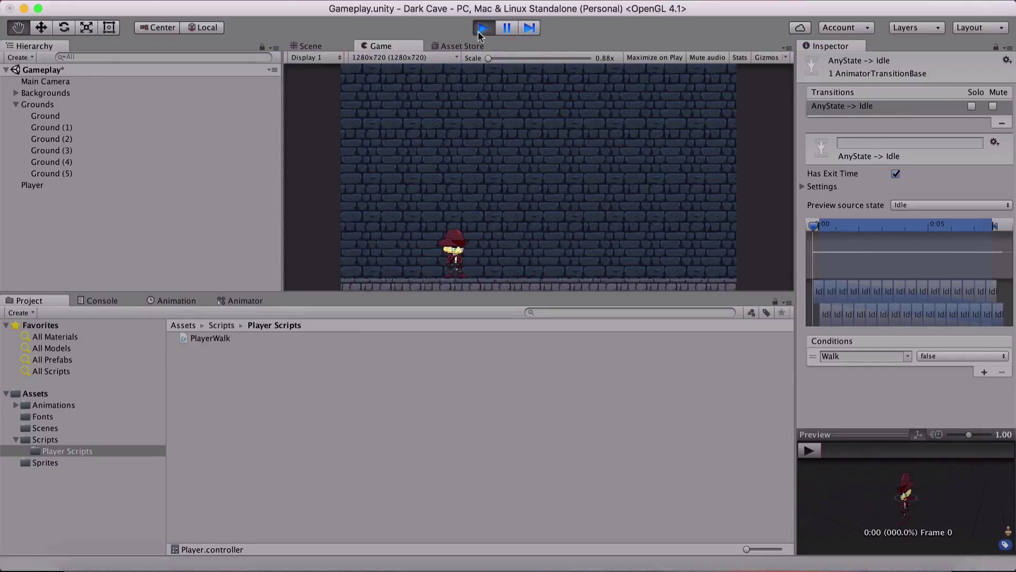
{"action": "scroll", "coordinate": [415, 180], "scroll_direction": "up", "scroll_amount": 2}
{"action": "left_click_drag", "start_coordinate": [413, 198], "coordinate": [445, 215]}
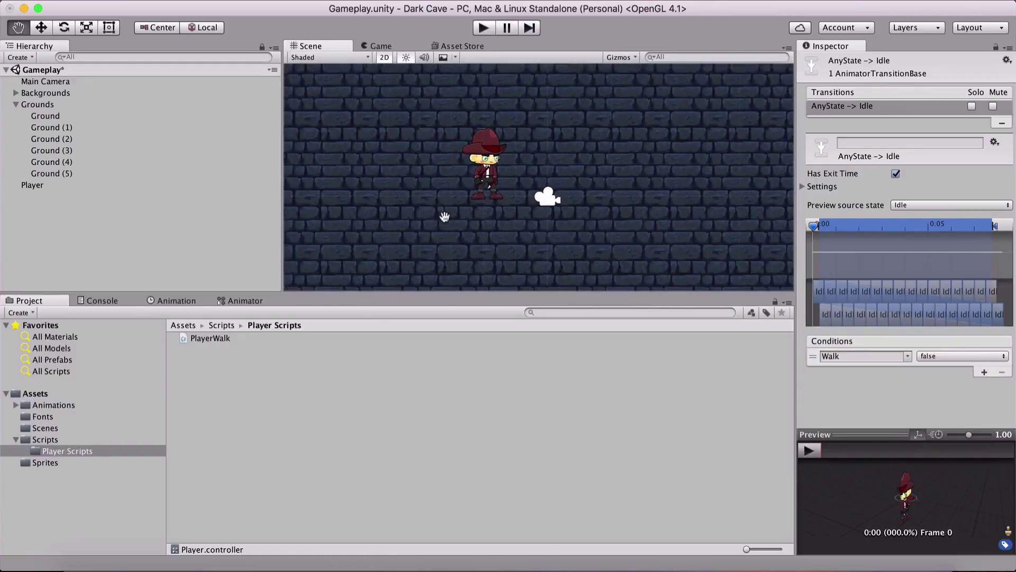
Step: Set the Player's Transform Scale X to -1 to preview the flip, then restore it to 1
{"action": "scroll", "coordinate": [437, 214], "scroll_direction": "up", "scroll_amount": 2}
{"action": "scroll", "coordinate": [438, 215], "scroll_direction": "up", "scroll_amount": 2}
{"action": "left_click", "coordinate": [50, 185]}
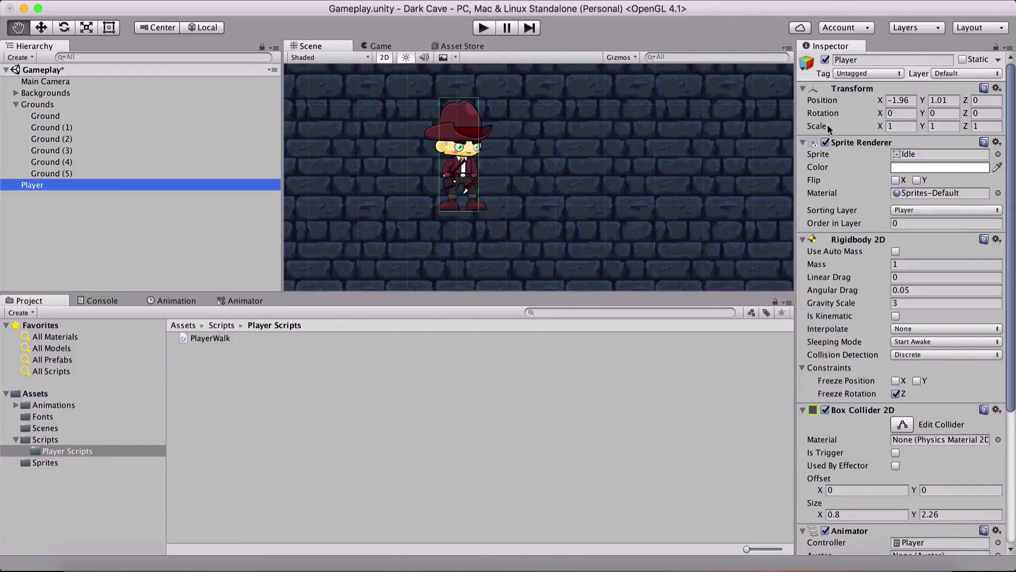
{"action": "left_click", "coordinate": [900, 125]}
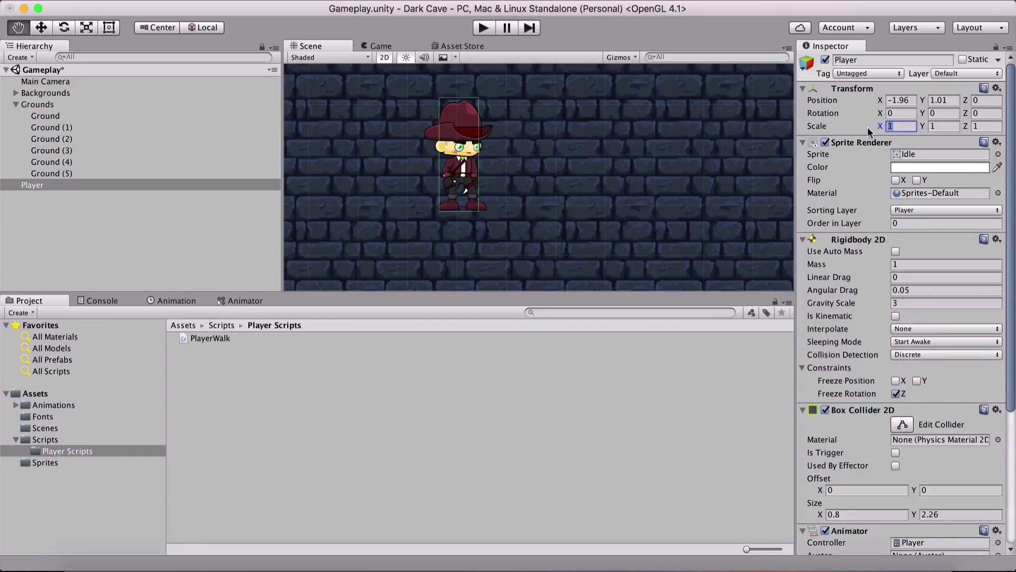
{"action": "left_click", "coordinate": [899, 131]}
{"action": "type", "text": "-"}
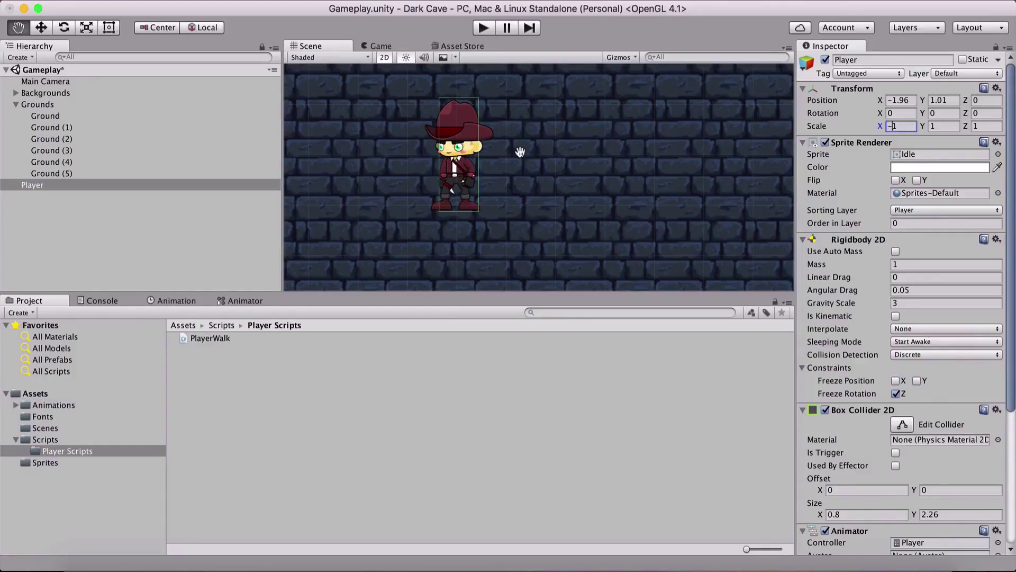
{"action": "key", "text": "BackSpace"}
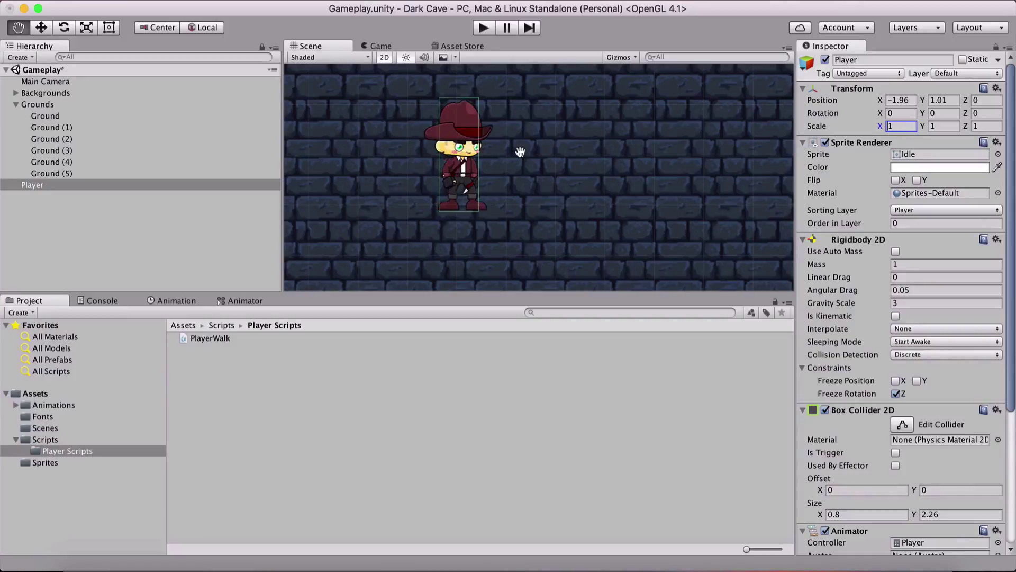
{"action": "left_click", "coordinate": [183, 226]}
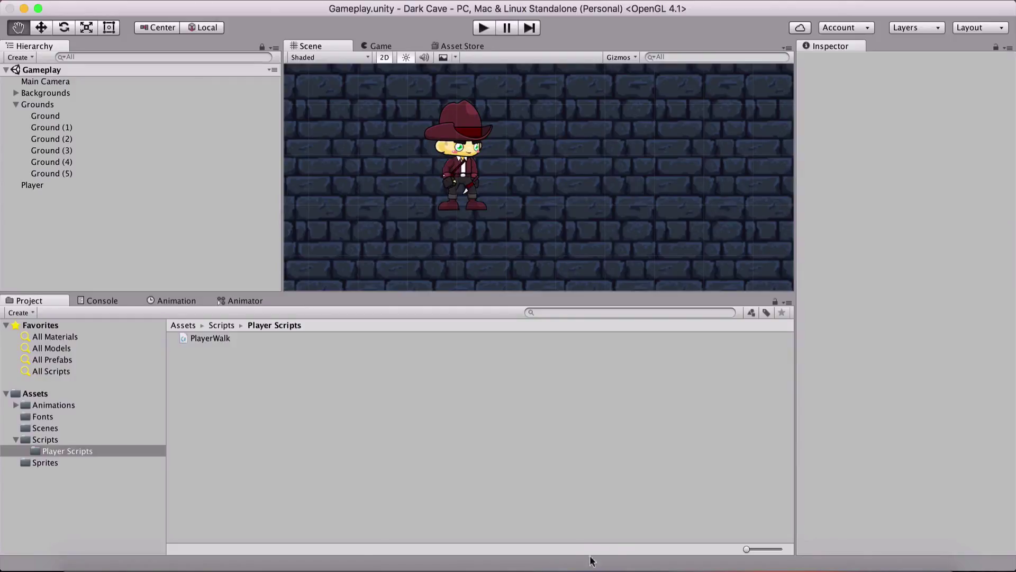
{"action": "left_click", "coordinate": [509, 562]}
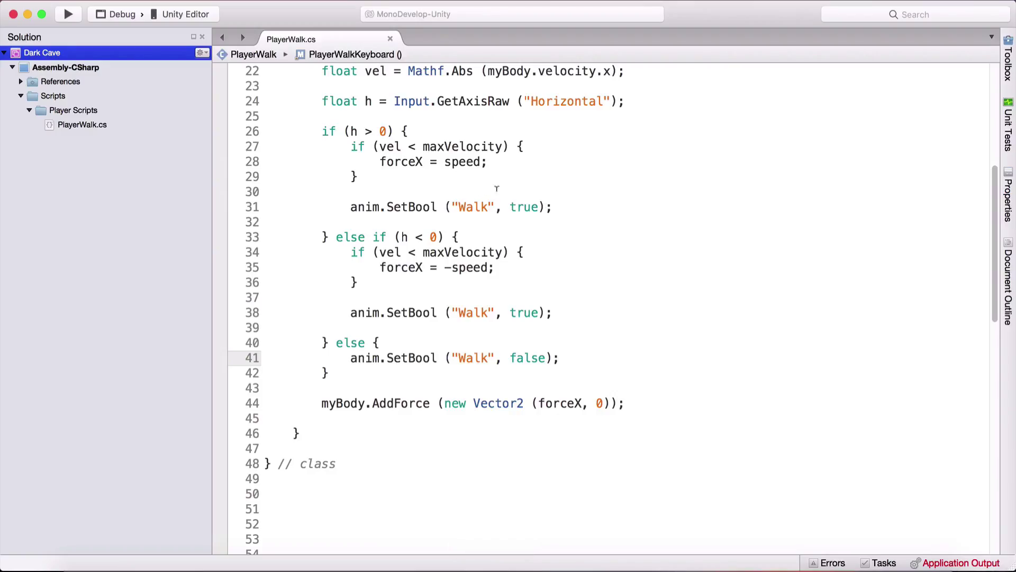
Step: Add 'Vector3 temp = transform.position;' on line 31 in the rightward branch and save
{"action": "left_click", "coordinate": [439, 175]}
{"action": "key", "text": "Return"}
{"action": "key", "text": "Return"}
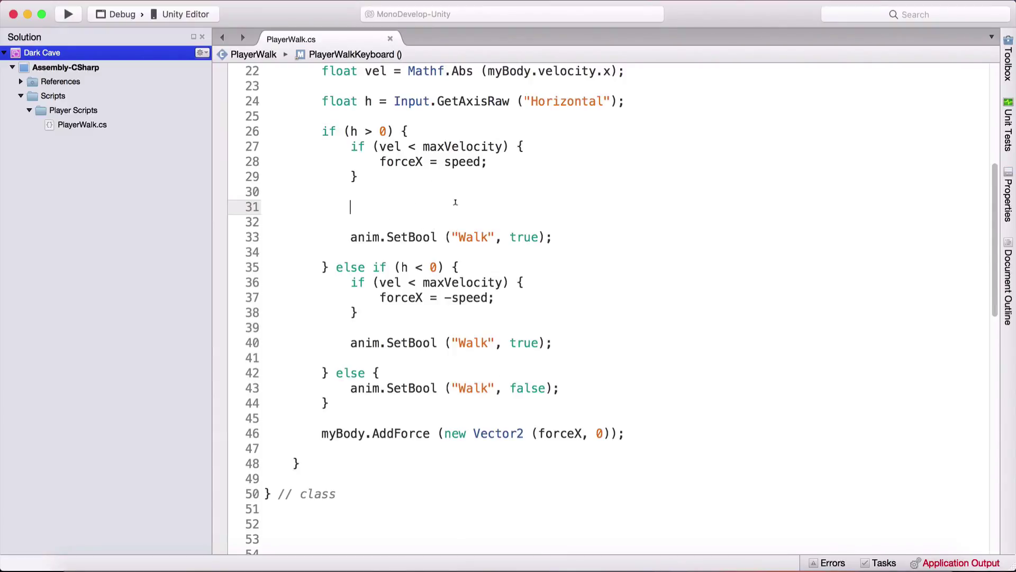
{"action": "type", "text": "Vect"}
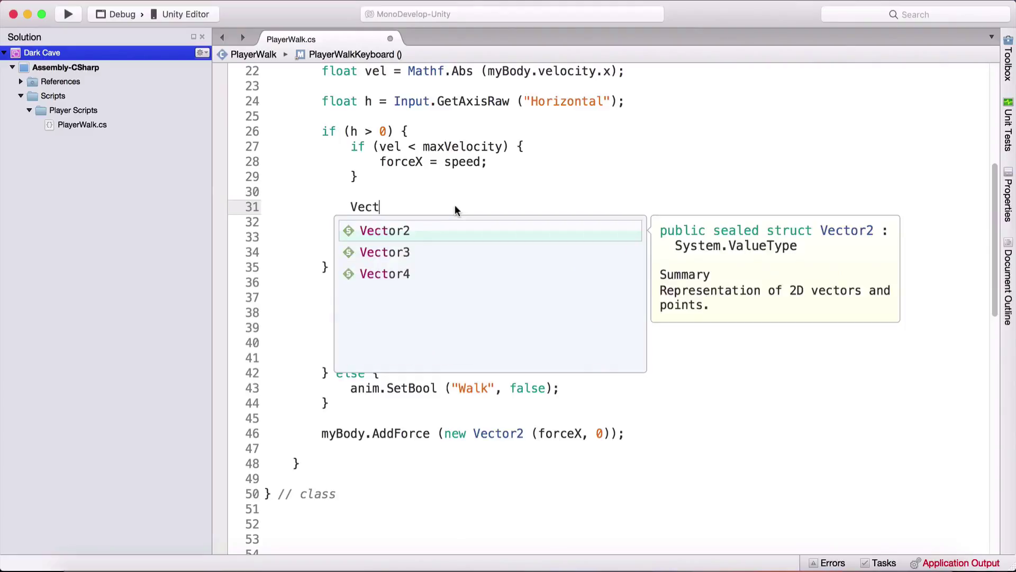
{"action": "key", "text": "Down"}
{"action": "type", "text": "temp "}
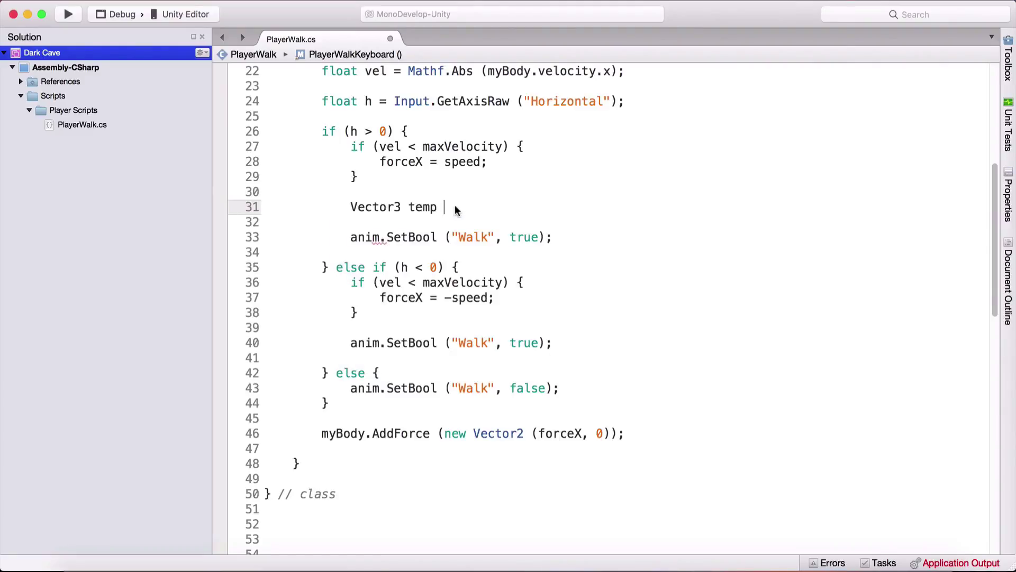
{"action": "type", "text": "= transform.position"}
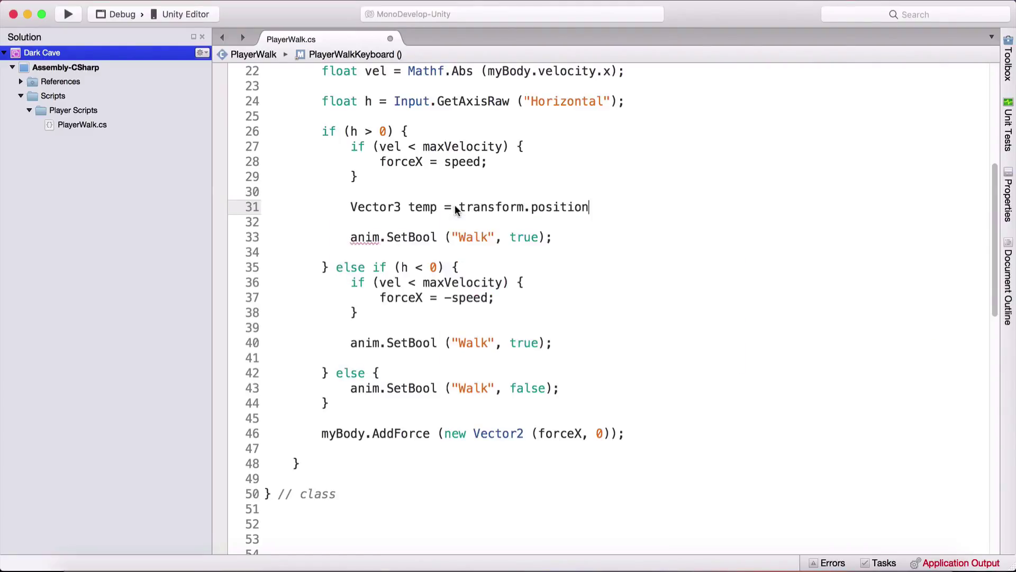
{"action": "type", "text": ";"}
{"action": "key", "text": "super+s"}
Step: Highlight the Vector3, temp, transform and position parts of line 31
{"action": "left_click_drag", "start_coordinate": [351, 205], "coordinate": [409, 206]}
{"action": "double_click", "coordinate": [423, 207]}
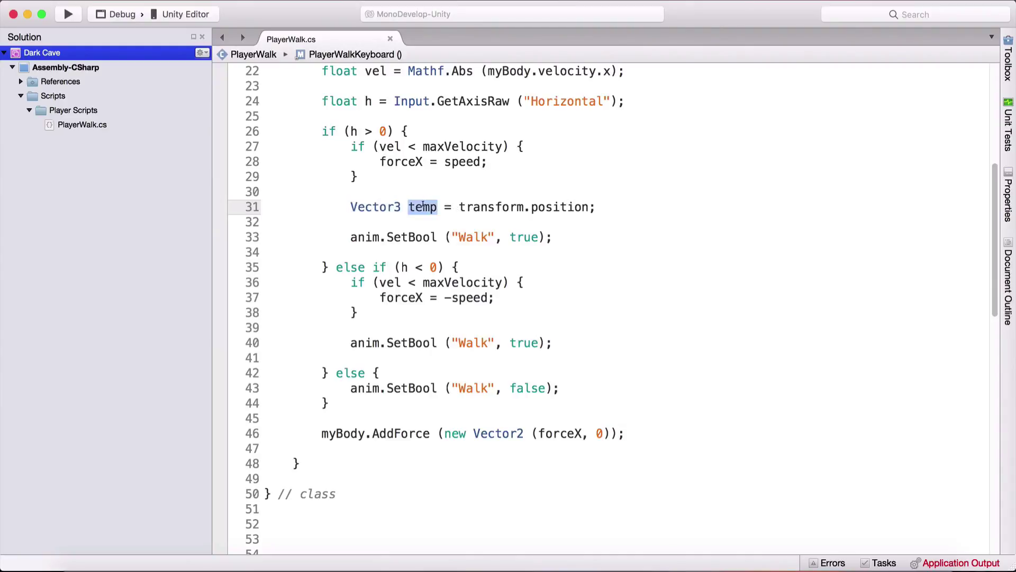
{"action": "left_click_drag", "start_coordinate": [457, 207], "coordinate": [529, 206]}
{"action": "left_click_drag", "start_coordinate": [531, 206], "coordinate": [597, 206]}
{"action": "left_click", "coordinate": [621, 202]}
Step: Back in Unity, select Player and expand its Transform to show position, rotation and scale
{"action": "left_click", "coordinate": [242, 561]}
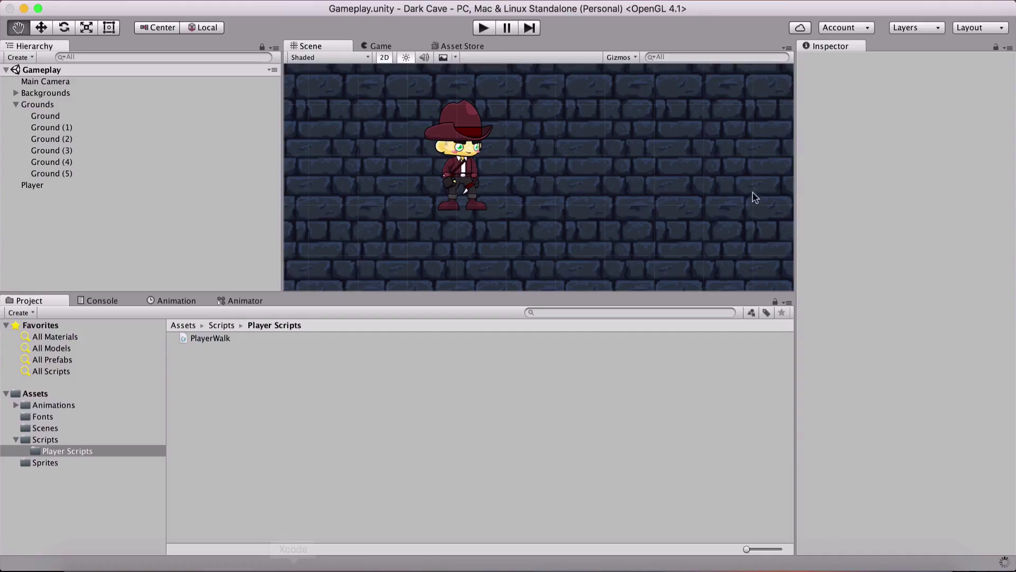
{"action": "left_click", "coordinate": [37, 185]}
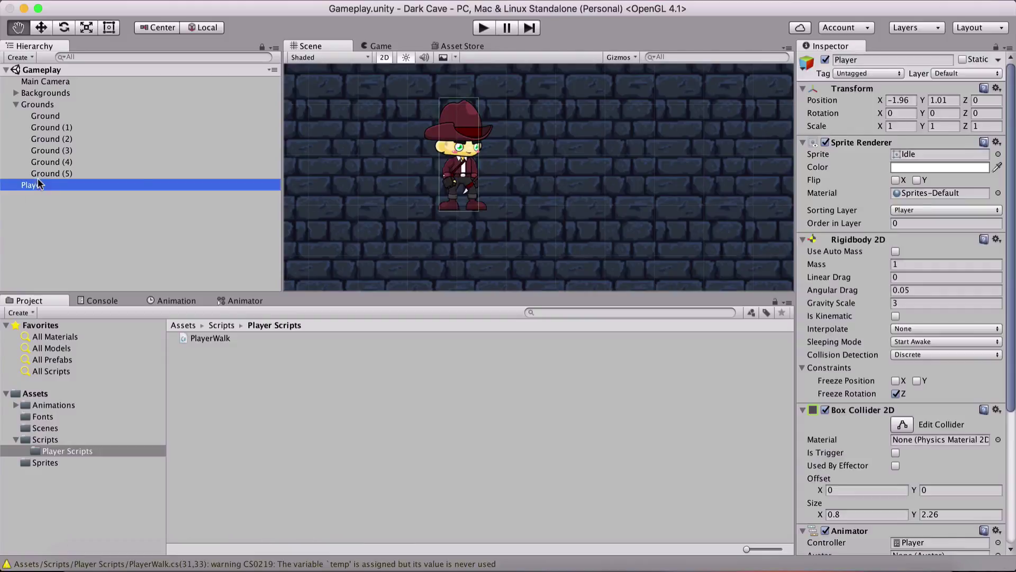
{"action": "double_click", "coordinate": [803, 88]}
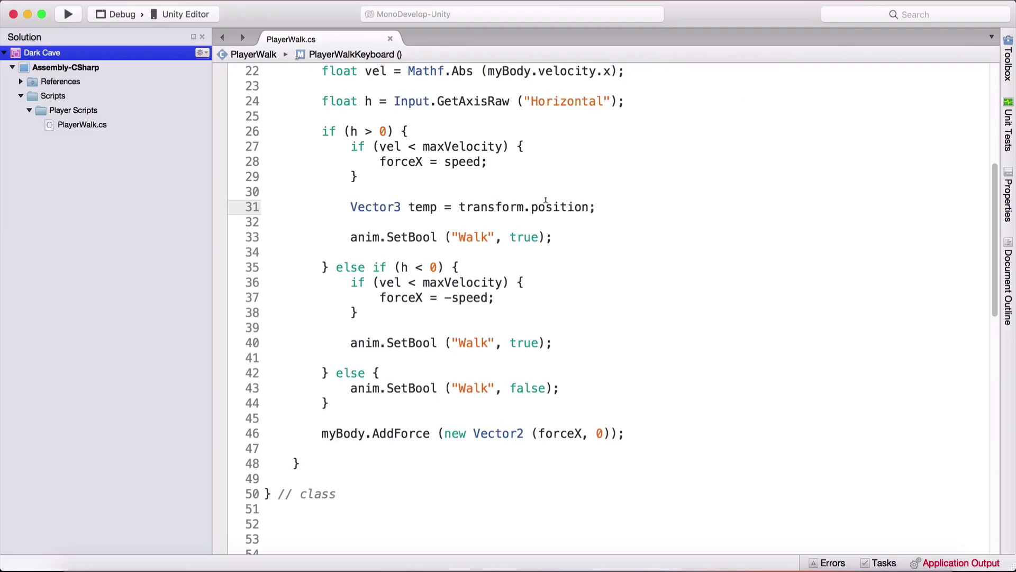
Step: Replace position with localScale on line 31 of PlayerWalk.cs and save the script
{"action": "double_click", "coordinate": [546, 205]}
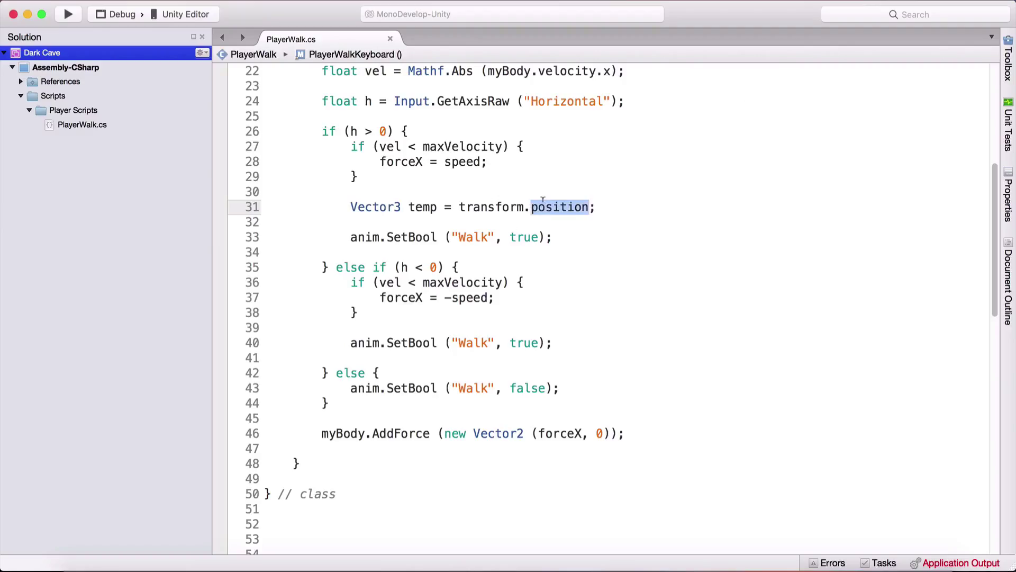
{"action": "type", "text": "localScale"}
{"action": "key", "text": "super+s"}
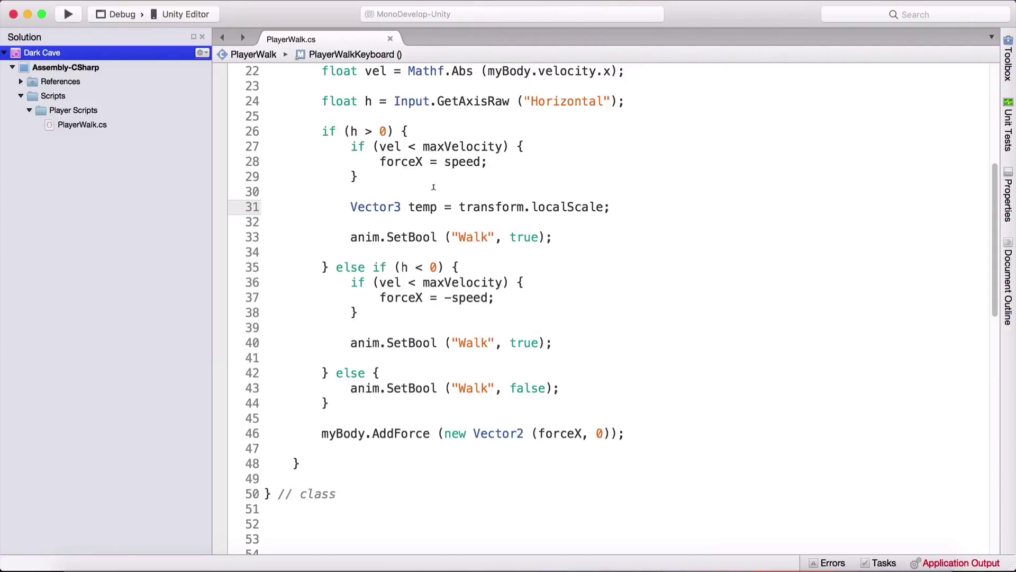
Step: Highlight localScale on line 31, then check the Player's Scale X value in Unity
{"action": "triple_click", "coordinate": [471, 205]}
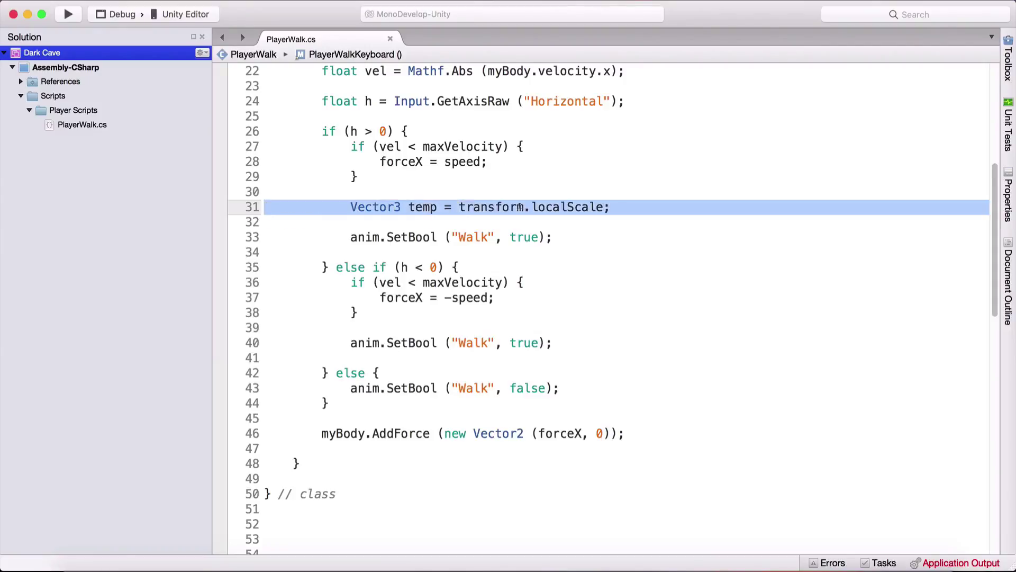
{"action": "double_click", "coordinate": [543, 207]}
{"action": "left_click", "coordinate": [243, 562]}
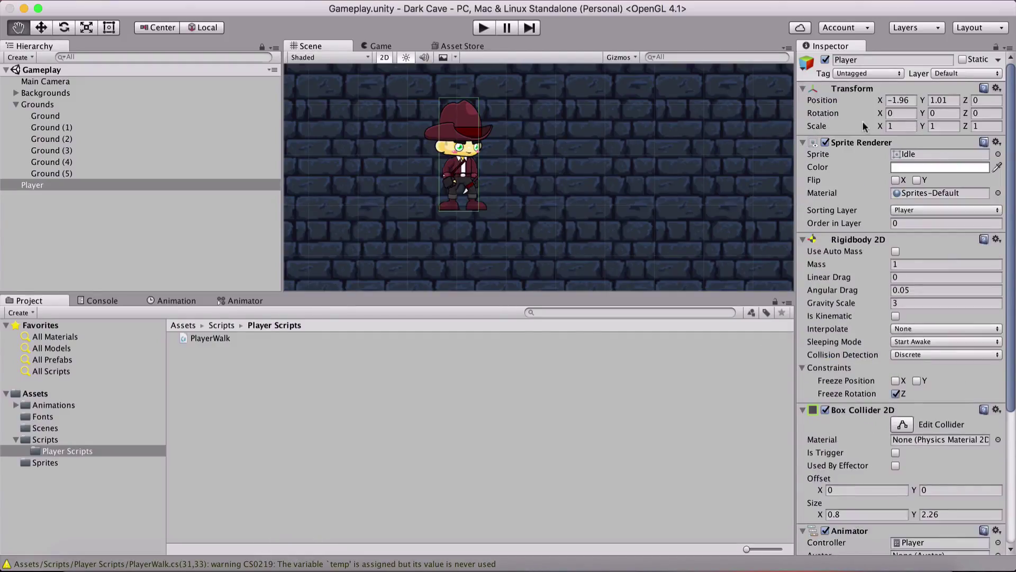
{"action": "left_click", "coordinate": [890, 125]}
Step: Add 'temp.x = 1f;' and 'transform.localScale = temp;' below the temp declaration in PlayerWalk.cs
{"action": "left_click", "coordinate": [488, 563]}
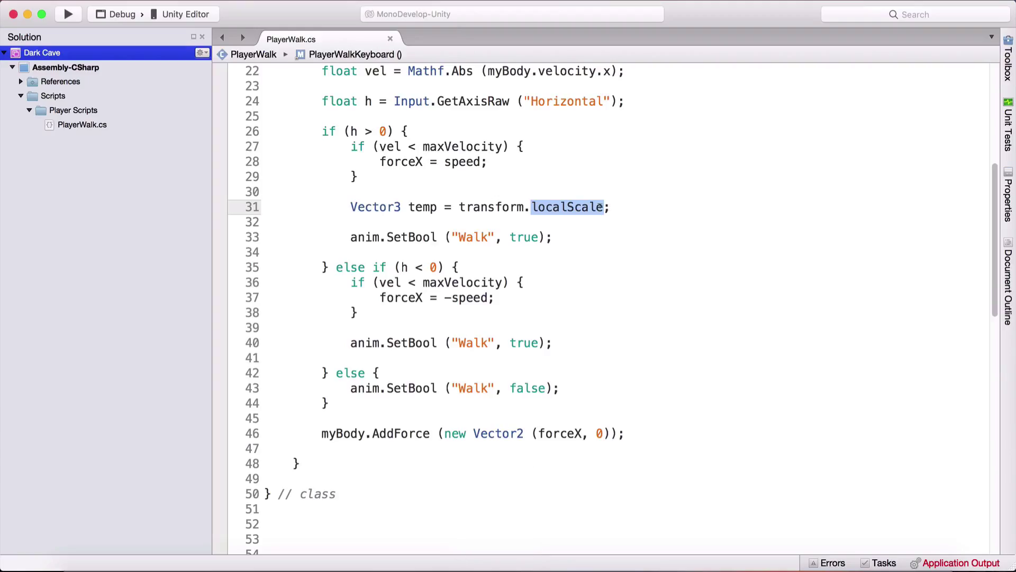
{"action": "left_click", "coordinate": [650, 204]}
{"action": "key", "text": "Return"}
{"action": "type", "text": "temp.x "}
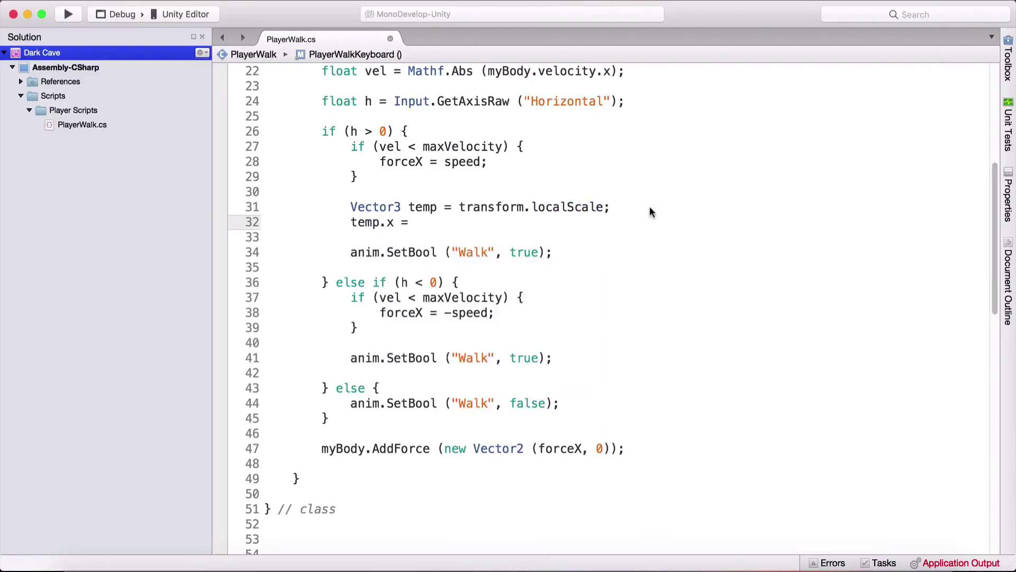
{"action": "type", "text": "= 1;"}
{"action": "left_click", "coordinate": [423, 222]}
{"action": "type", "text": "f;"}
{"action": "left_click", "coordinate": [452, 225]}
{"action": "key", "text": "Return"}
{"action": "type", "text": "transform.position"}
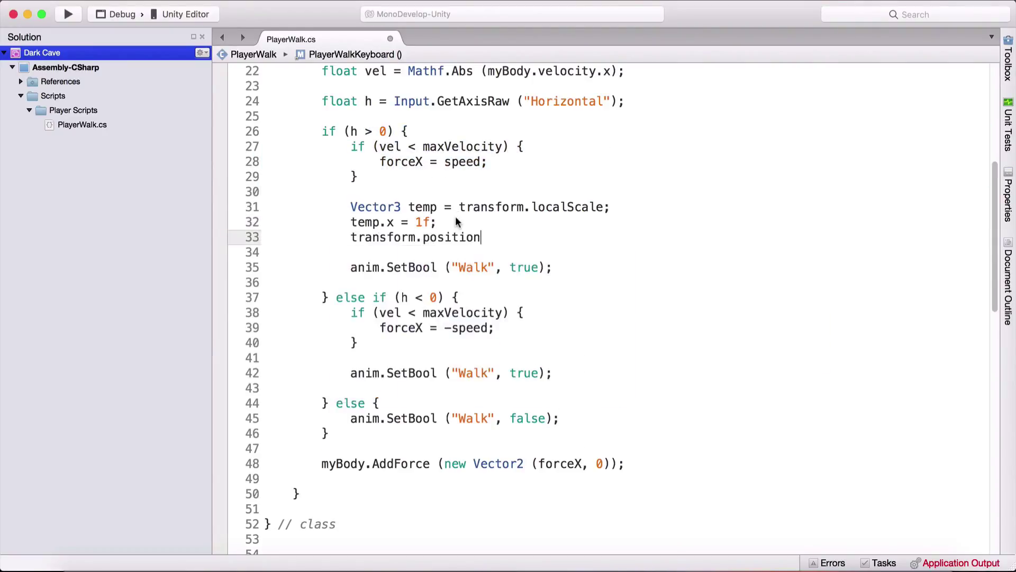
{"action": "key", "text": "BackSpace"}
{"action": "key", "text": "BackSpace"}
{"action": "key", "text": "BackSpace"}
{"action": "key", "text": "BackSpace"}
{"action": "key", "text": "BackSpace"}
{"action": "key", "text": "BackSpace"}
{"action": "key", "text": "BackSpace"}
{"action": "key", "text": "BackSpace"}
{"action": "type", "text": "local"}
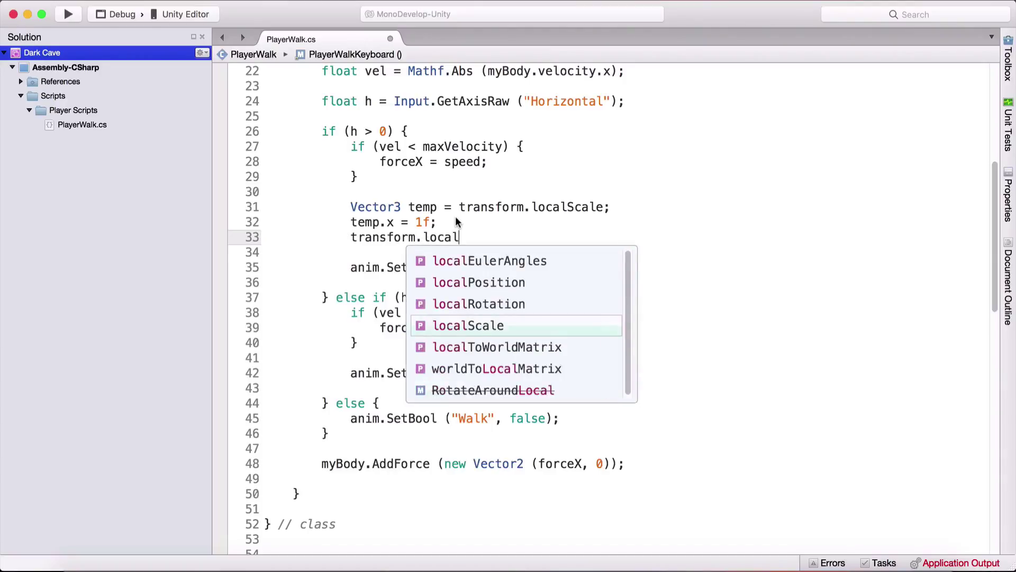
{"action": "type", "text": "Scale = temp;"}
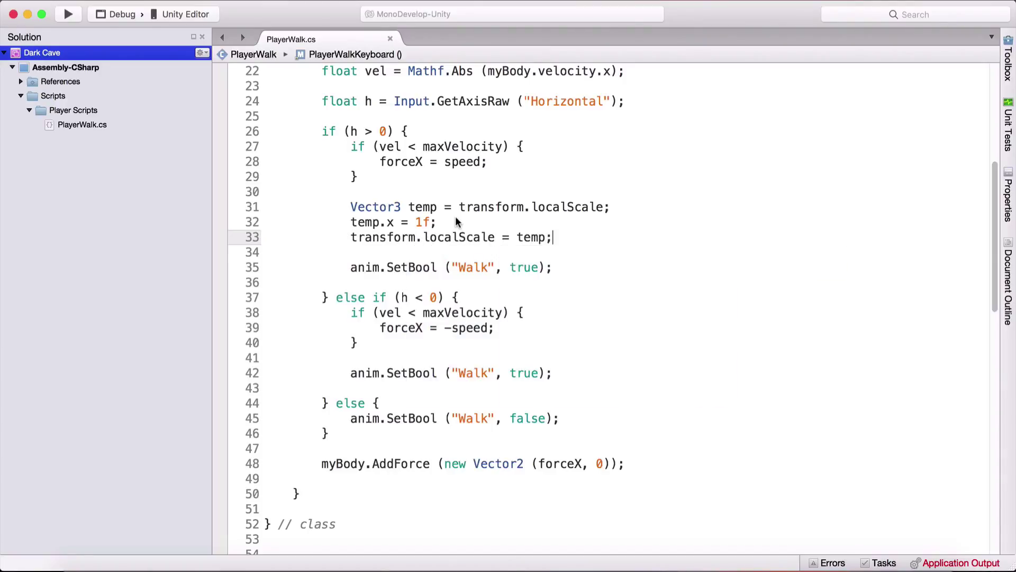
Step: Copy the three scale lines (31–33) into the leftward-walking branch
{"action": "left_click_drag", "start_coordinate": [387, 207], "coordinate": [597, 207]}
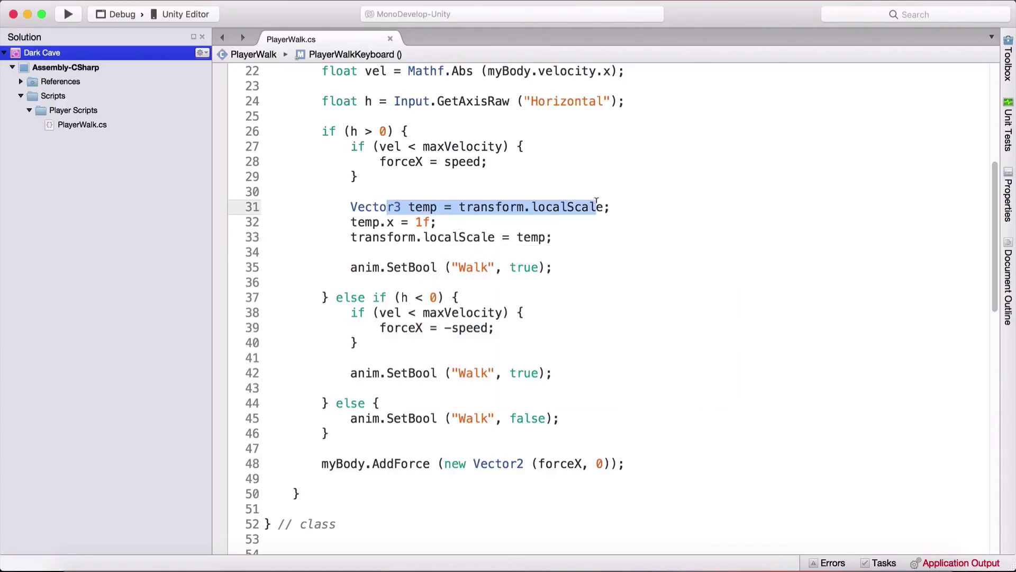
{"action": "left_click_drag", "start_coordinate": [350, 222], "coordinate": [438, 222]}
{"action": "left_click_drag", "start_coordinate": [350, 237], "coordinate": [549, 236]}
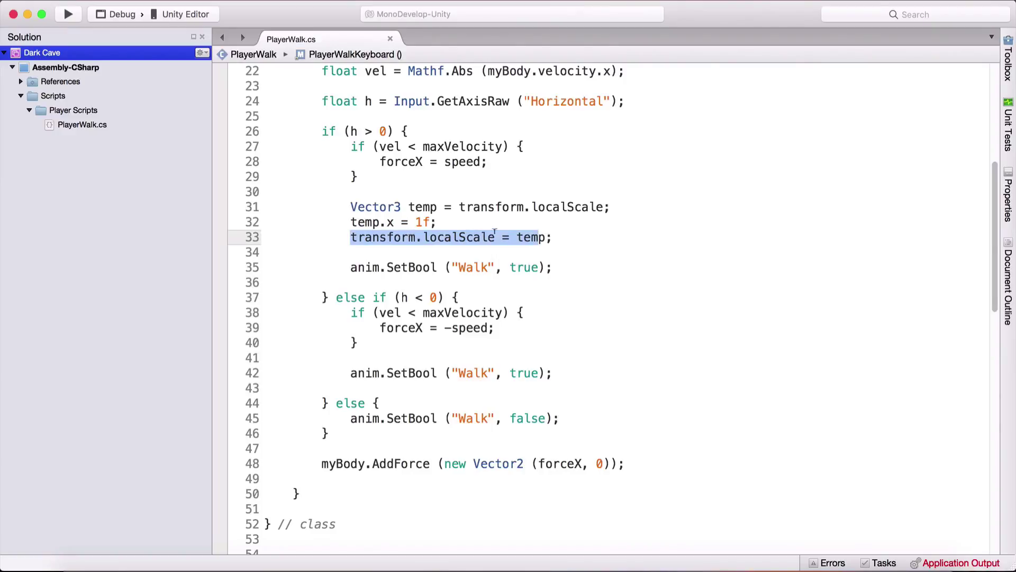
{"action": "left_click_drag", "start_coordinate": [551, 237], "coordinate": [353, 206]}
{"action": "key", "text": "super+c"}
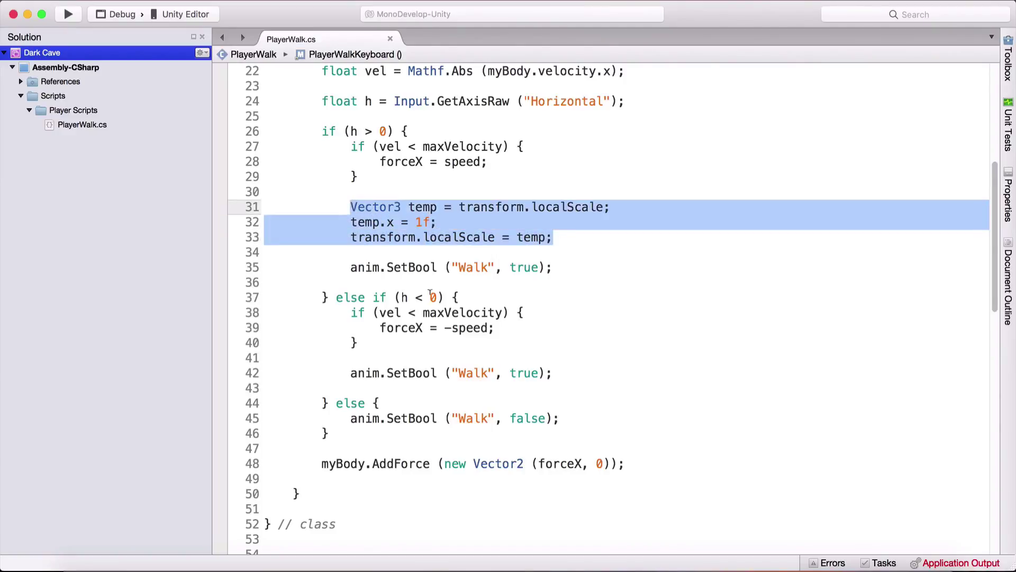
{"action": "left_click", "coordinate": [423, 341]}
{"action": "key", "text": "Return"}
{"action": "key", "text": "Return"}
{"action": "key", "text": "super+v"}
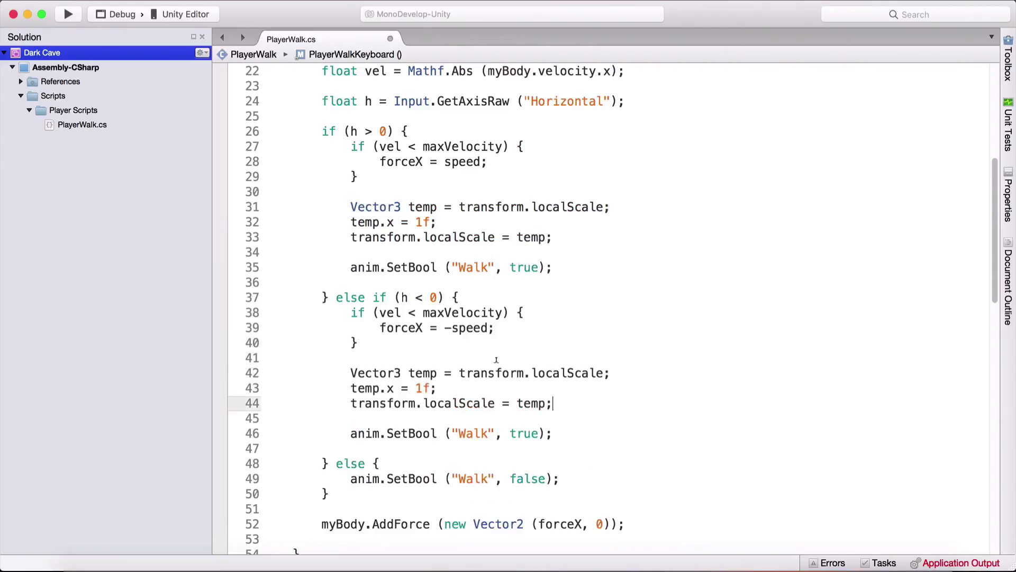
Step: Change the pasted line 43 to 'temp.x = -1f;' so the sprite faces left
{"action": "scroll", "coordinate": [497, 360], "scroll_direction": "down", "scroll_amount": 3}
{"action": "left_click", "coordinate": [416, 310]}
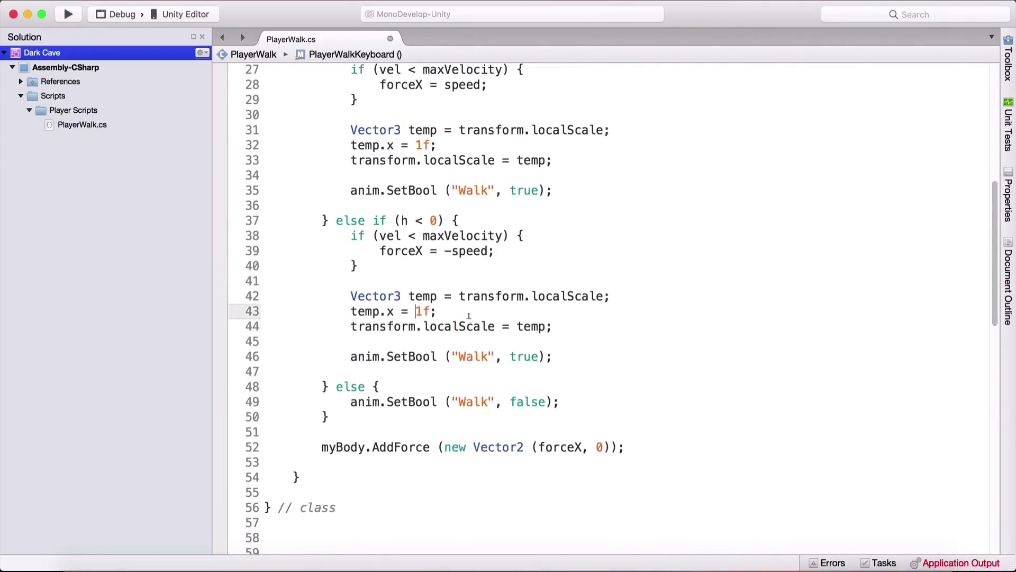
{"action": "type", "text": "-"}
{"action": "left_click_drag", "start_coordinate": [365, 235], "coordinate": [437, 311]}
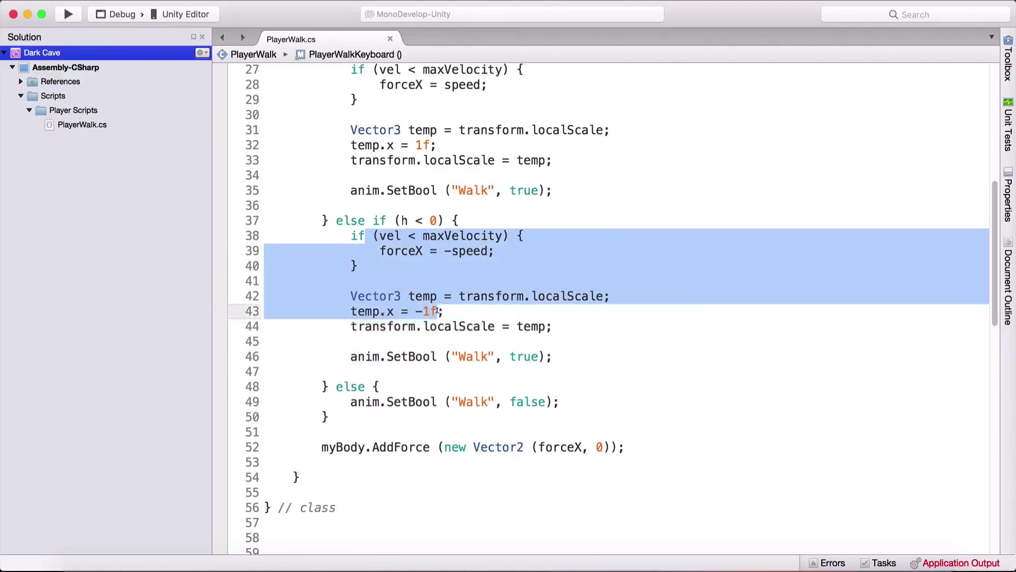
{"action": "left_click", "coordinate": [594, 356]}
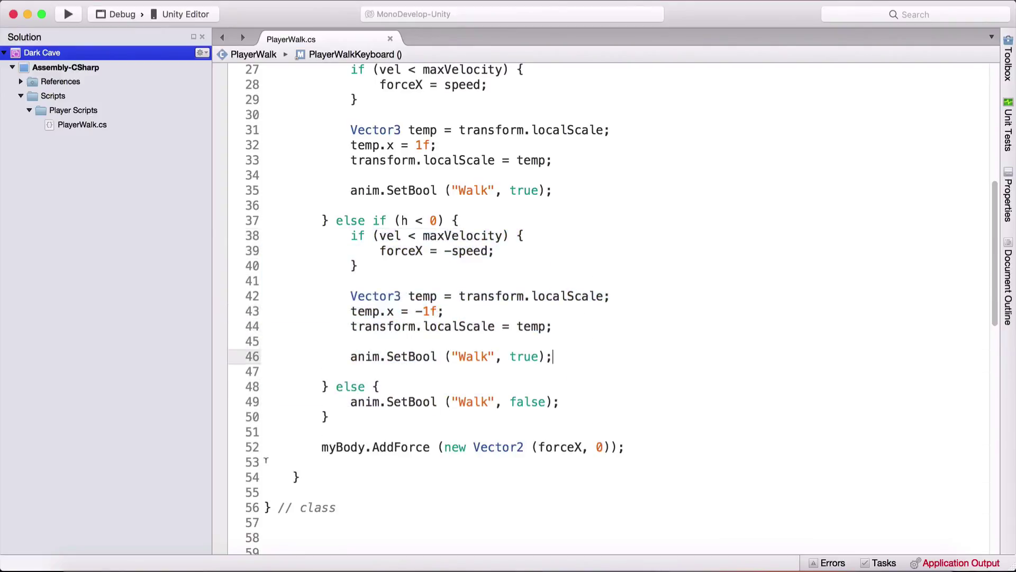
Step: Start play mode in Unity and enlarge the Game view, setting its scale to about 1.4x
{"action": "left_click", "coordinate": [243, 567]}
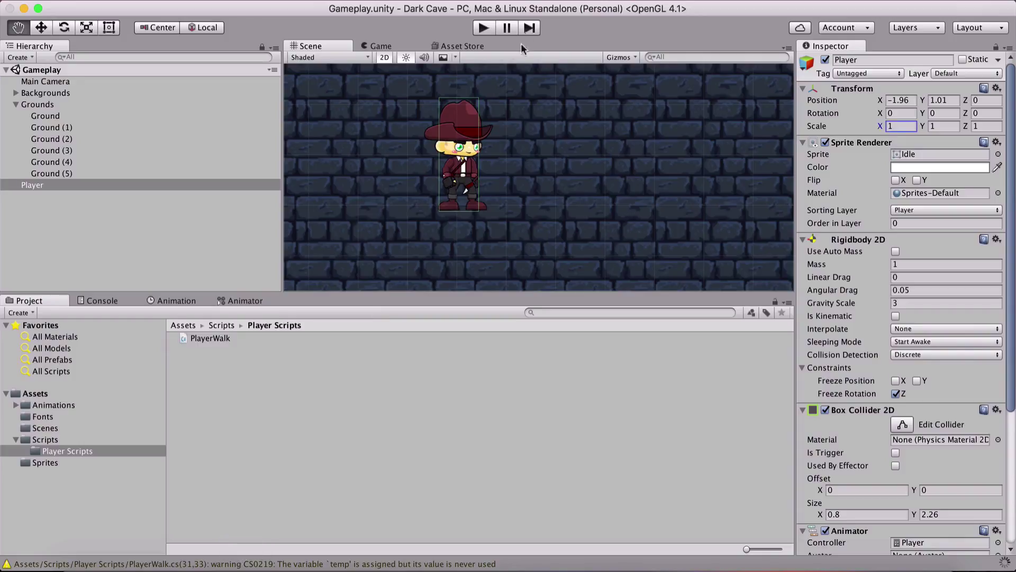
{"action": "left_click", "coordinate": [480, 28]}
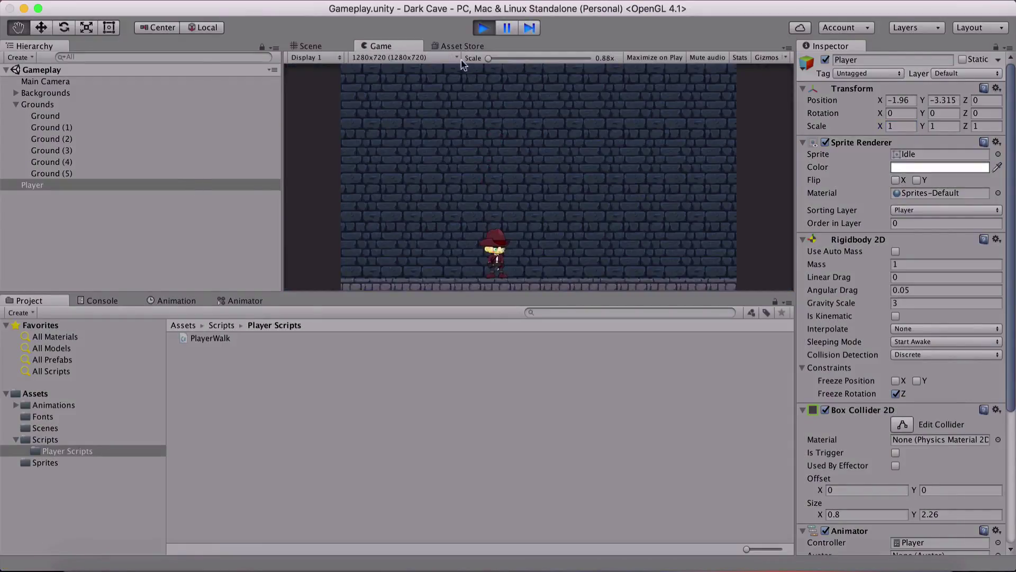
{"action": "left_click_drag", "start_coordinate": [485, 56], "coordinate": [508, 58]}
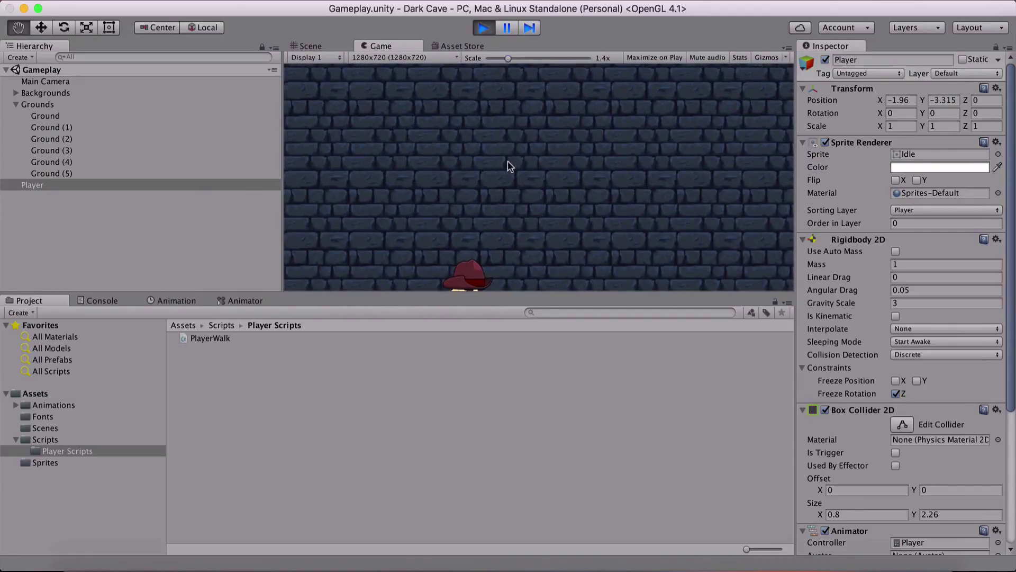
{"action": "left_click_drag", "start_coordinate": [518, 292], "coordinate": [527, 363]}
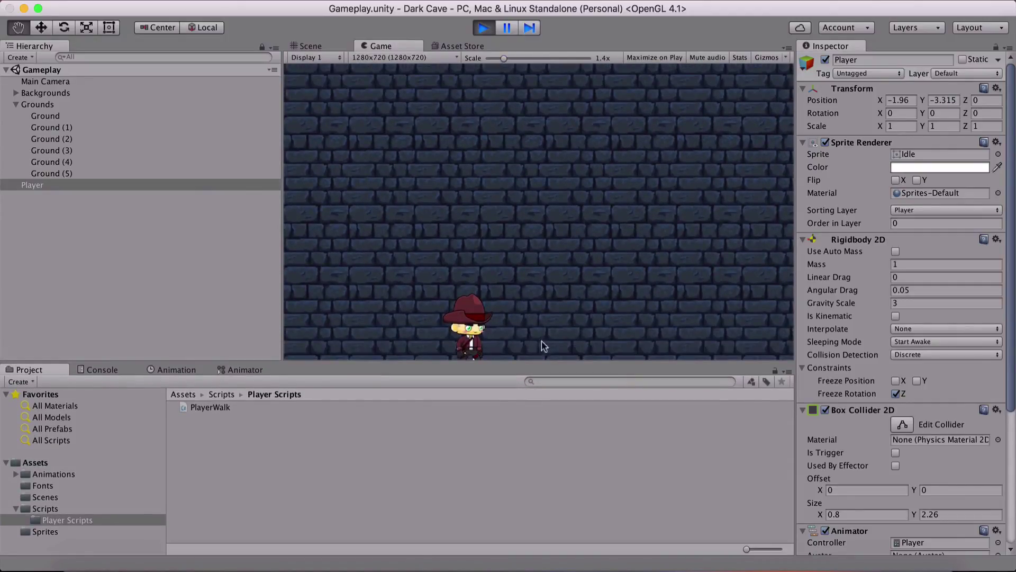
{"action": "left_click_drag", "start_coordinate": [503, 59], "coordinate": [473, 61]}
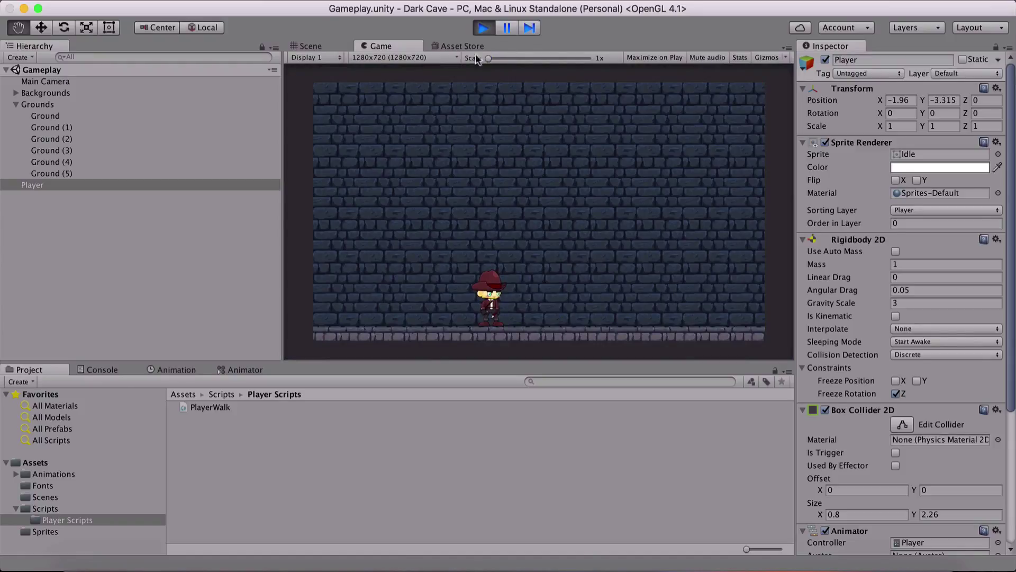
Step: Walk the player alternately right and left, confirming the sprite flips each way
{"action": "key", "text": "Right"}
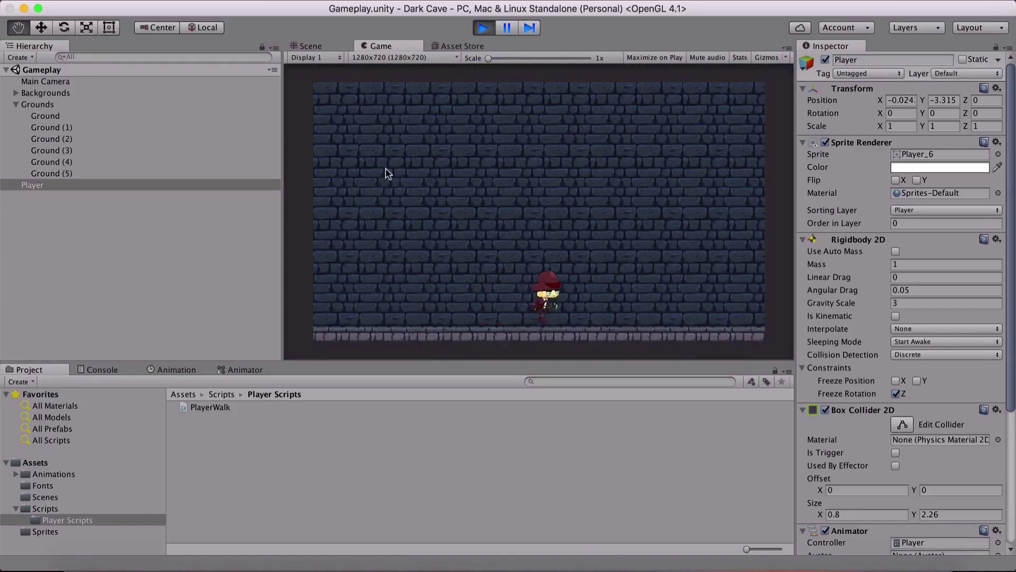
{"action": "key", "text": "Left"}
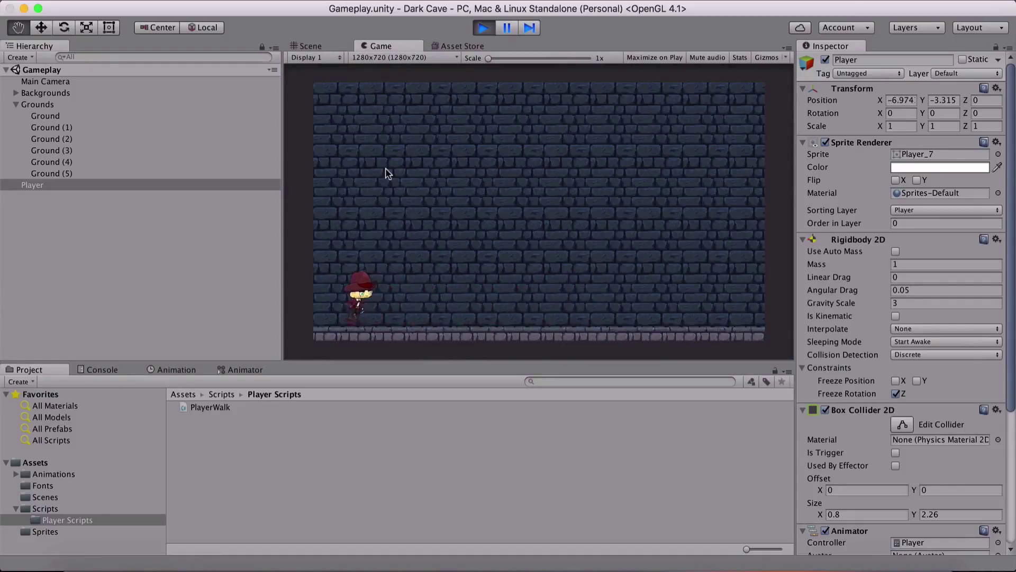
{"action": "key", "text": "Right"}
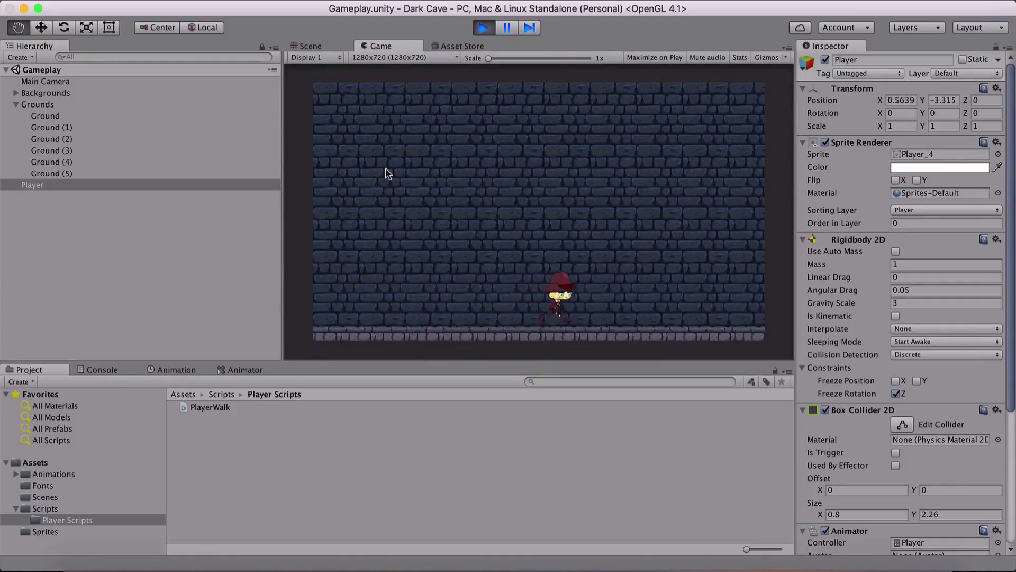
{"action": "key", "text": "Left"}
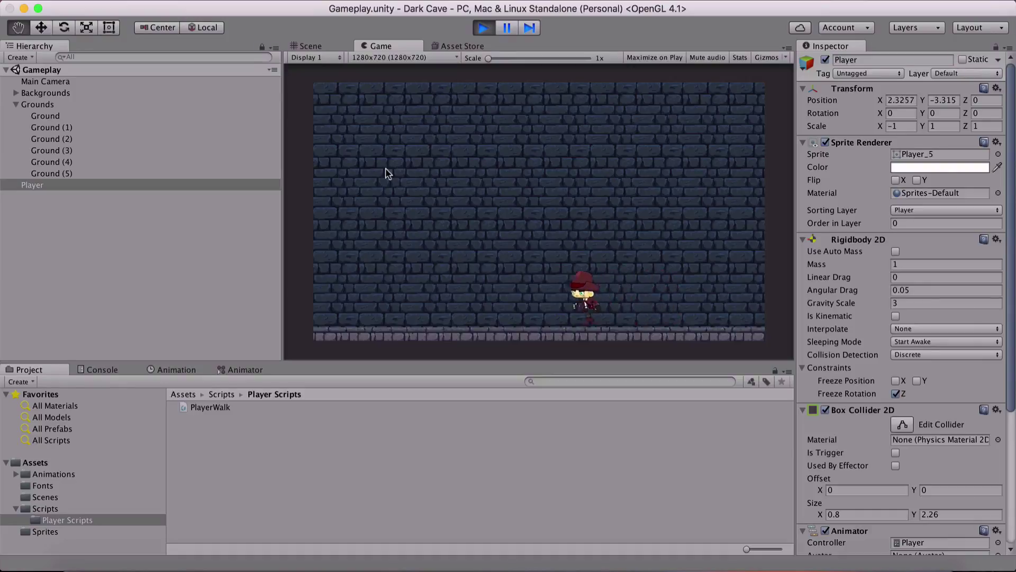
{"action": "key", "text": "Right"}
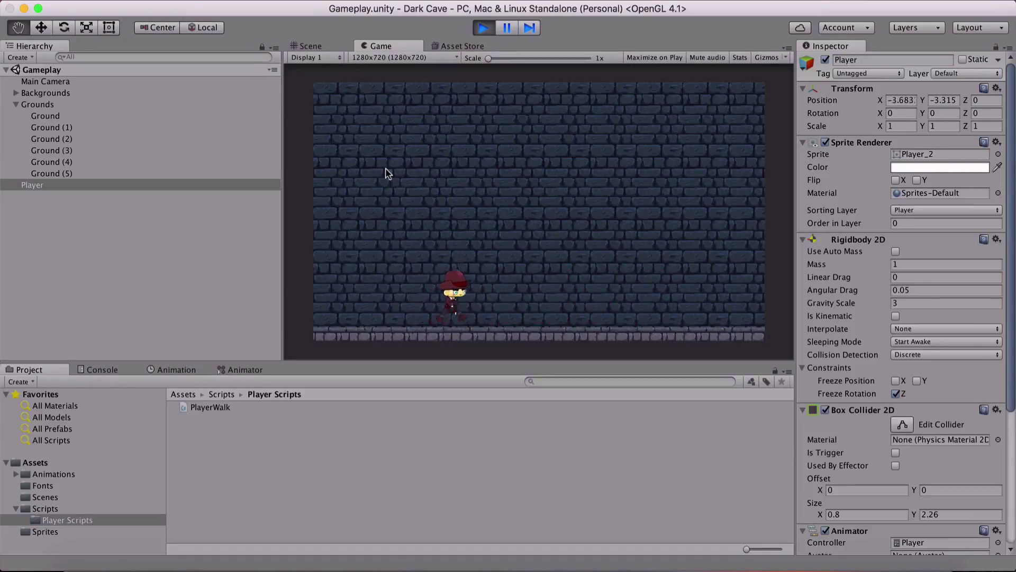
{"action": "key", "text": "Left"}
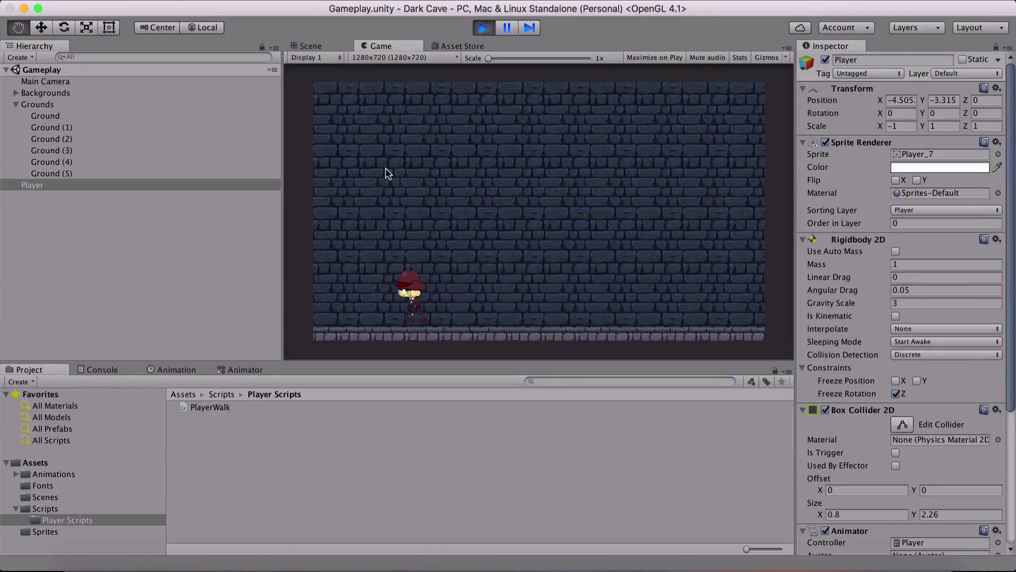
{"action": "key", "text": "Right"}
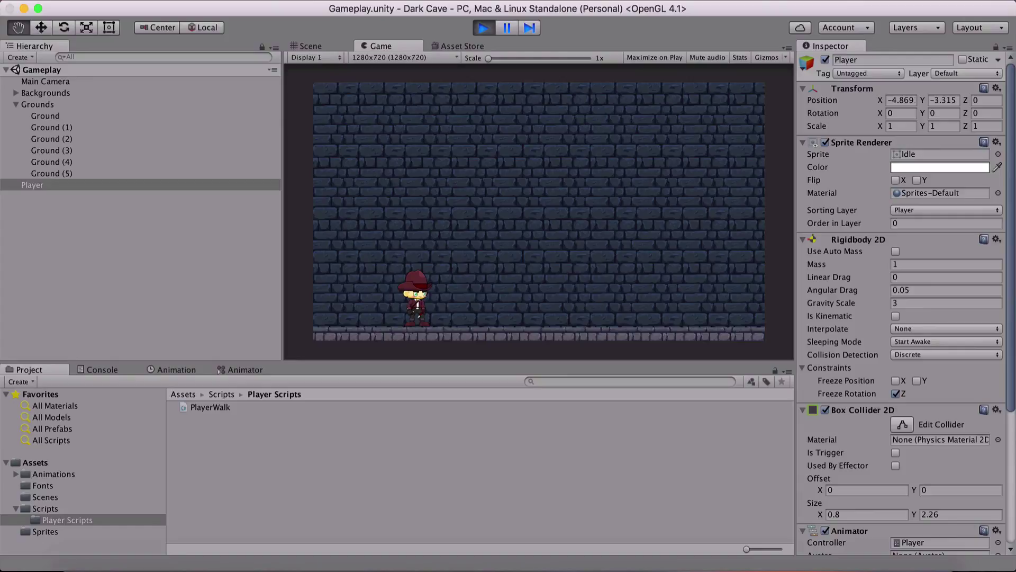
{"action": "left_click", "coordinate": [326, 46]}
Step: Stop play mode, select Player, and pan the Scene view to show its feet
{"action": "scroll", "coordinate": [455, 186], "scroll_direction": "up", "scroll_amount": 3}
{"action": "scroll", "coordinate": [517, 208], "scroll_direction": "down", "scroll_amount": 2}
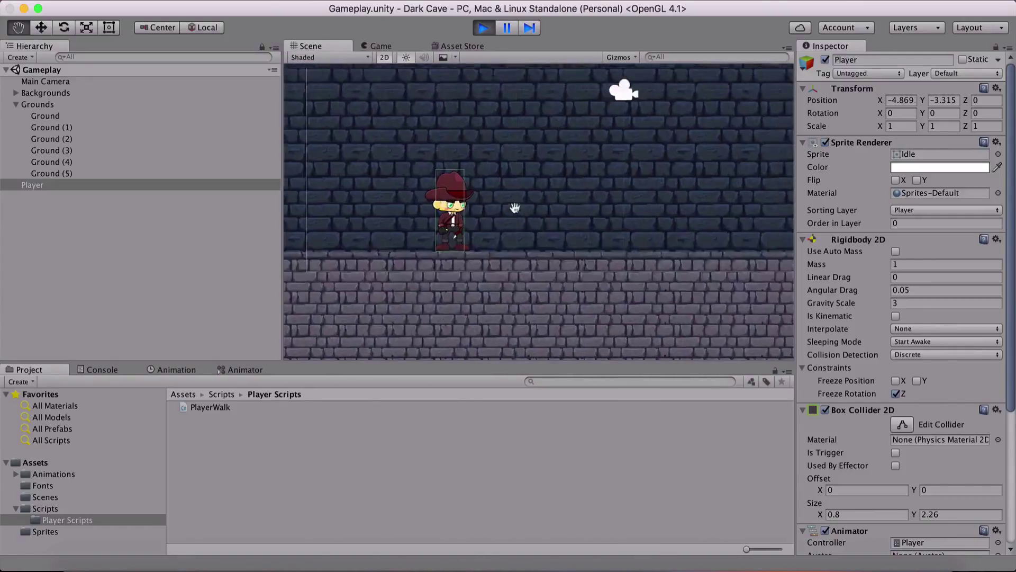
{"action": "scroll", "coordinate": [508, 214], "scroll_direction": "up", "scroll_amount": 3}
{"action": "scroll", "coordinate": [508, 214], "scroll_direction": "up", "scroll_amount": 6}
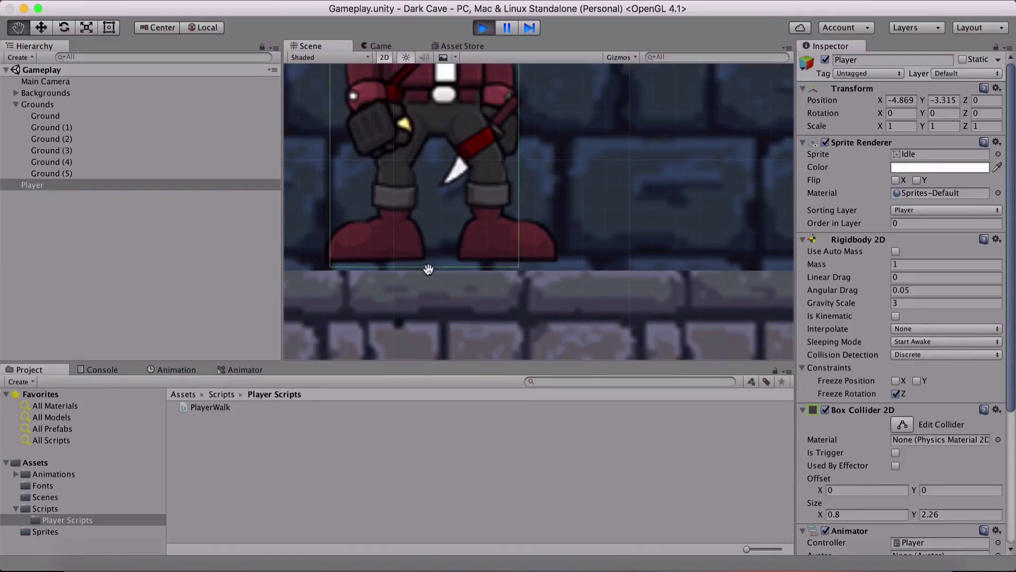
{"action": "left_click", "coordinate": [483, 28]}
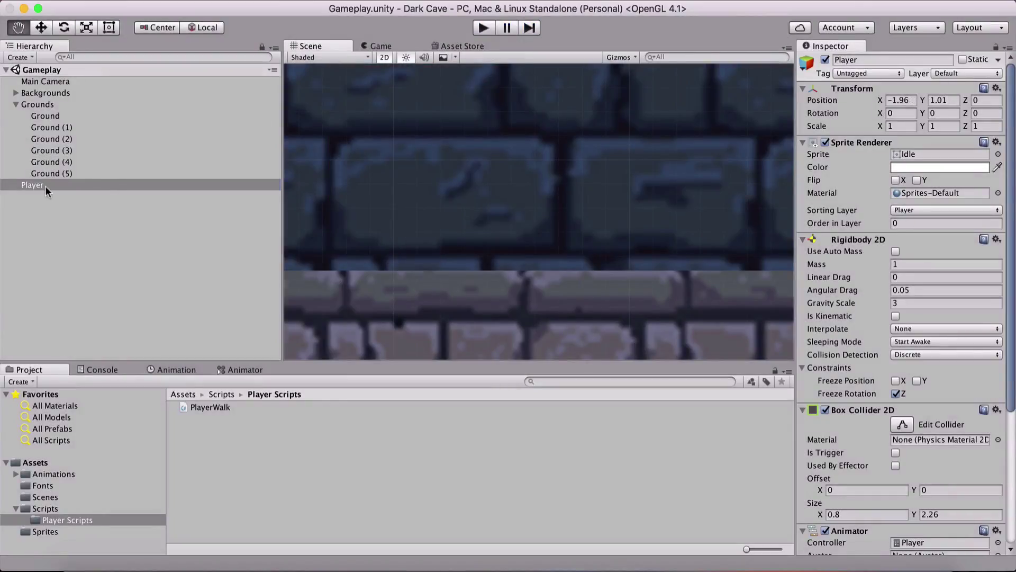
{"action": "left_click", "coordinate": [46, 185]}
{"action": "scroll", "coordinate": [457, 212], "scroll_direction": "down", "scroll_amount": 10}
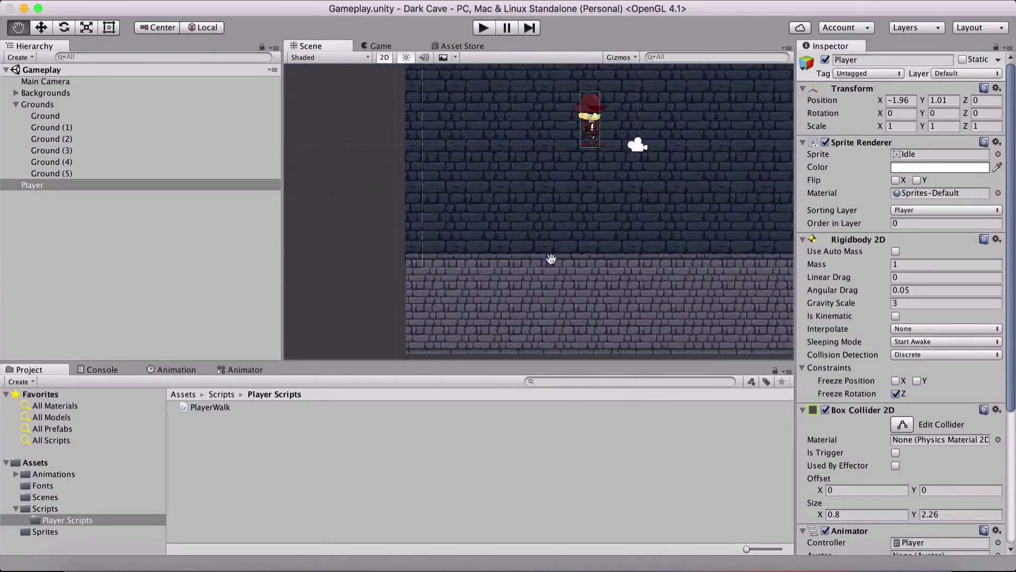
{"action": "scroll", "coordinate": [550, 212], "scroll_direction": "up", "scroll_amount": 15}
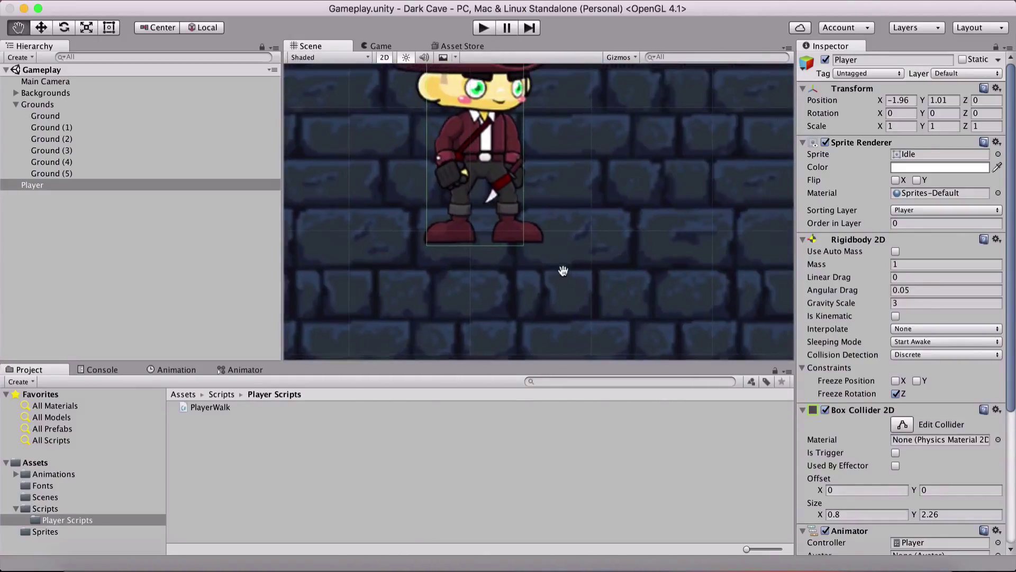
{"action": "left_click_drag", "start_coordinate": [595, 278], "coordinate": [630, 262]}
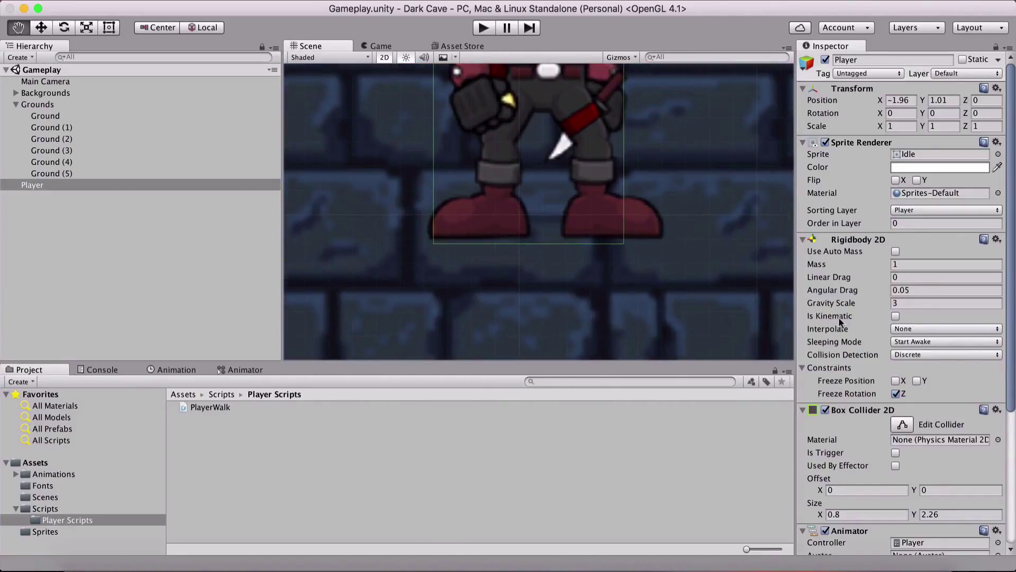
{"action": "scroll", "coordinate": [900, 429], "scroll_direction": "down", "scroll_amount": 5}
Step: Change the Box Collider 2D Size Y from 2.26 to 2.21
{"action": "left_click", "coordinate": [953, 385]}
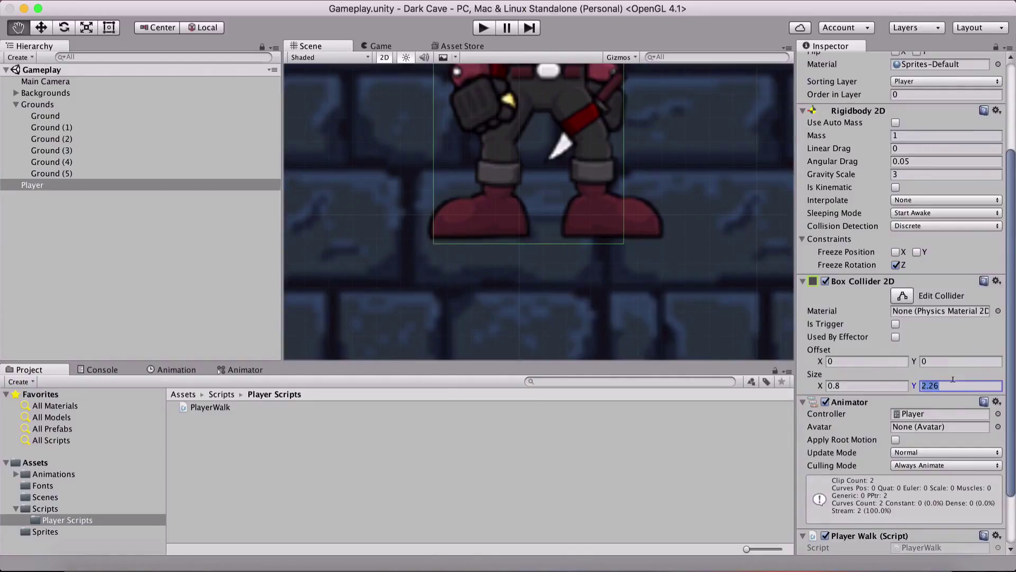
{"action": "left_click", "coordinate": [953, 386]}
{"action": "key", "text": "BackSpace"}
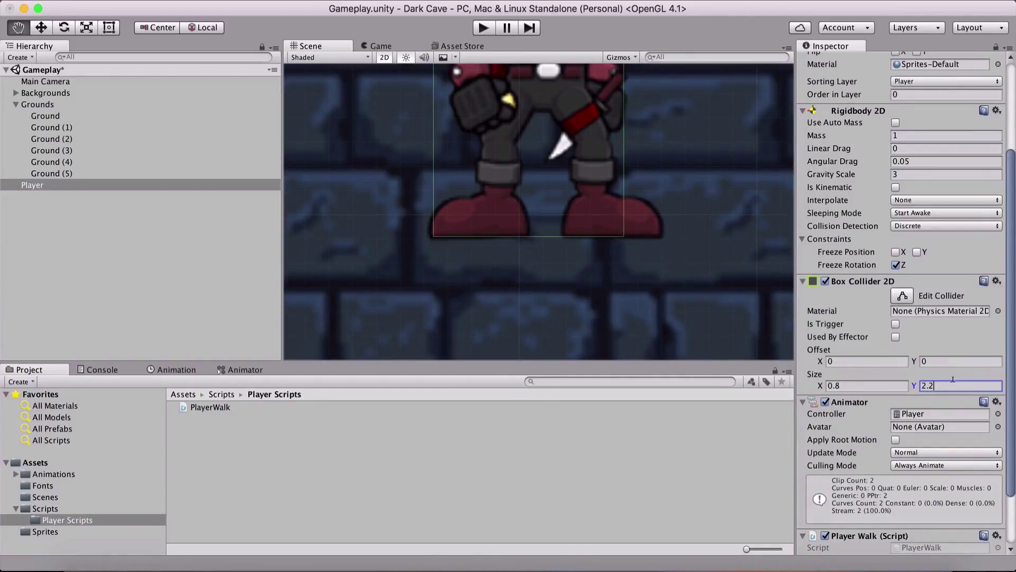
{"action": "type", "text": "1"}
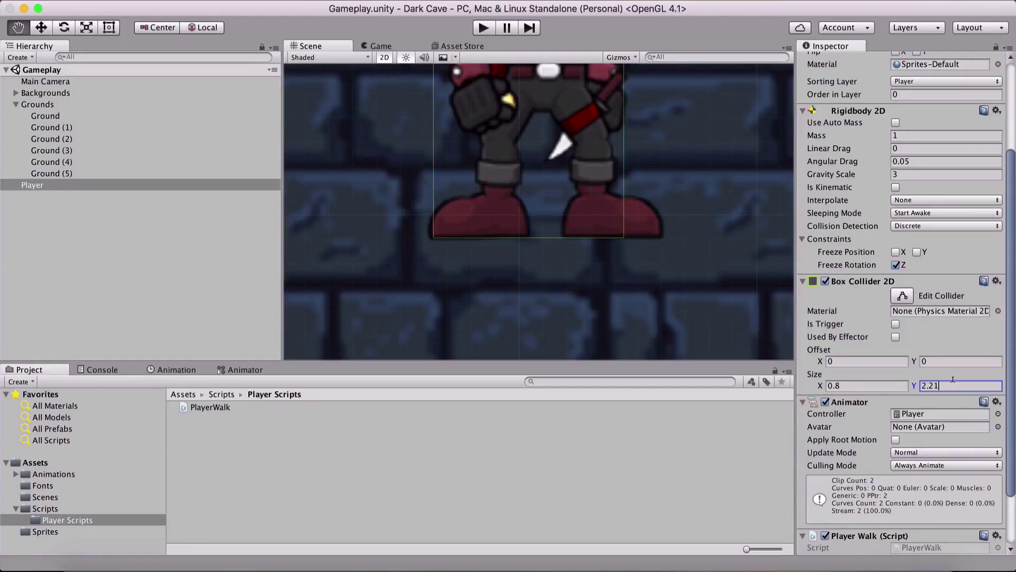
{"action": "left_click", "coordinate": [948, 383]}
{"action": "scroll", "coordinate": [527, 197], "scroll_direction": "down", "scroll_amount": 10}
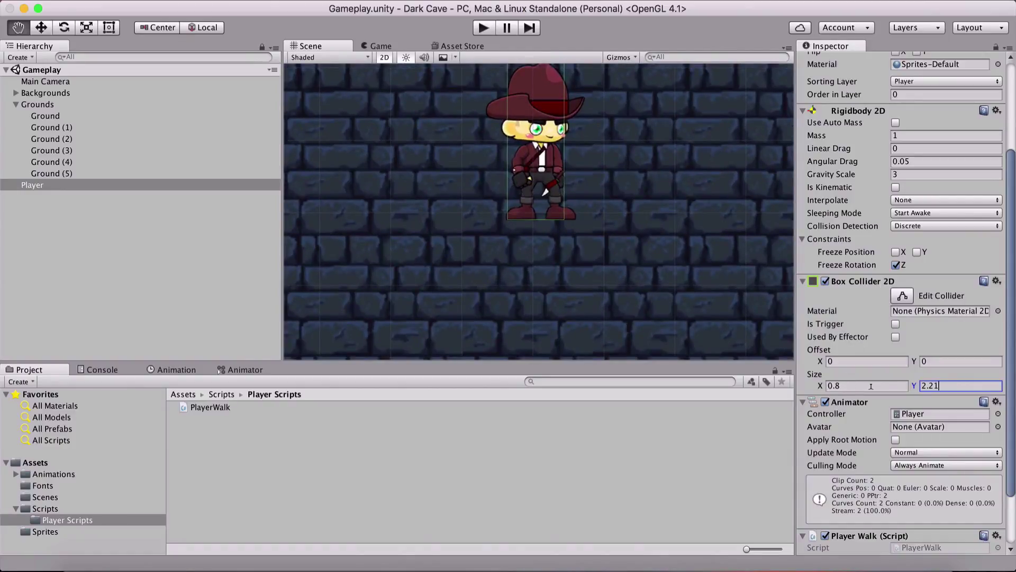
Step: Confirm the 2.21 collider height, deselect Player, and play-test walking left and right
{"action": "key", "text": "Return"}
{"action": "left_click", "coordinate": [102, 289]}
{"action": "left_click", "coordinate": [483, 27]}
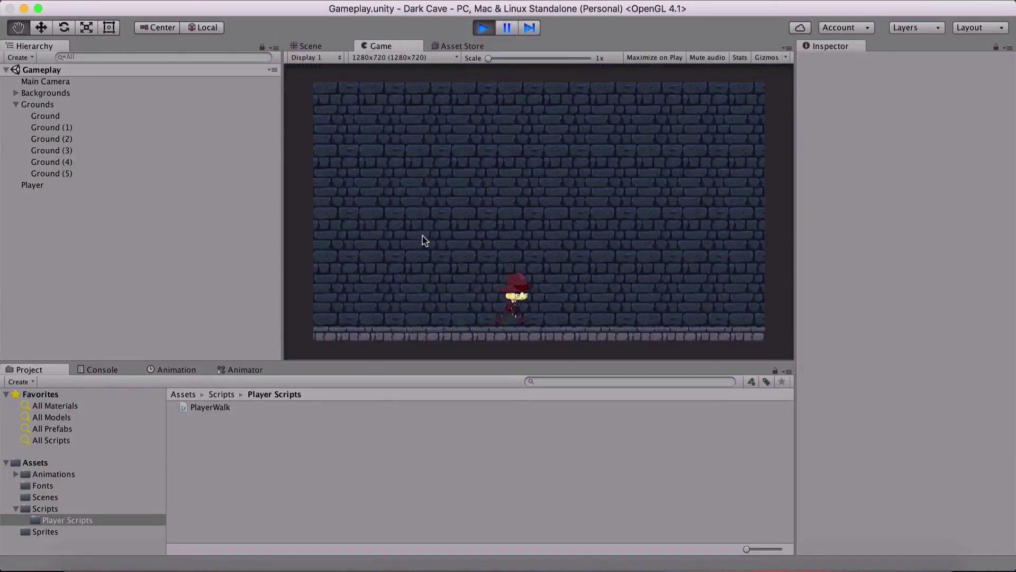
{"action": "key", "text": "Left"}
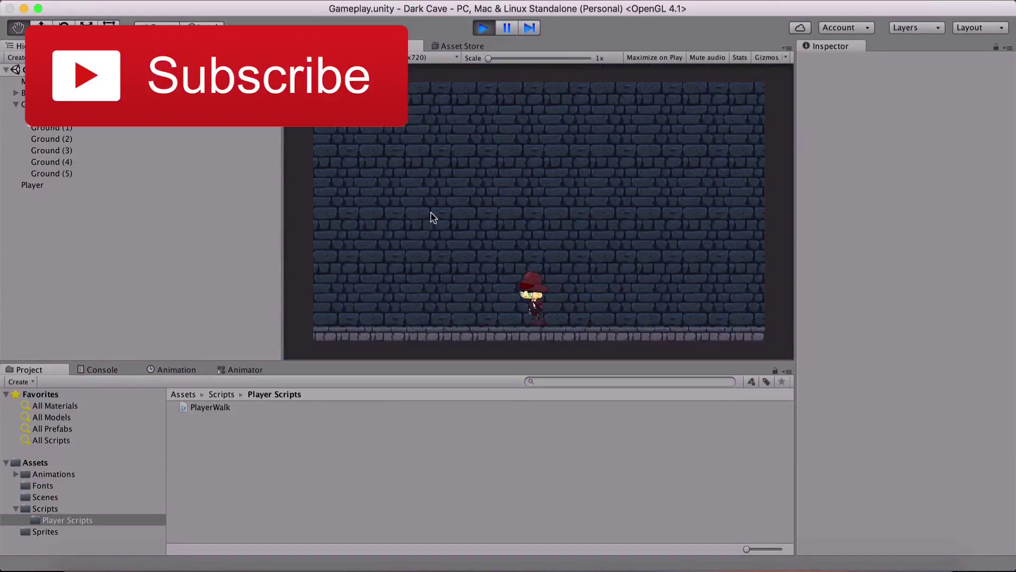
{"action": "key", "text": "Right"}
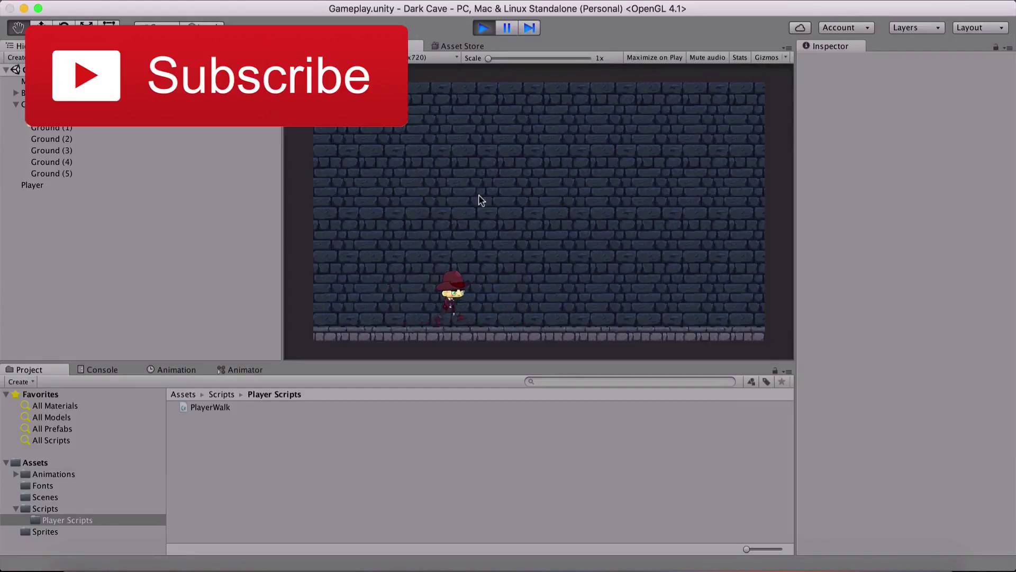